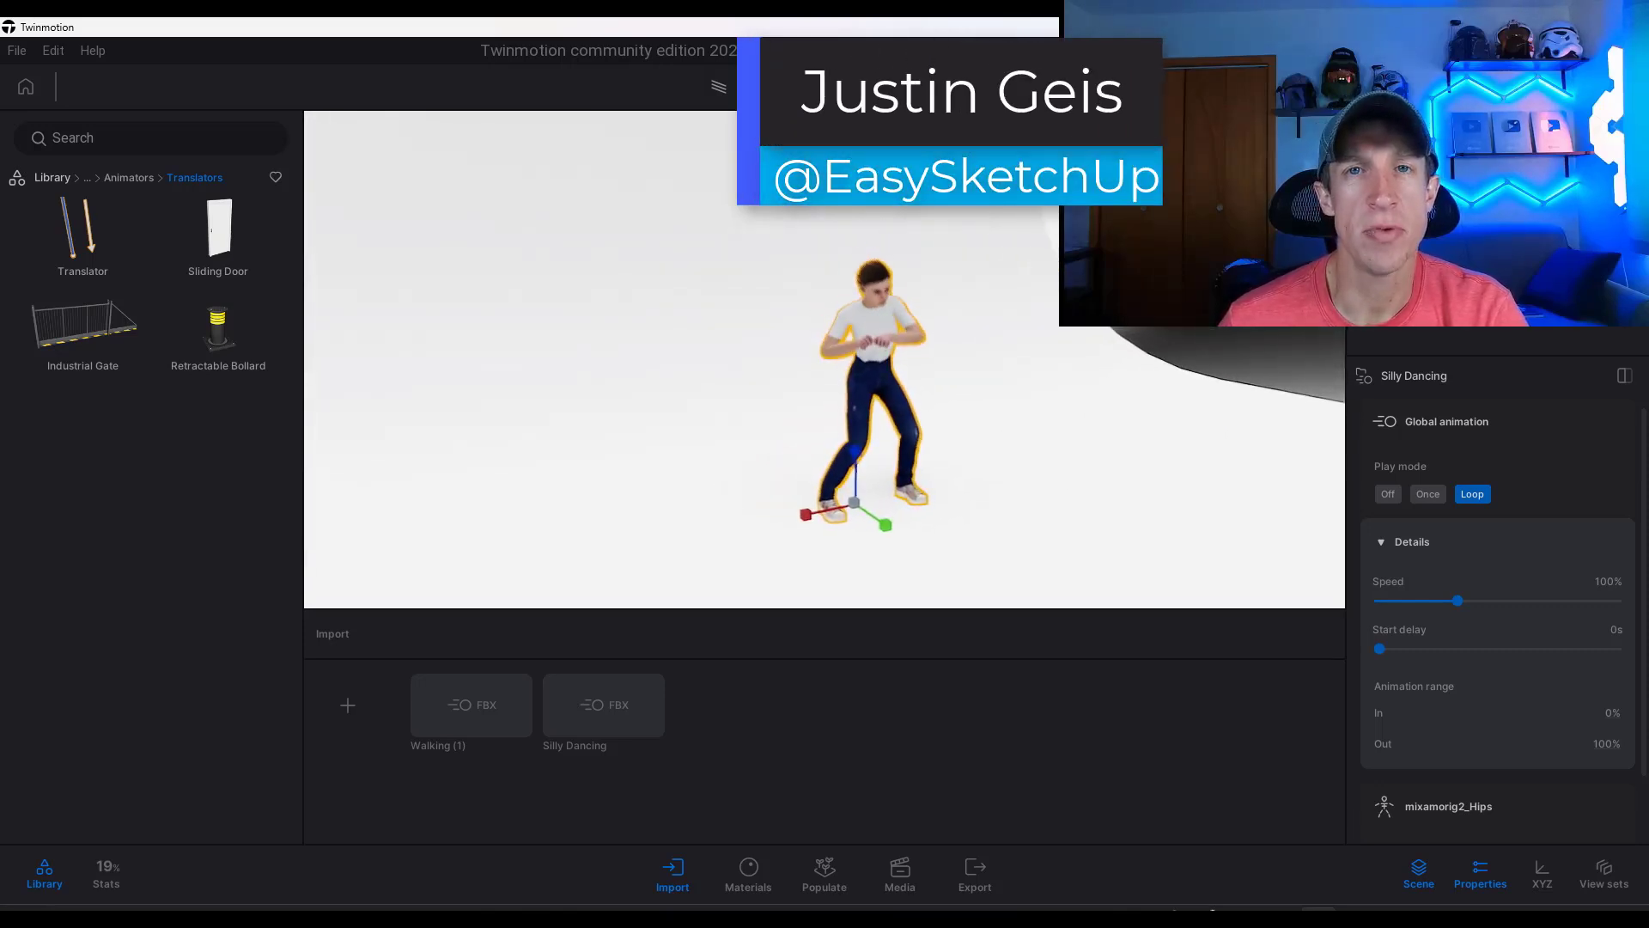
- Speed up the Silly Dancing animation and move the animated butterfly across the white floor
drag(1458, 600, 1495, 601)
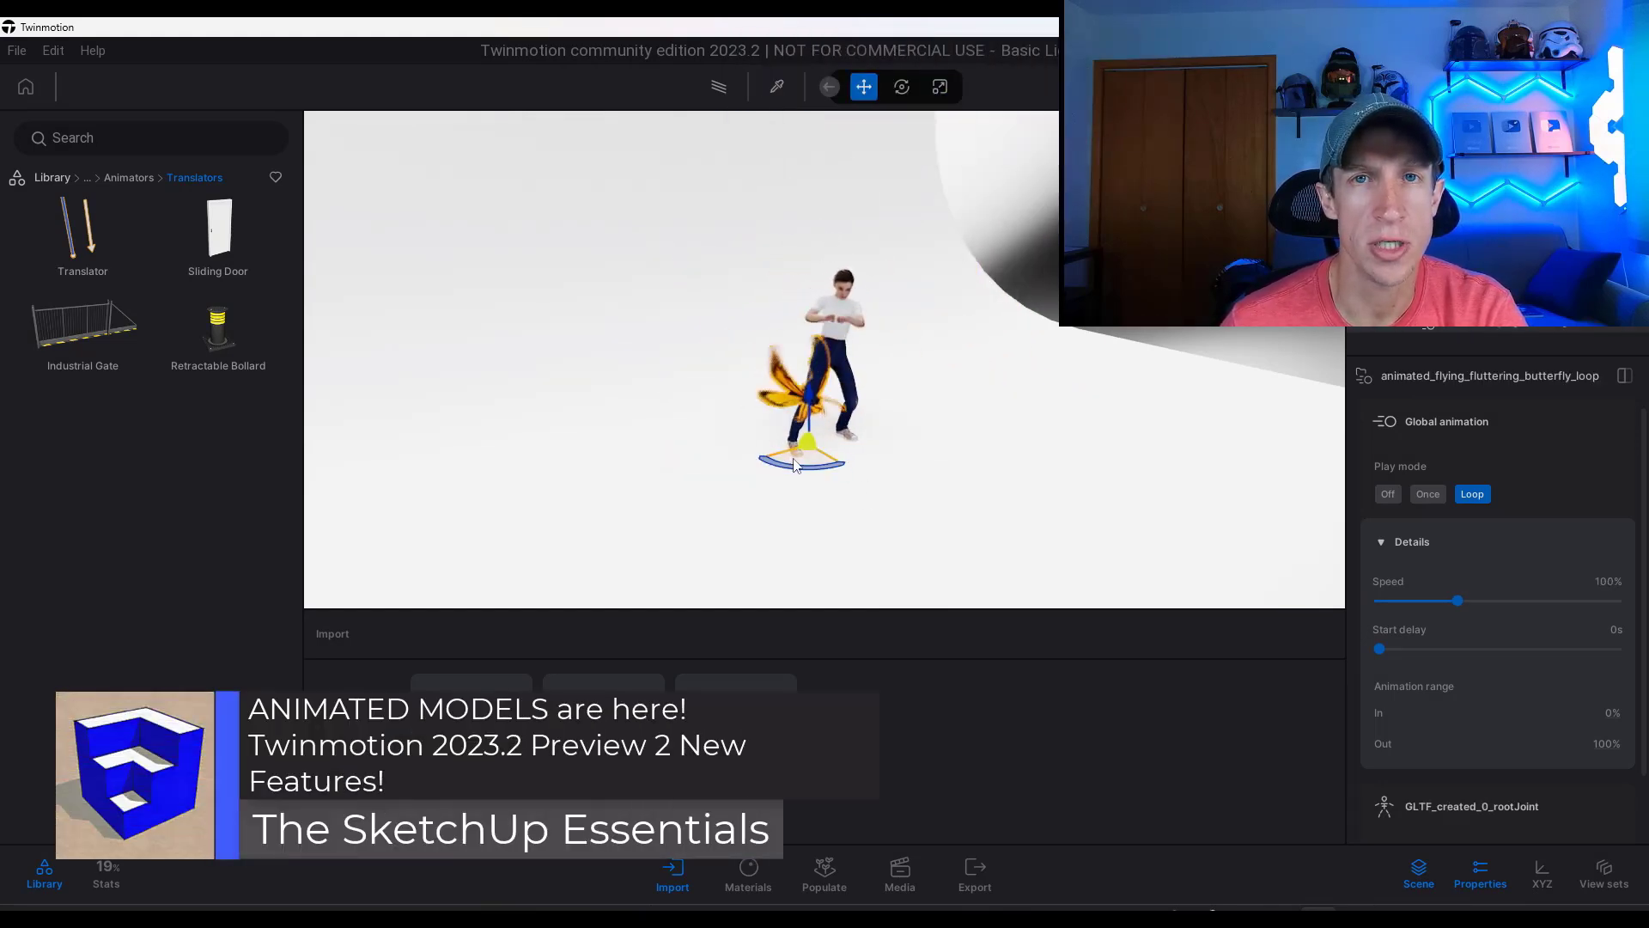
drag(794, 465, 685, 492)
right_drag(685, 492, 649, 430)
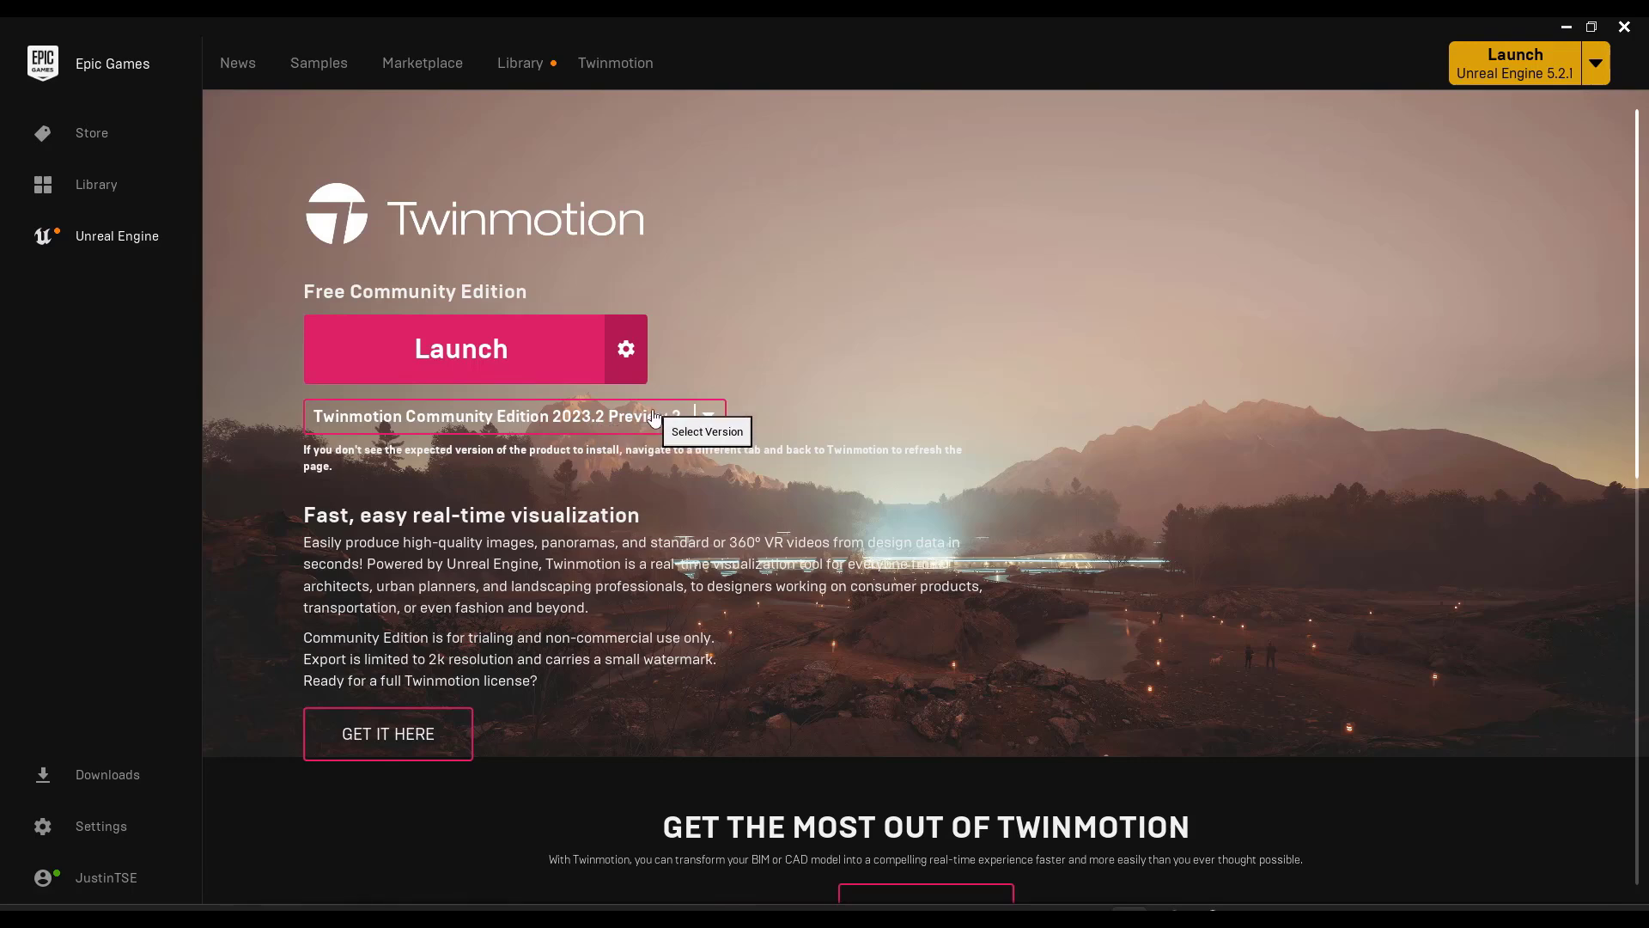
- On the Twinmotion page of the Epic Games Launcher, select the version Twinmotion Community Edition 2023.2 Preview 2
click(612, 73)
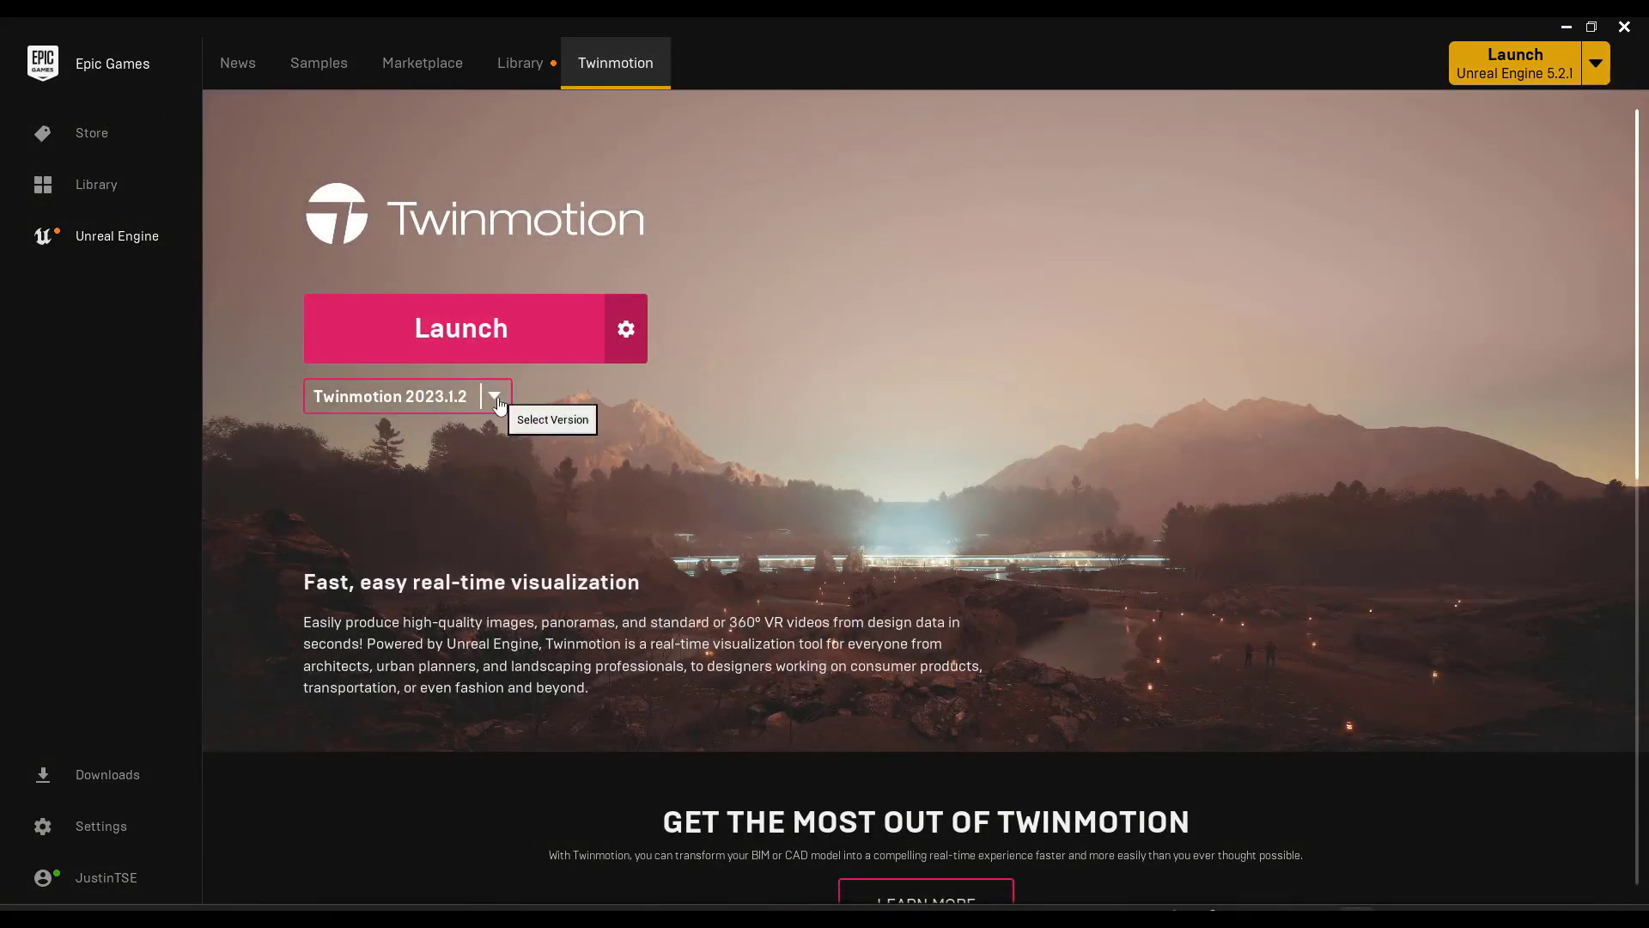
click(496, 398)
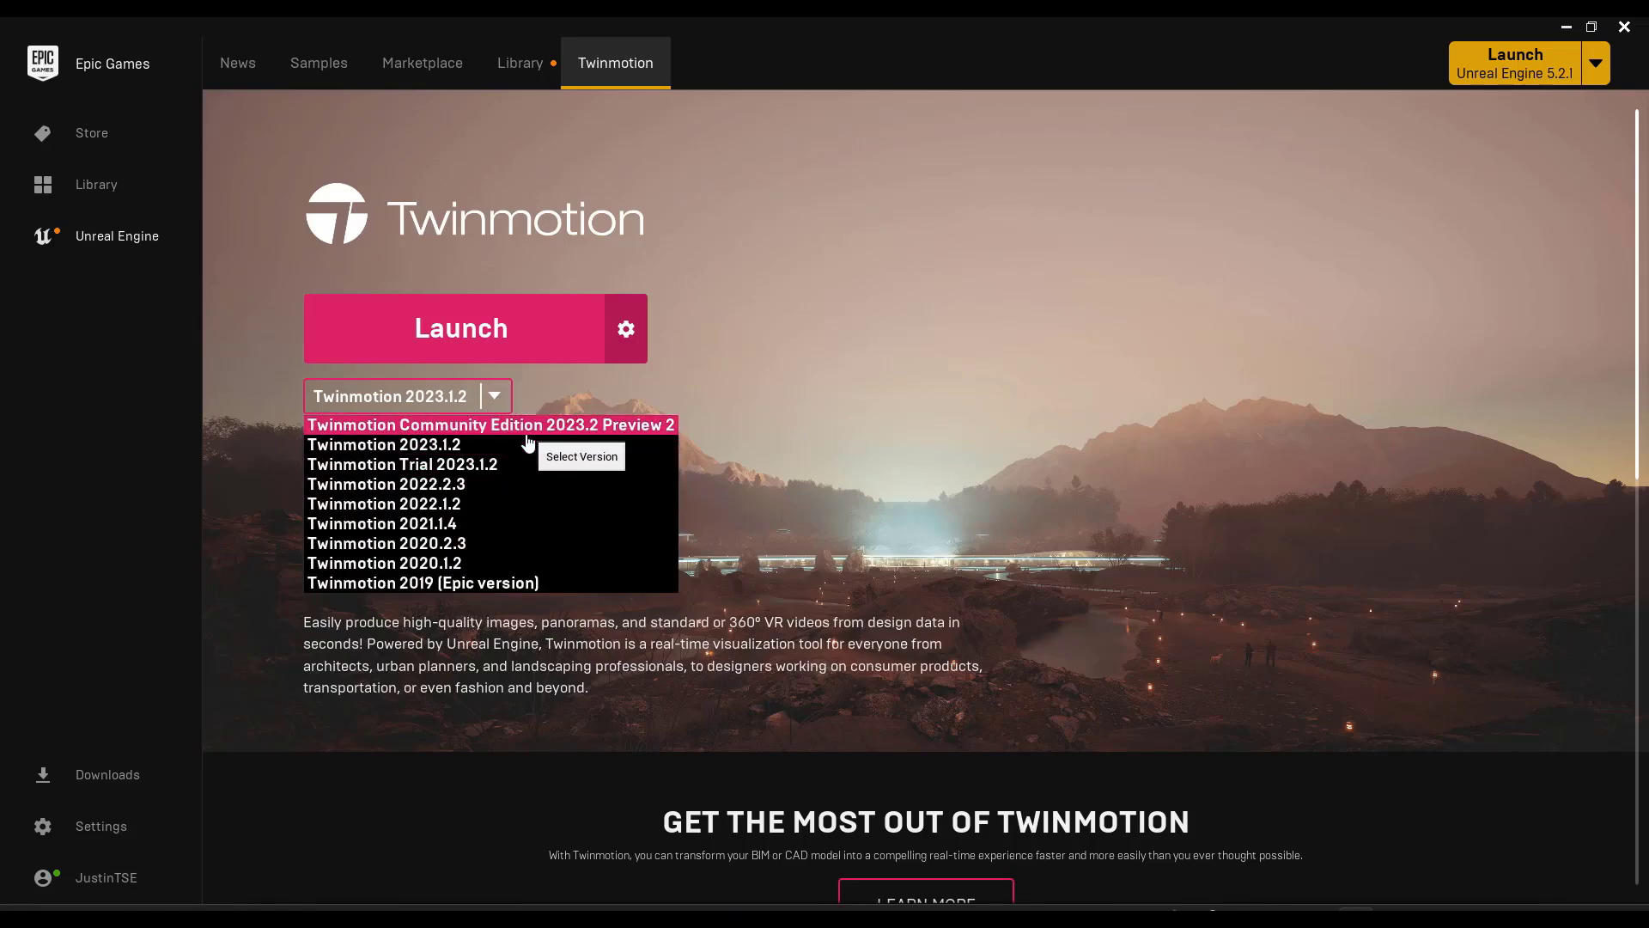
click(627, 429)
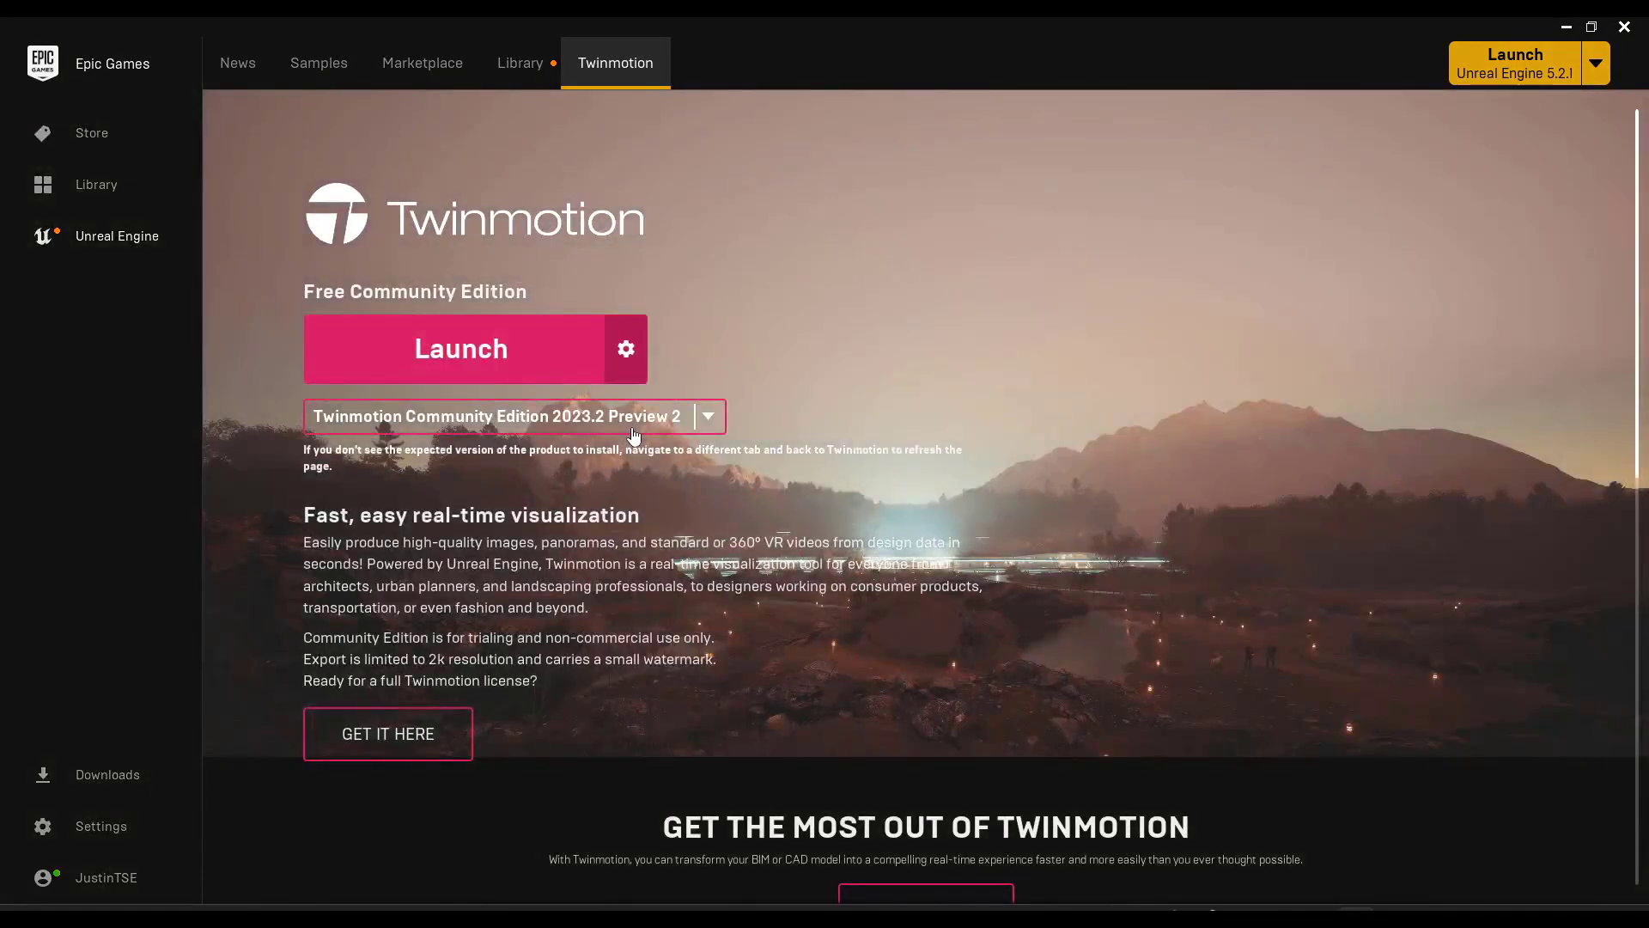
click(1565, 26)
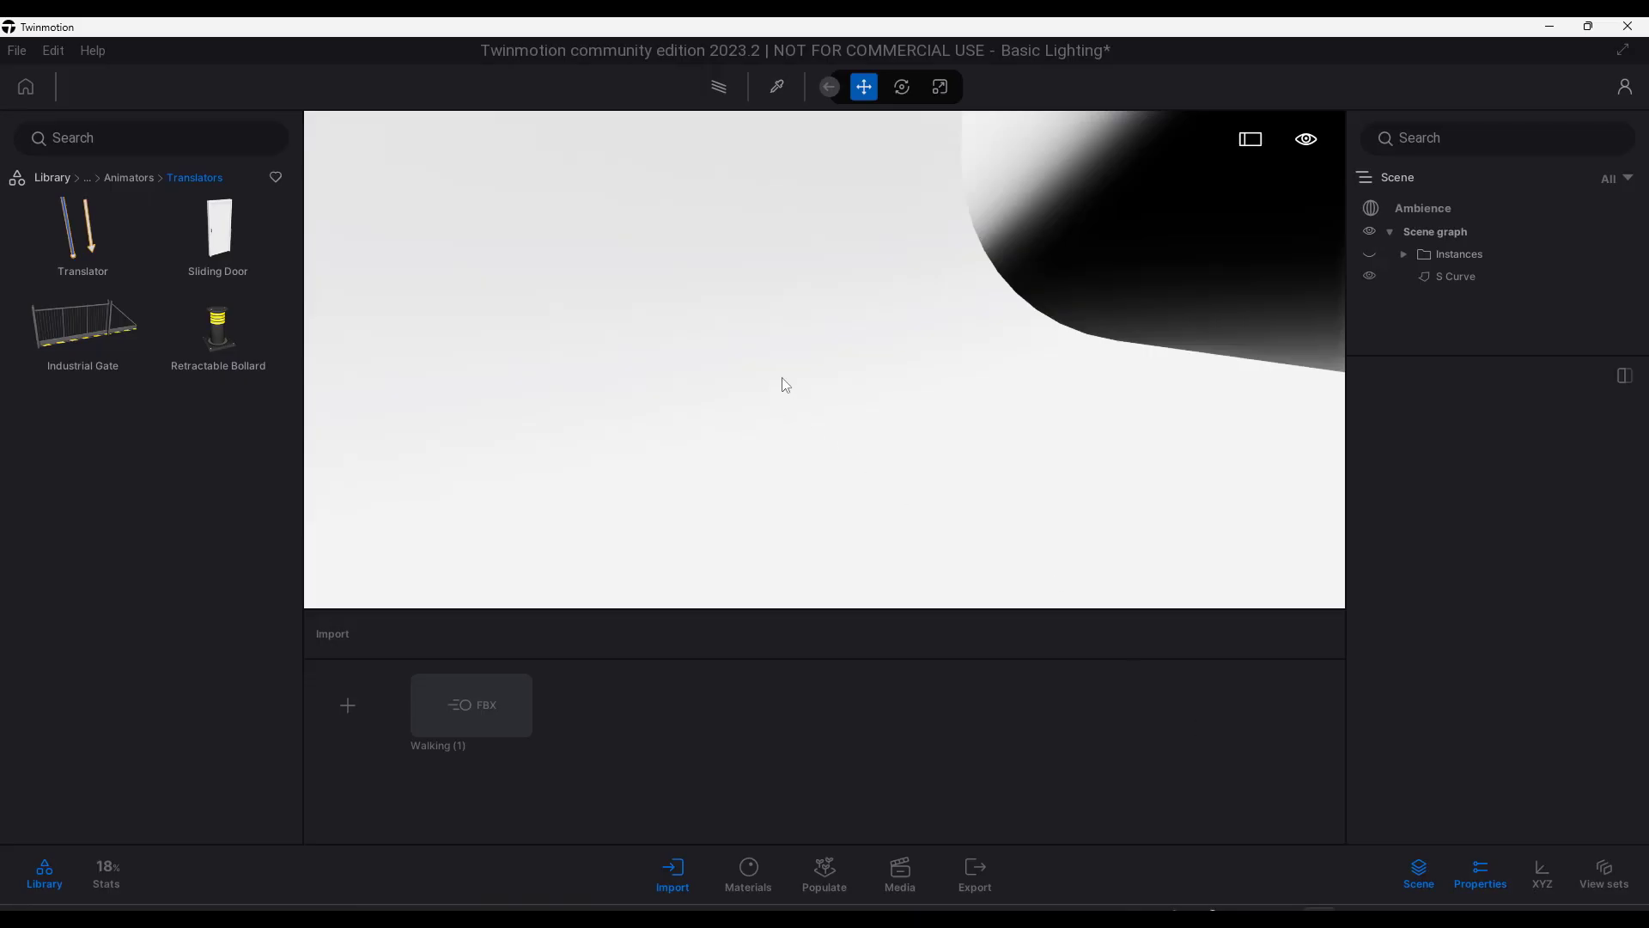
- Import Silly Dancing.fbx from Downloads as an animation, keeping the default import options
right_drag(870, 425, 854, 417)
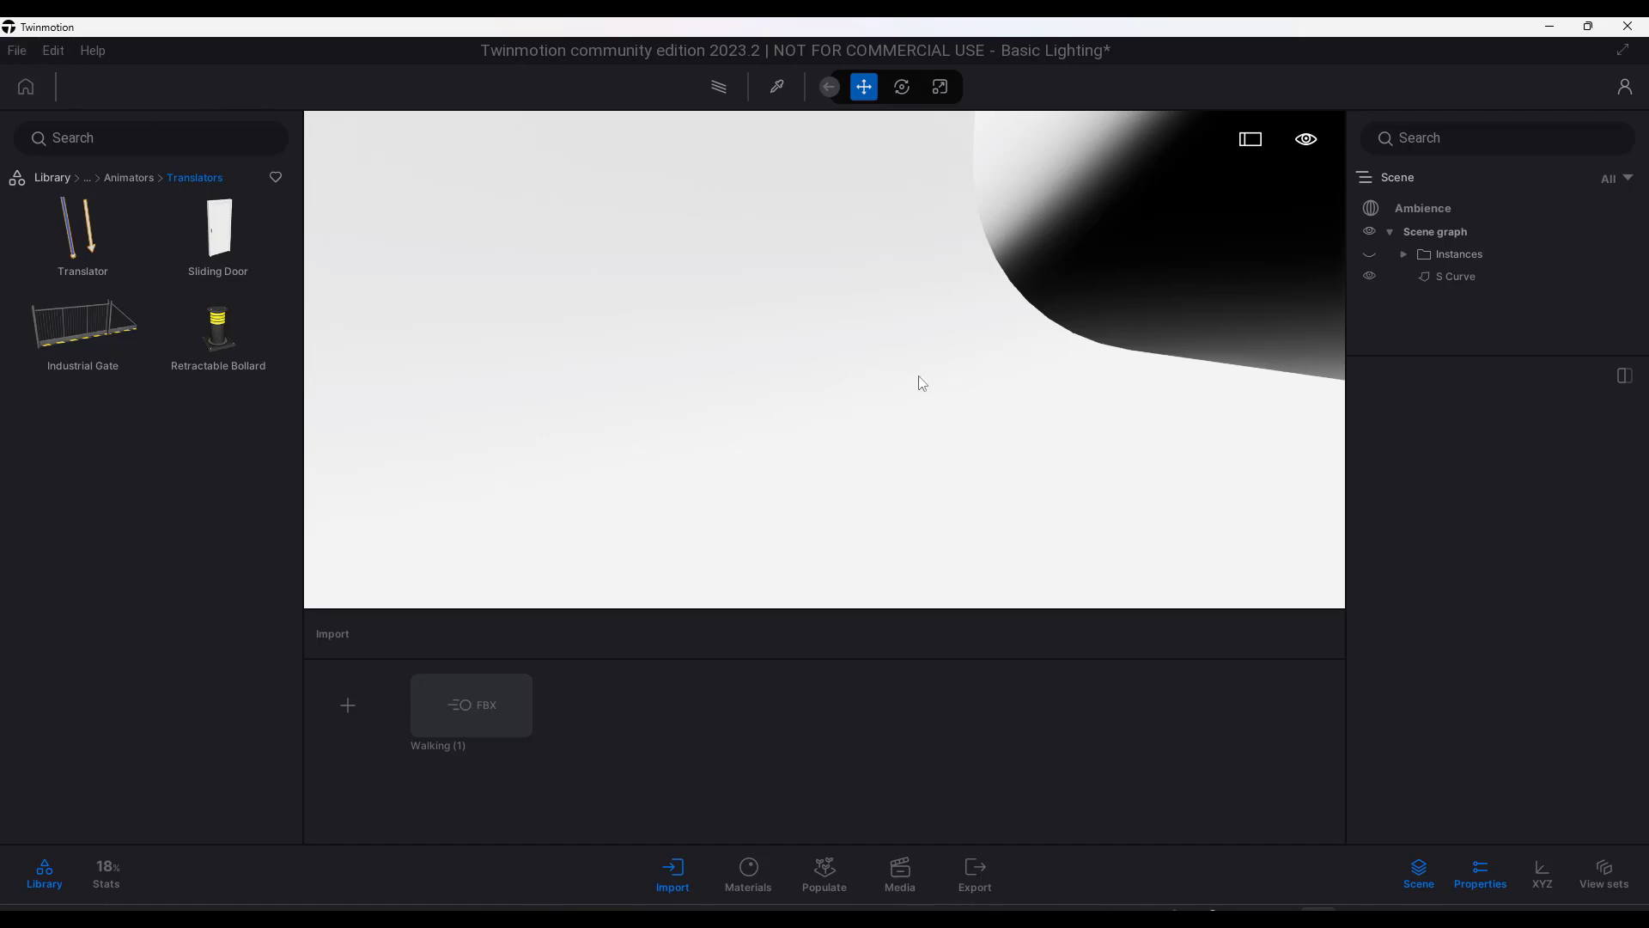
click(358, 714)
click(602, 383)
click(821, 385)
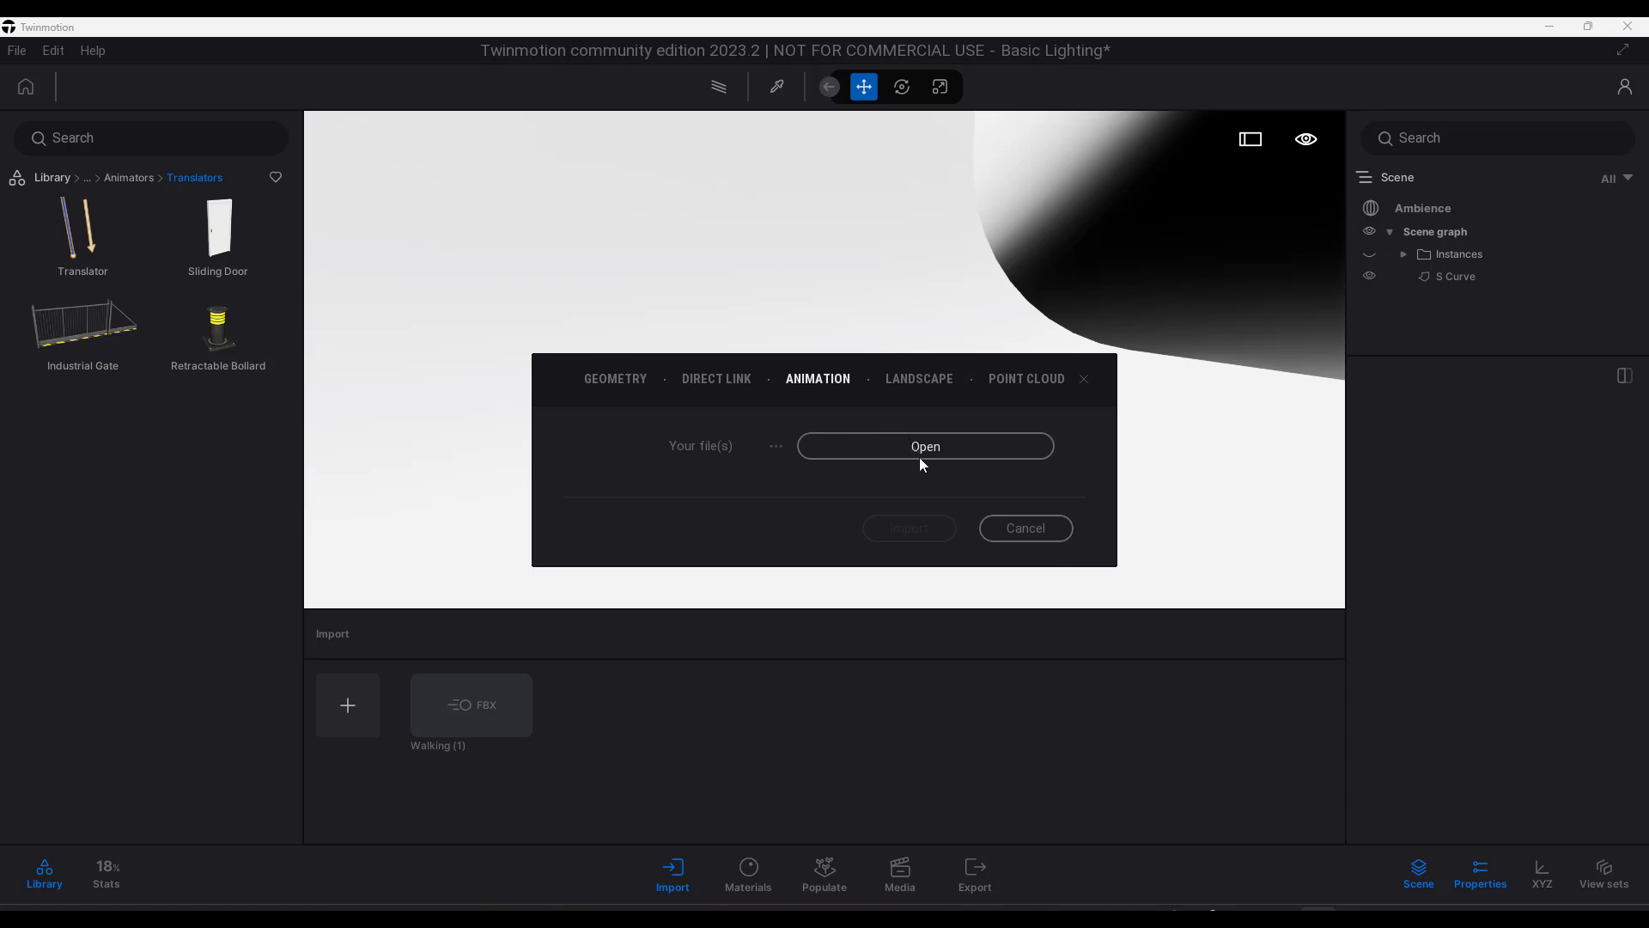
click(932, 448)
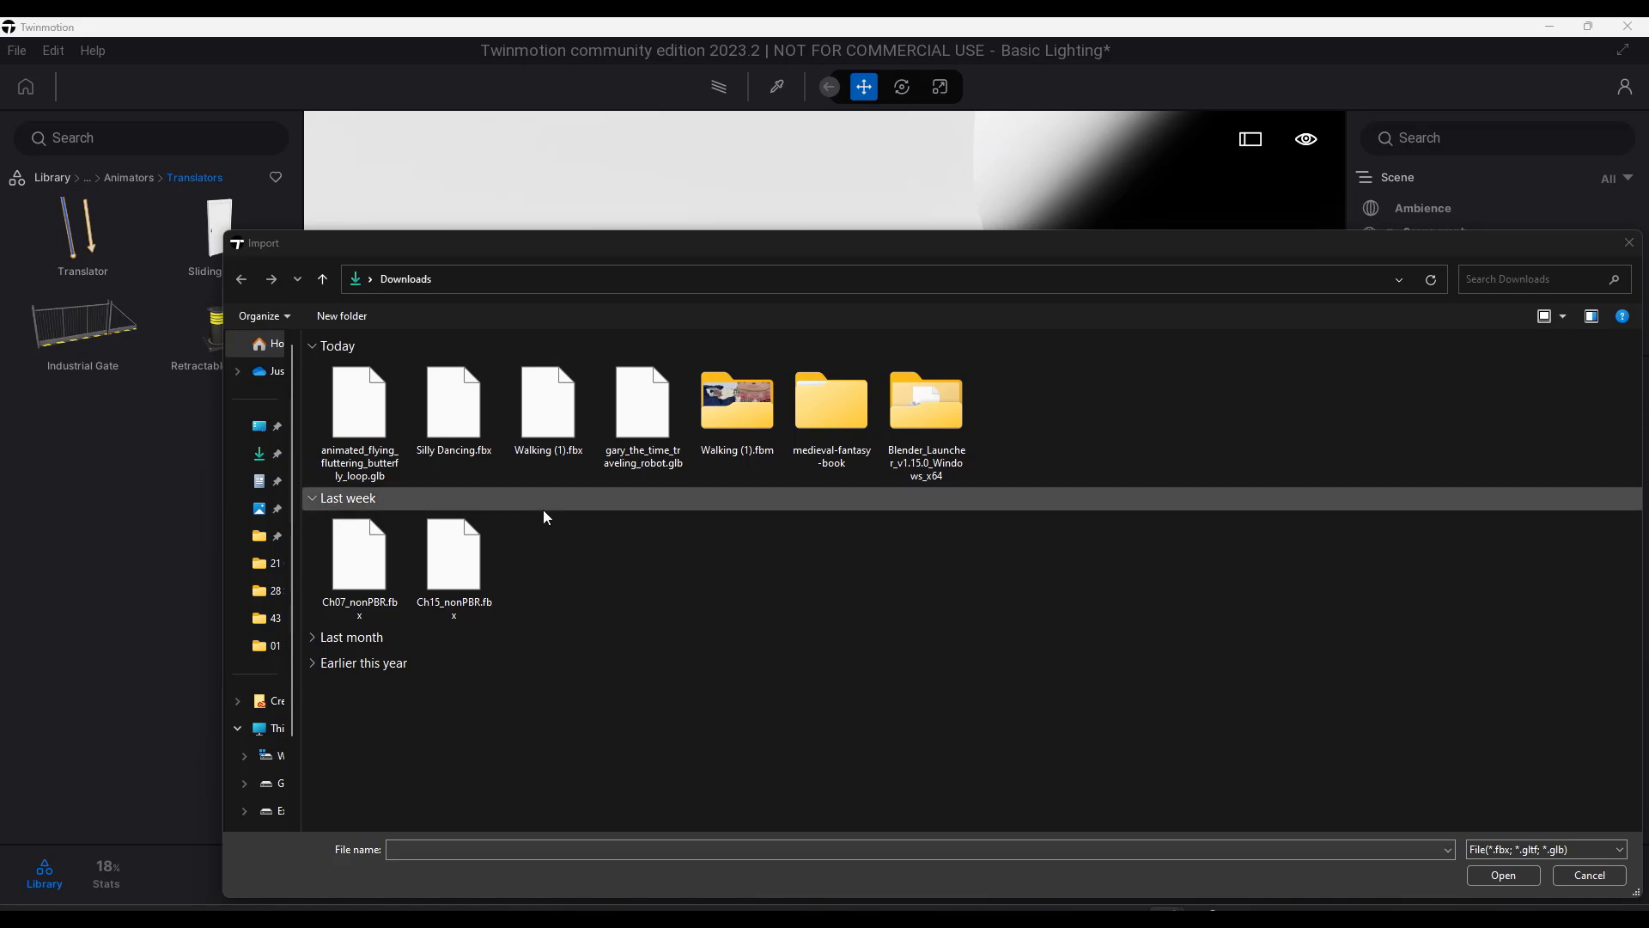
double_click(461, 430)
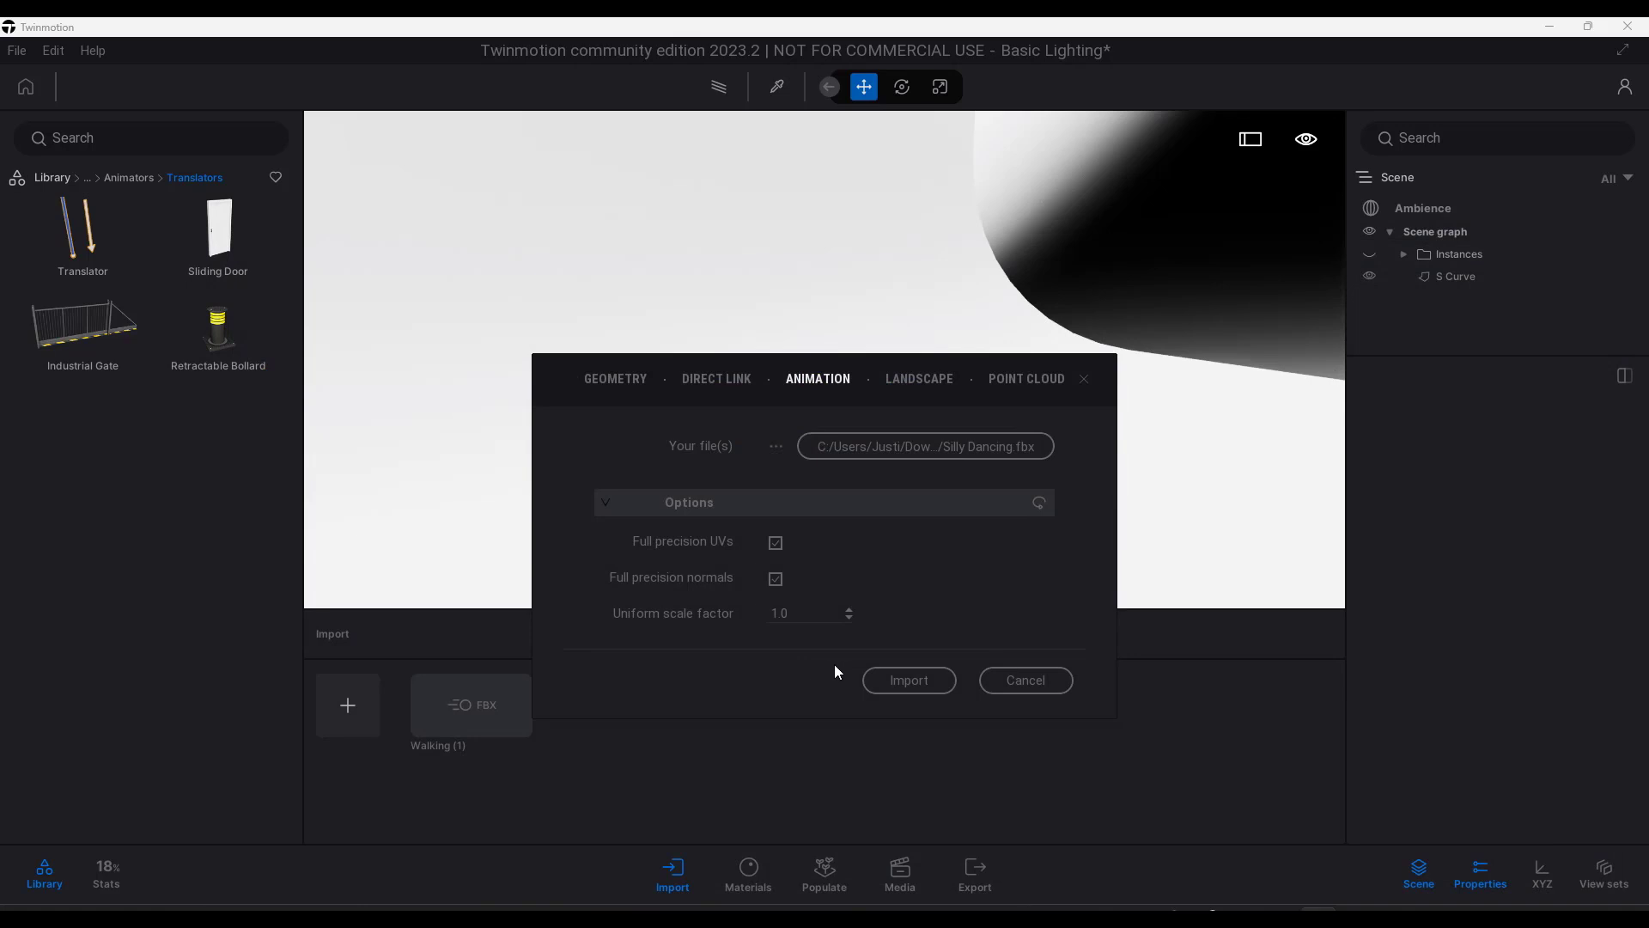
click(906, 681)
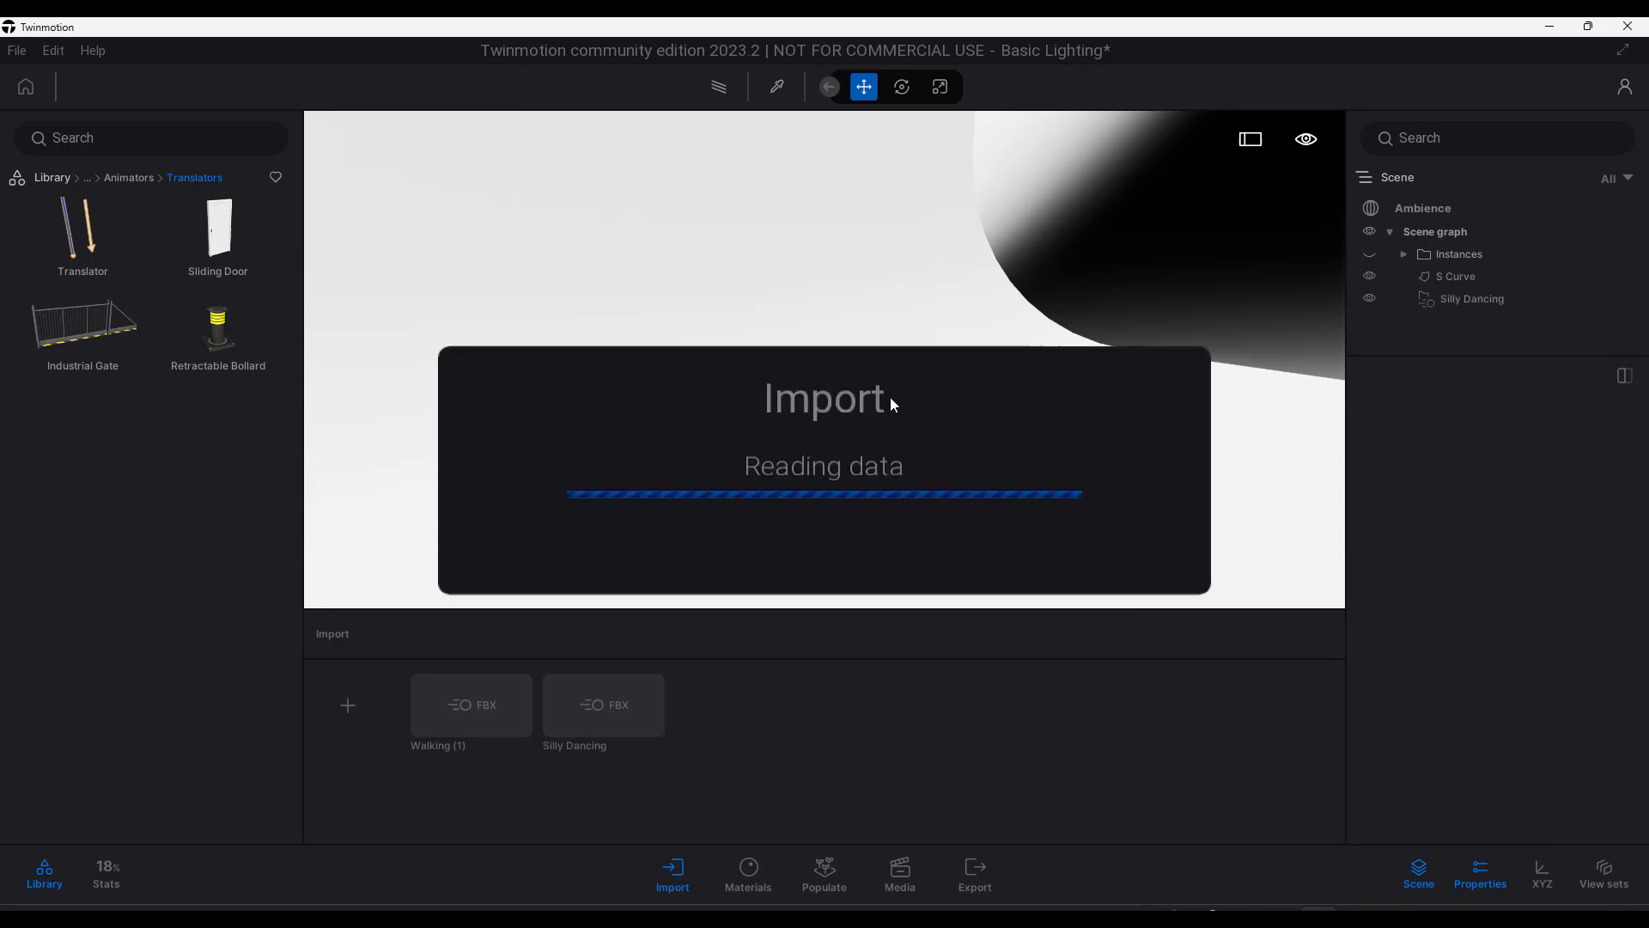
- Scale the imported Silly Dancing figure down uniformly so its whole body fits in the scene
click(940, 87)
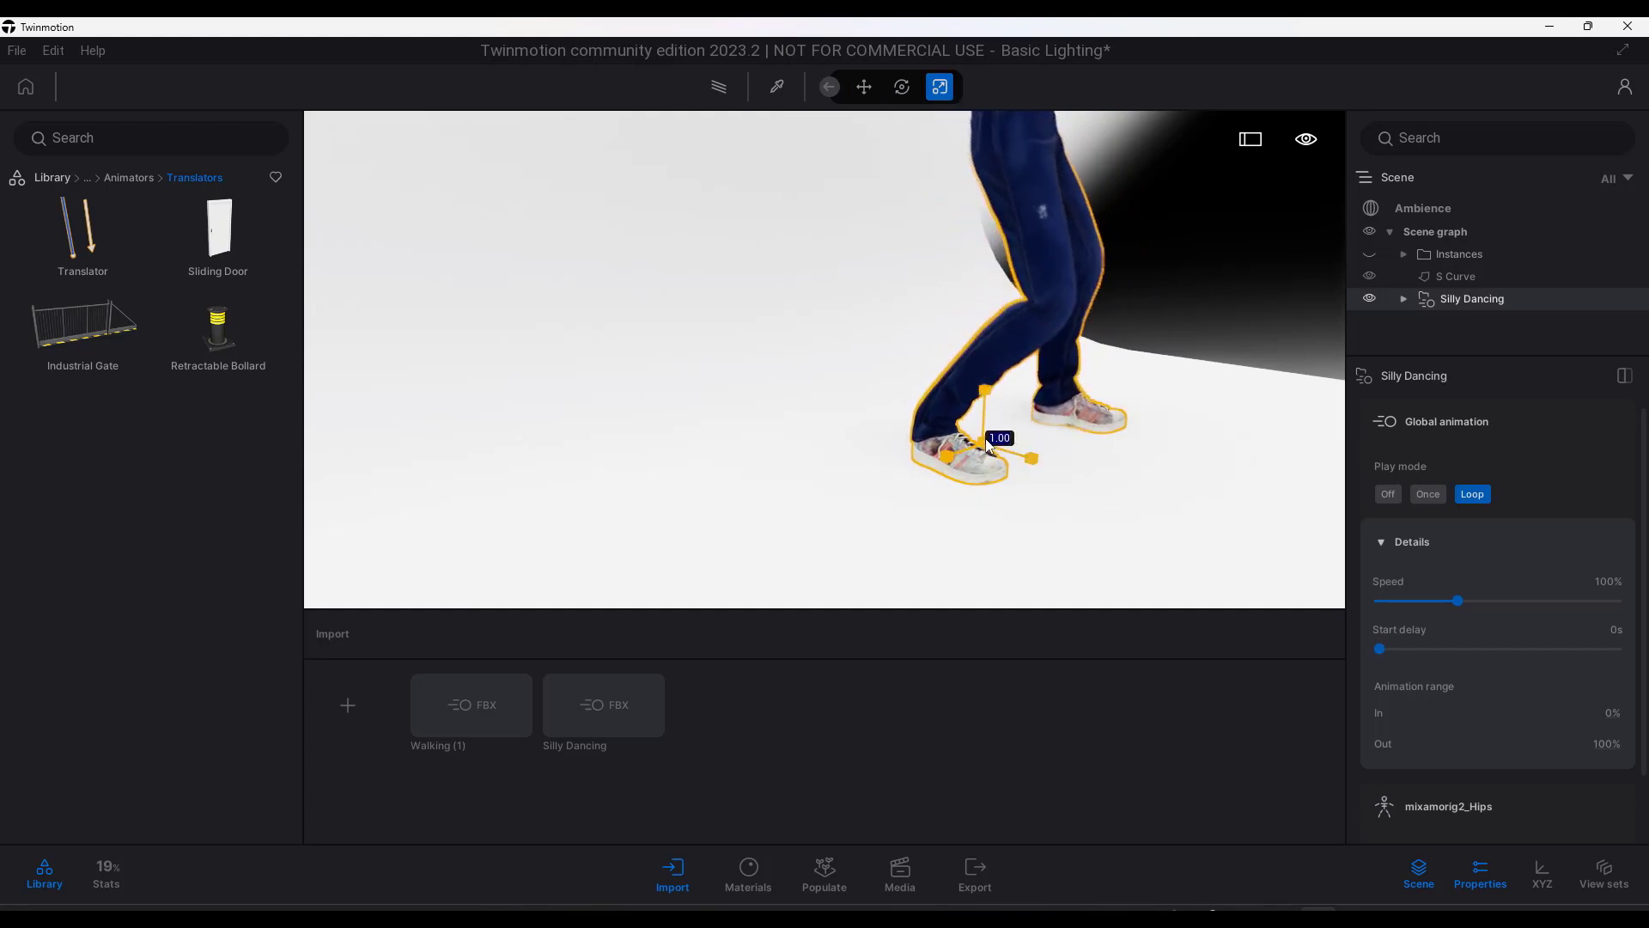
scroll(956, 387, down, 5)
drag(956, 658, 955, 657)
right_drag(949, 515, 876, 496)
right_drag(1089, 404, 1093, 405)
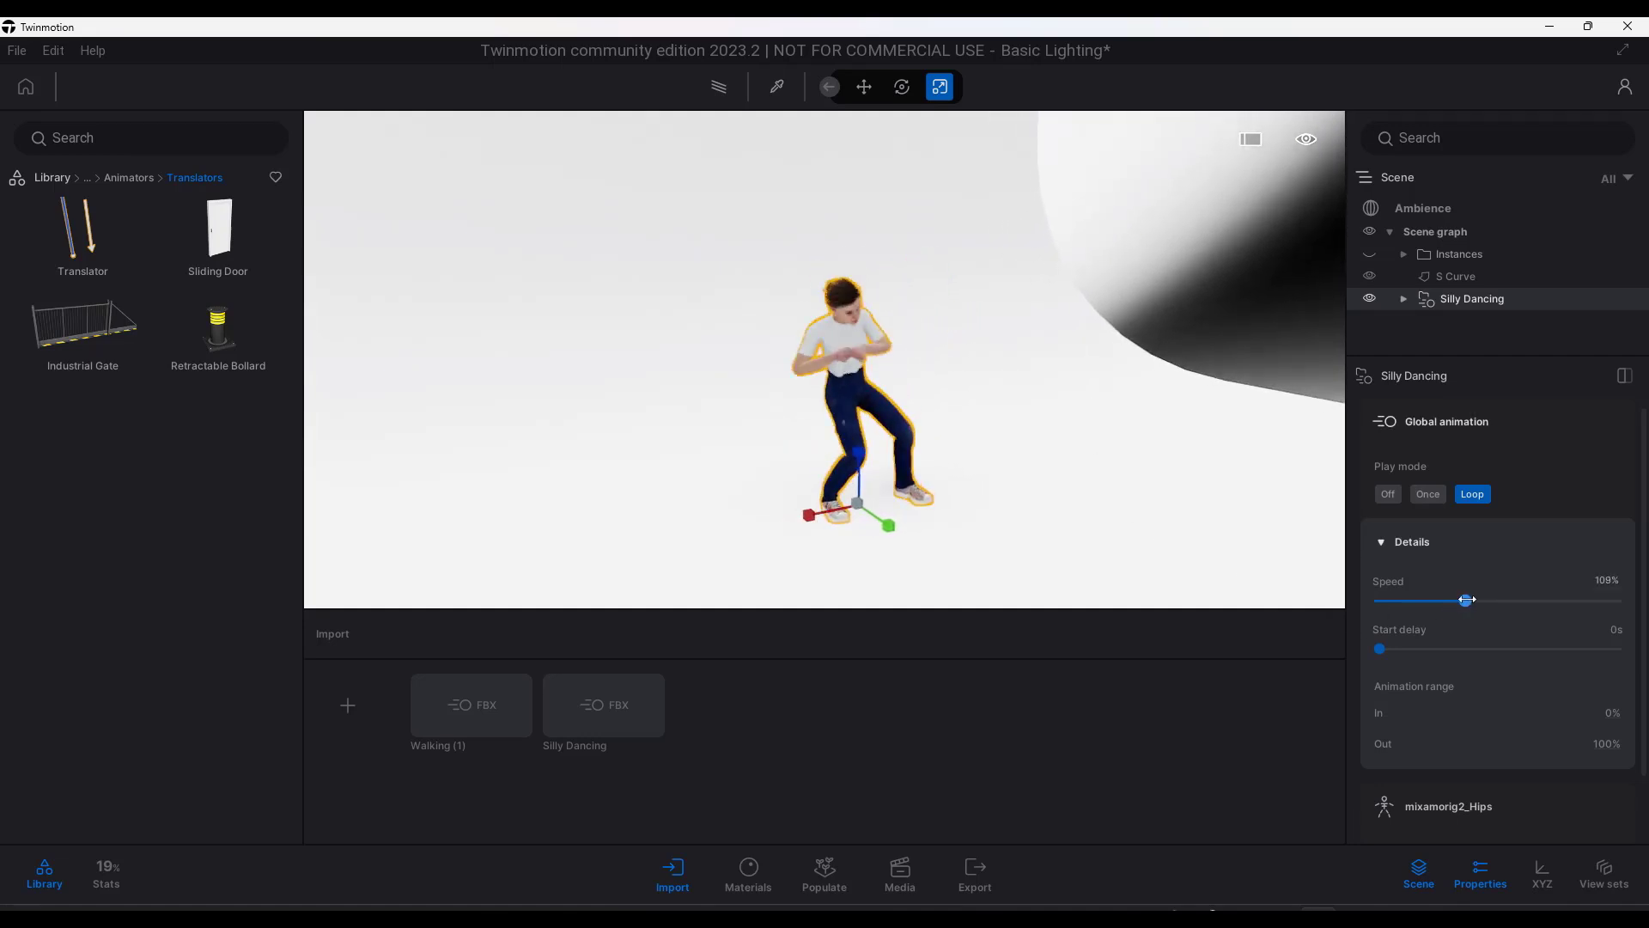
- Set the Silly Dancing animation speed to 94%, and try play mode Once before restoring Loop
mouse_move(1461, 600)
mouse_down()
mouse_move(1573, 599)
mouse_move(1453, 600)
mouse_up()
click(1422, 495)
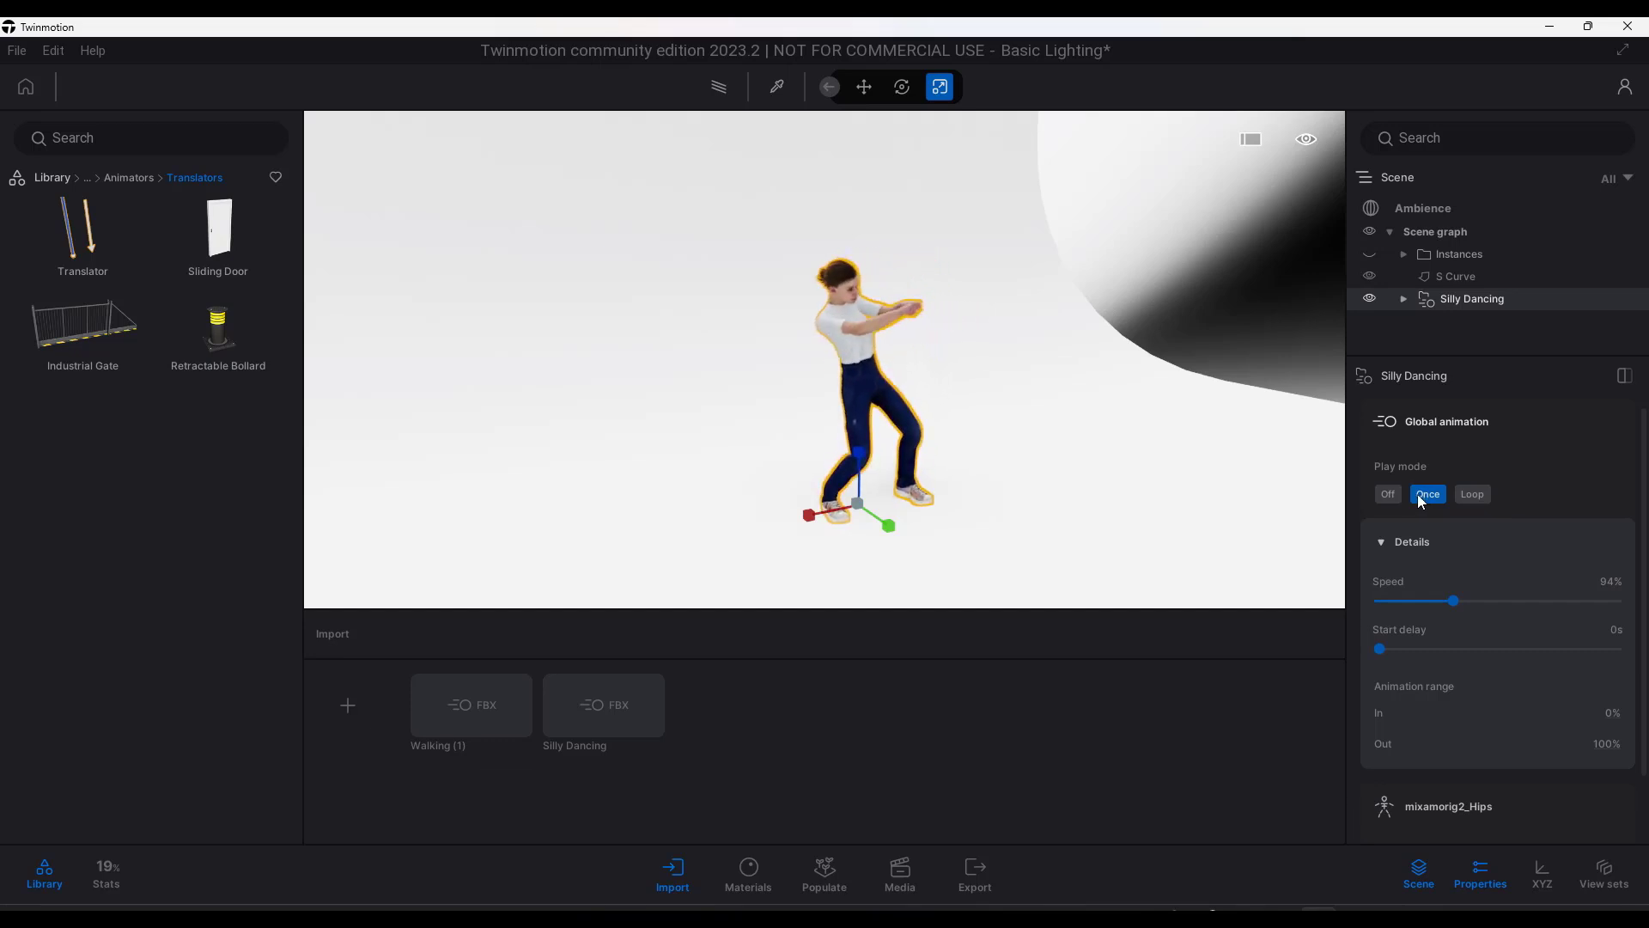
click(1472, 494)
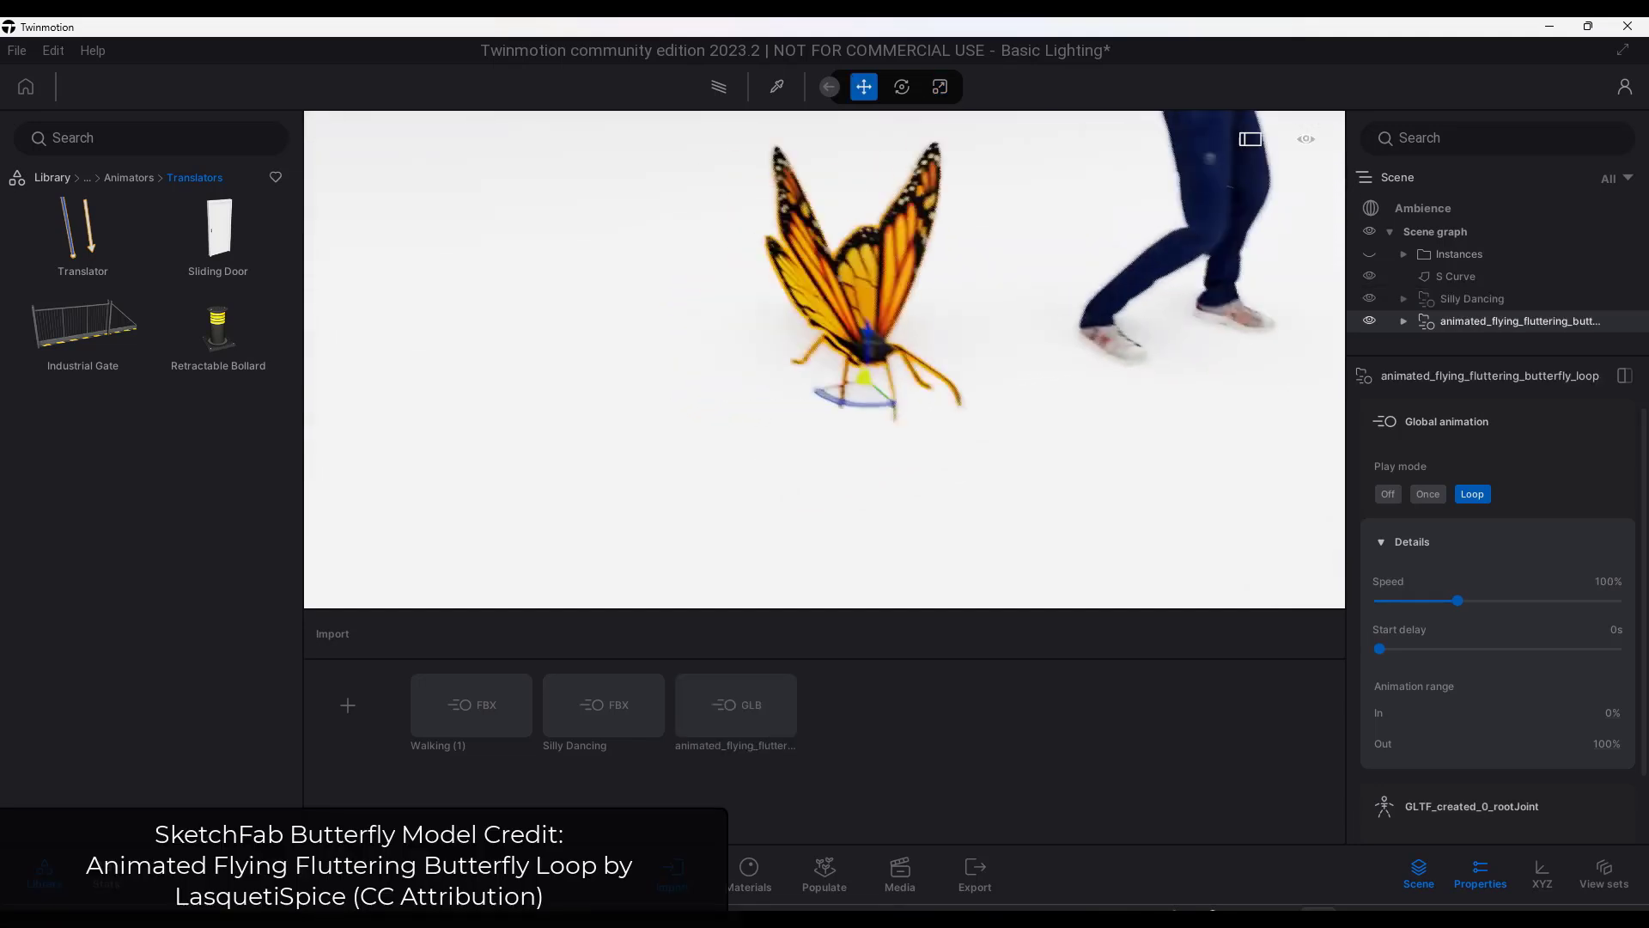
- View the animated butterfly model and read the release notes' guidelines for importing animated FBX, GLTF and GLB files
key(s)
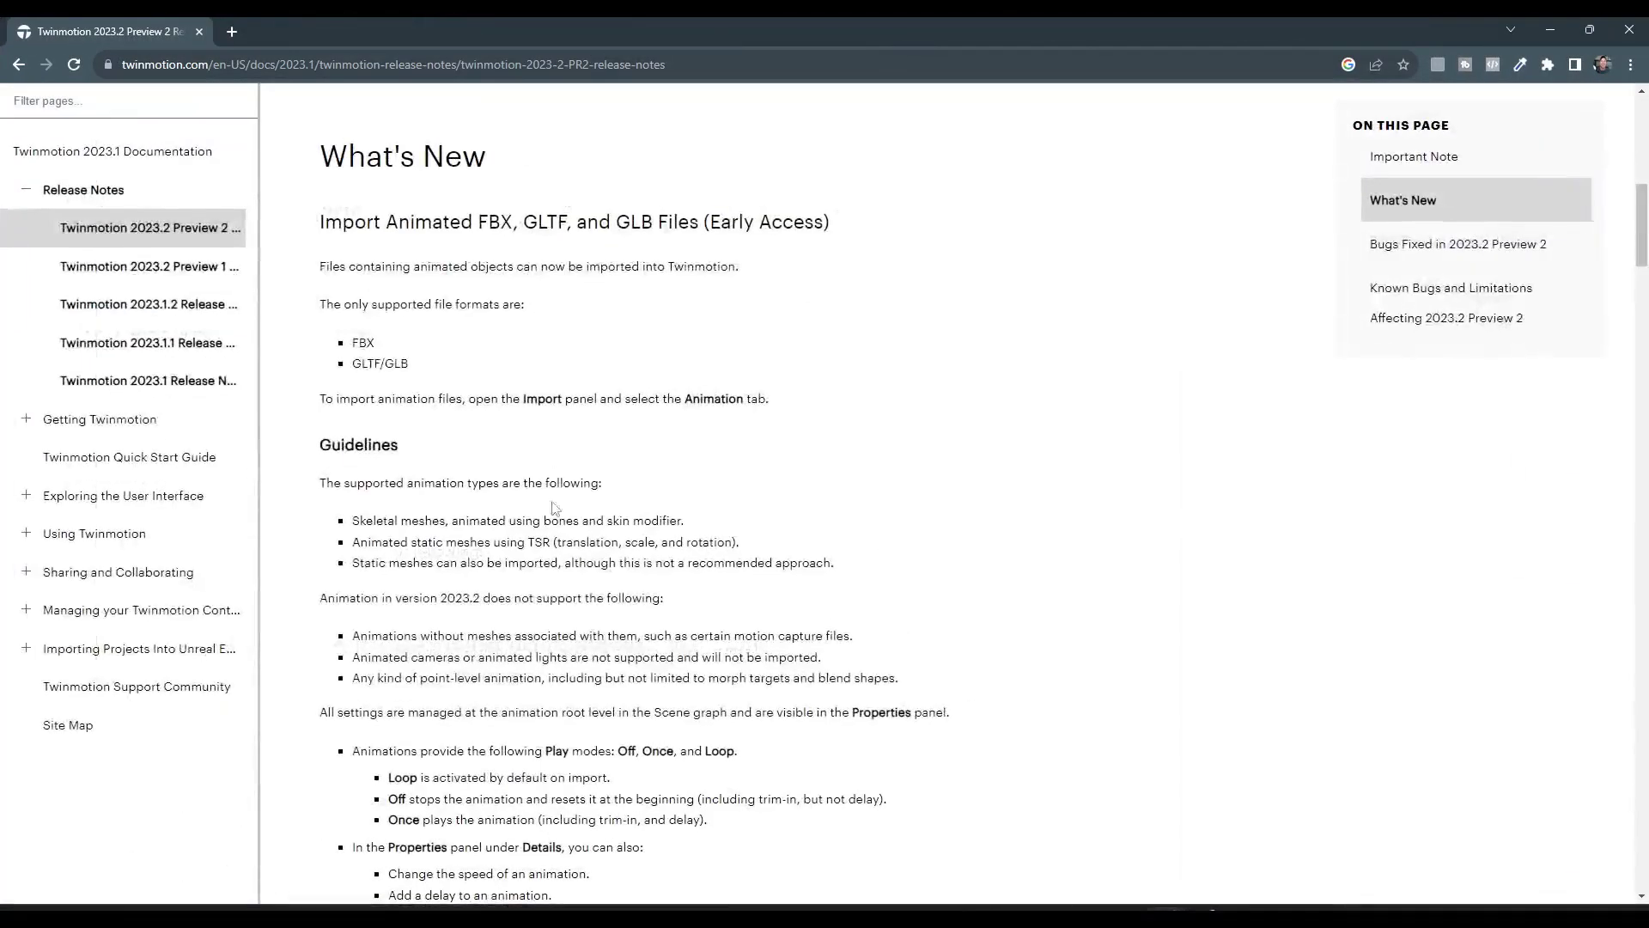
scroll(606, 574, down, 2)
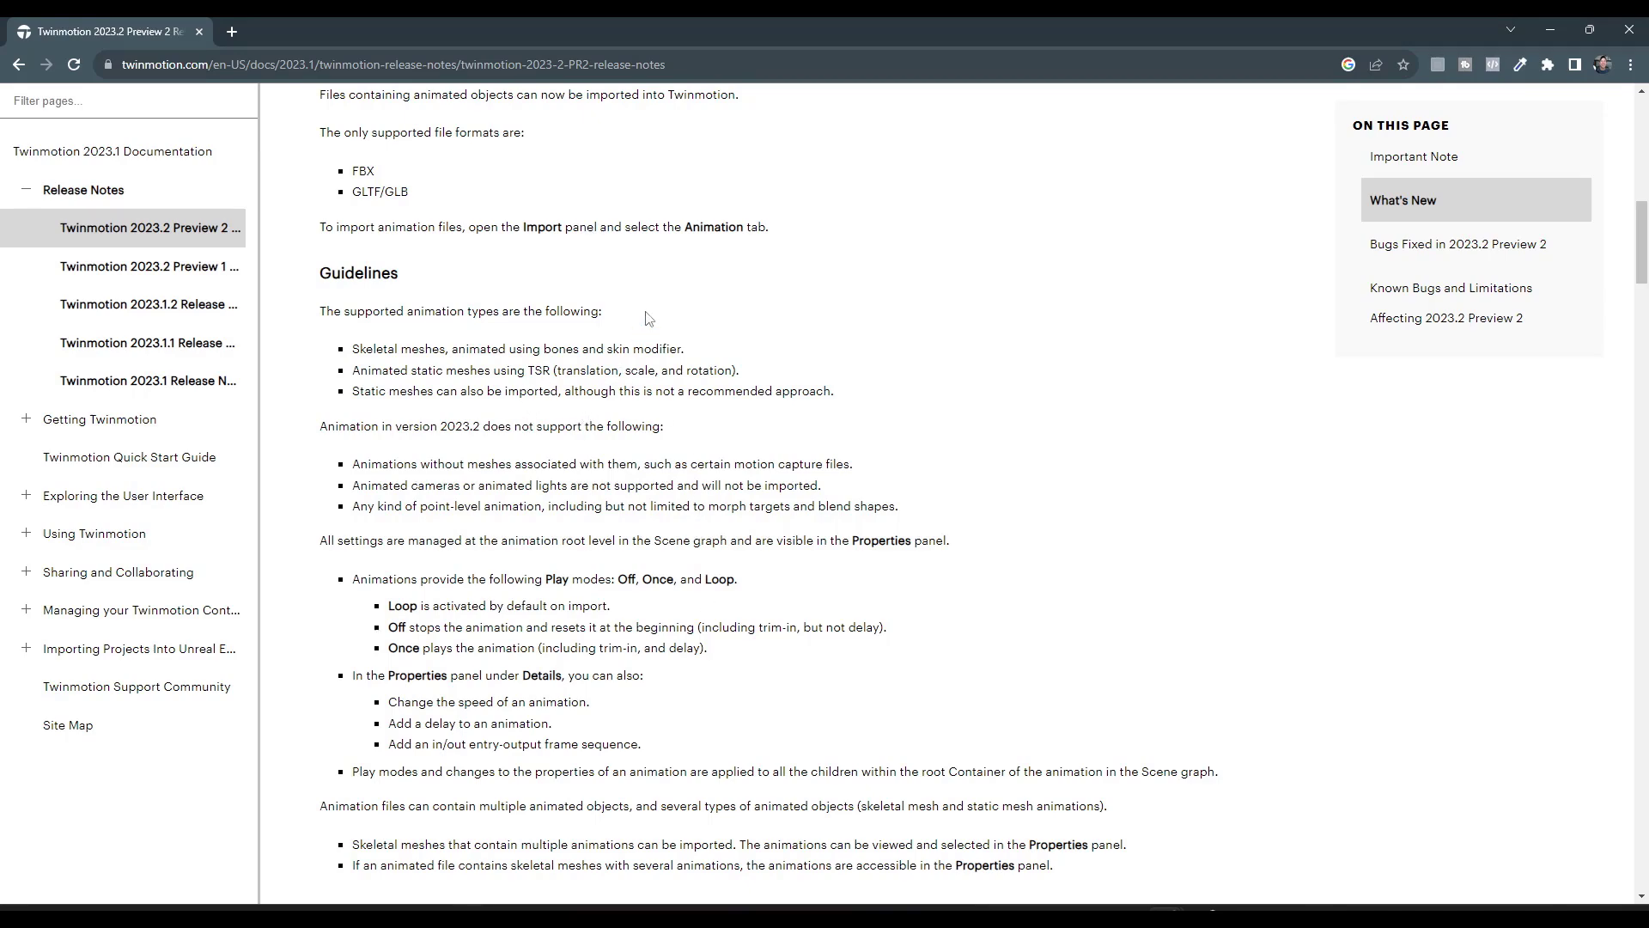
scroll(517, 292, down, 2)
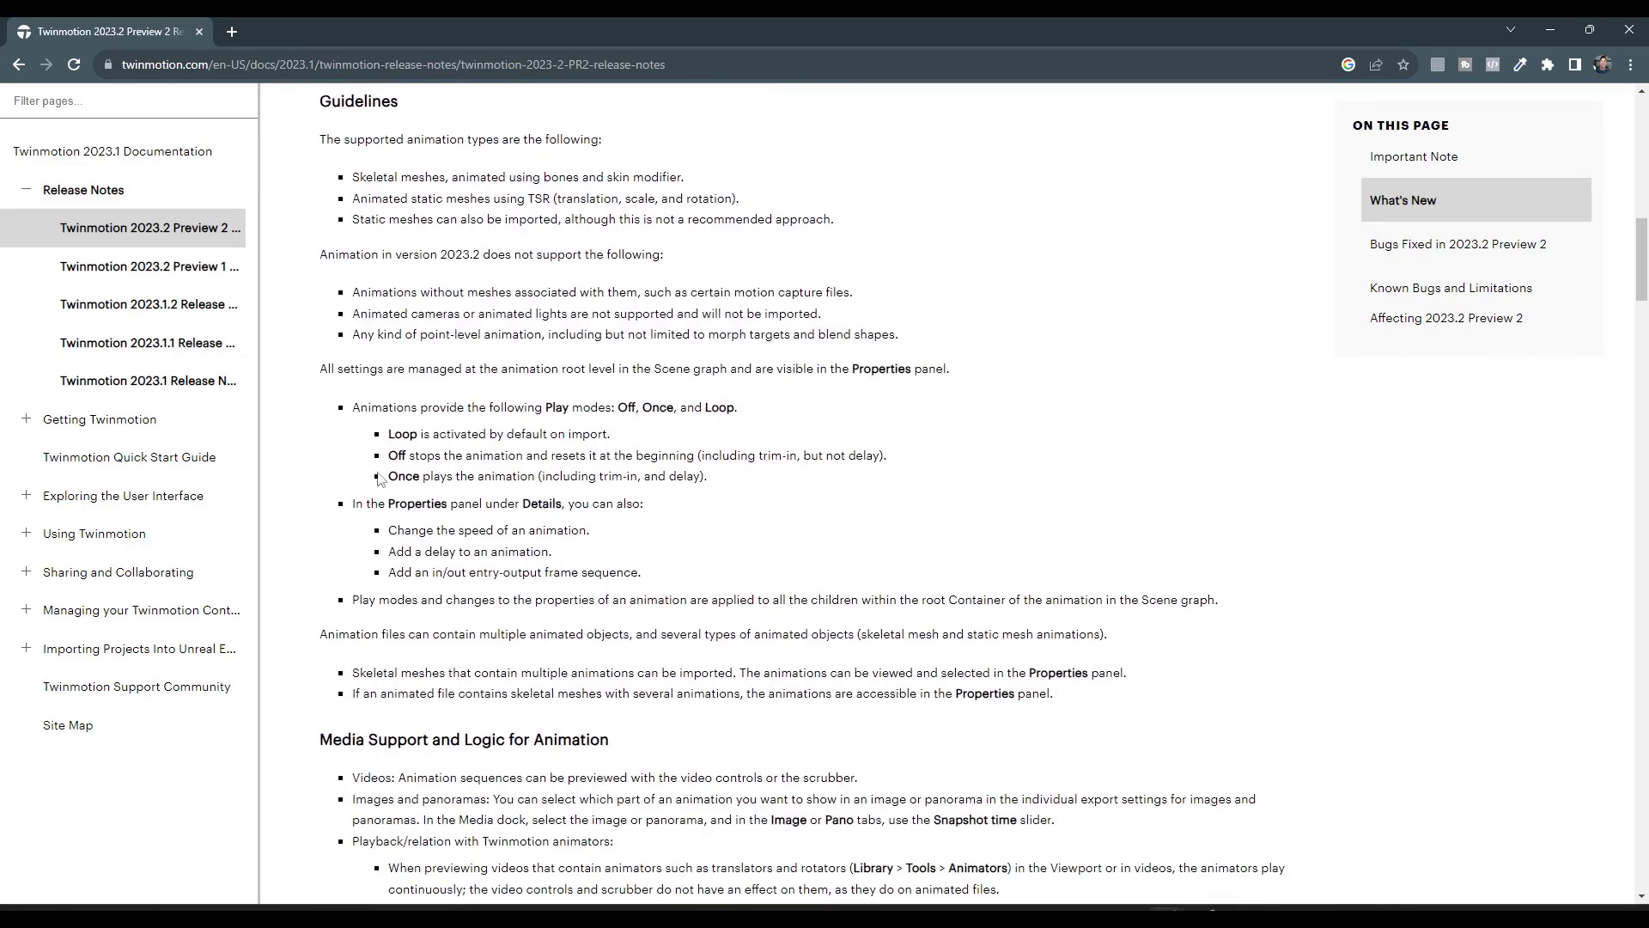
scroll(557, 590, down, 1)
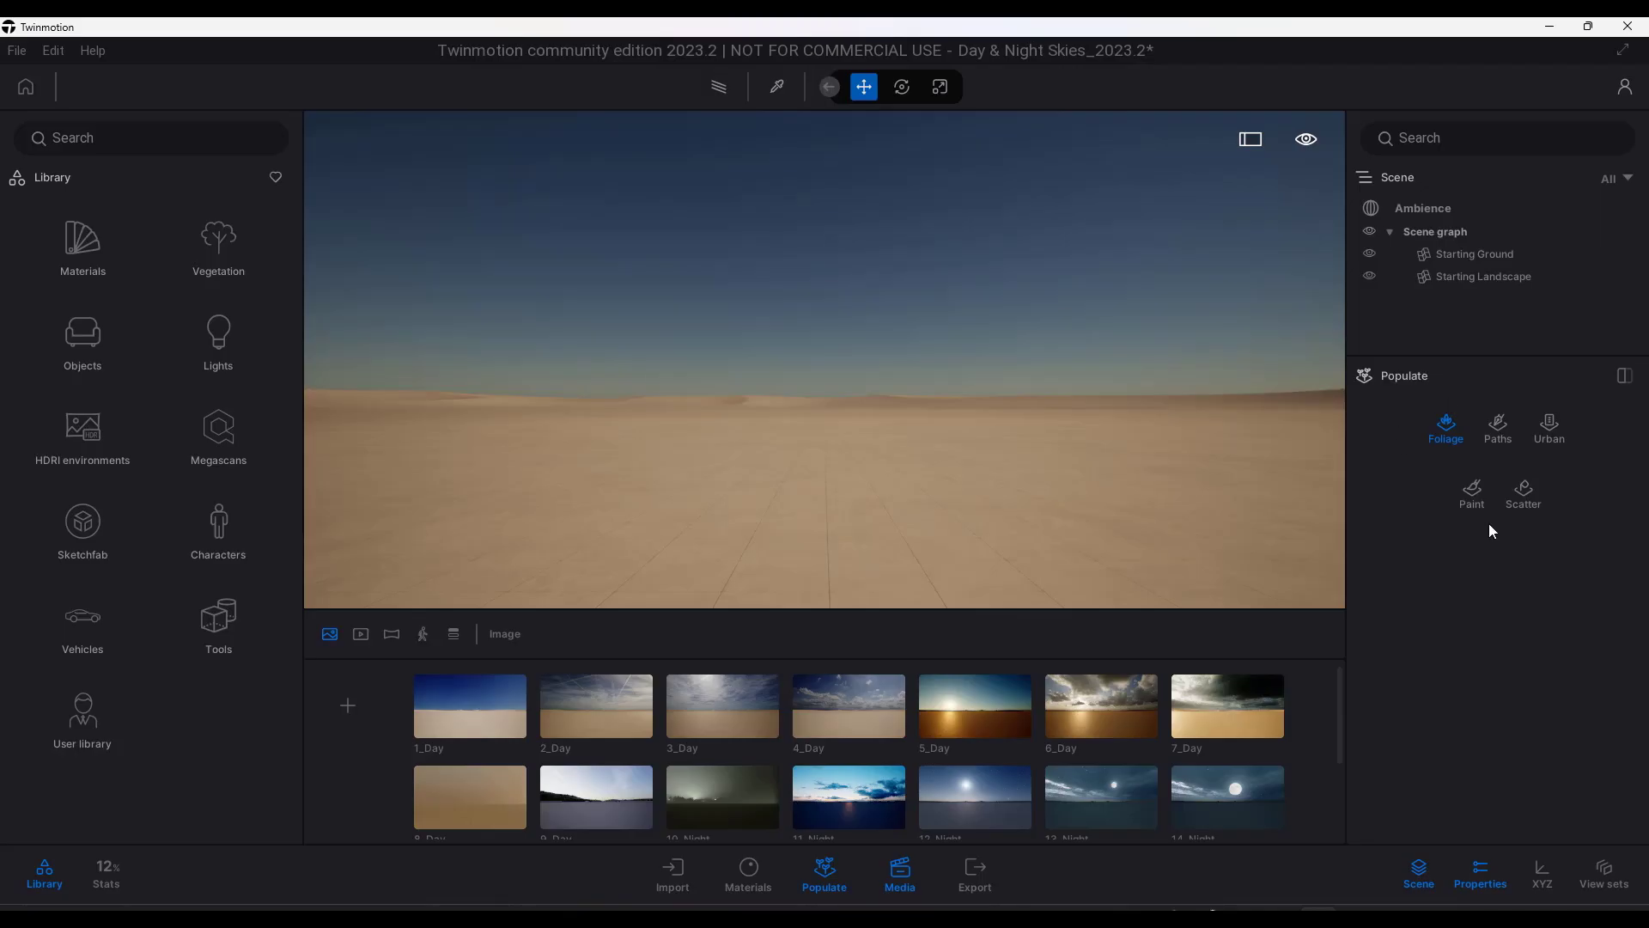
- Start a foliage Paint set and add the Tripod, Lumcrane and Expand living-room lamps to it
click(1477, 508)
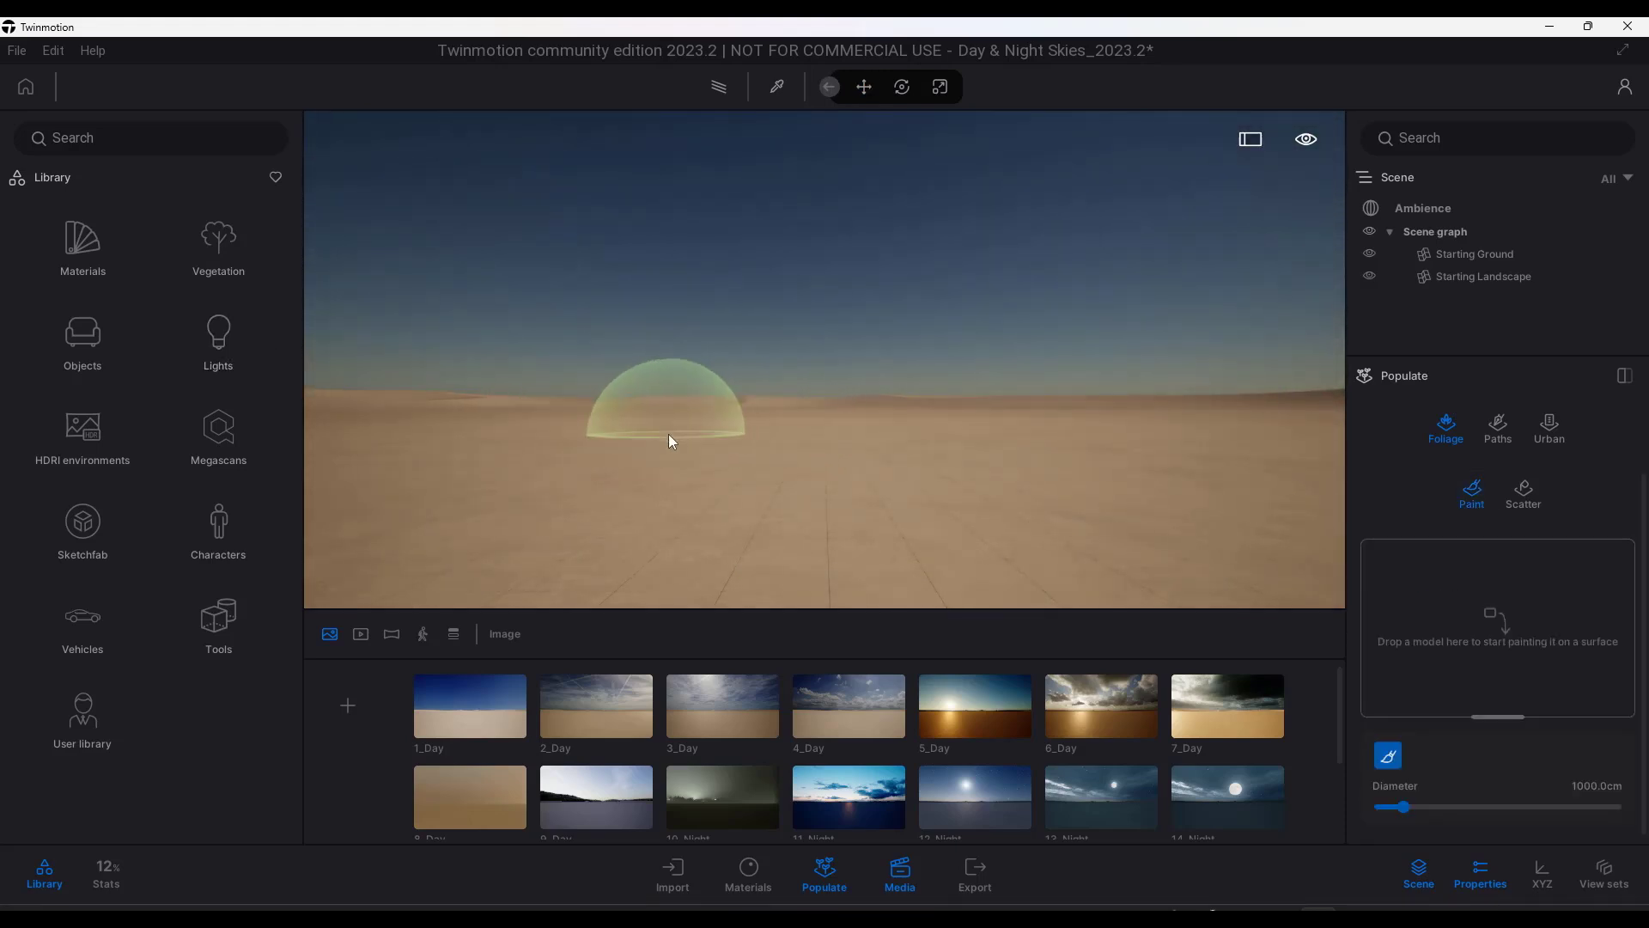
mouse_move(215, 232)
mouse_down()
mouse_move(1456, 586)
mouse_move(1504, 625)
mouse_up()
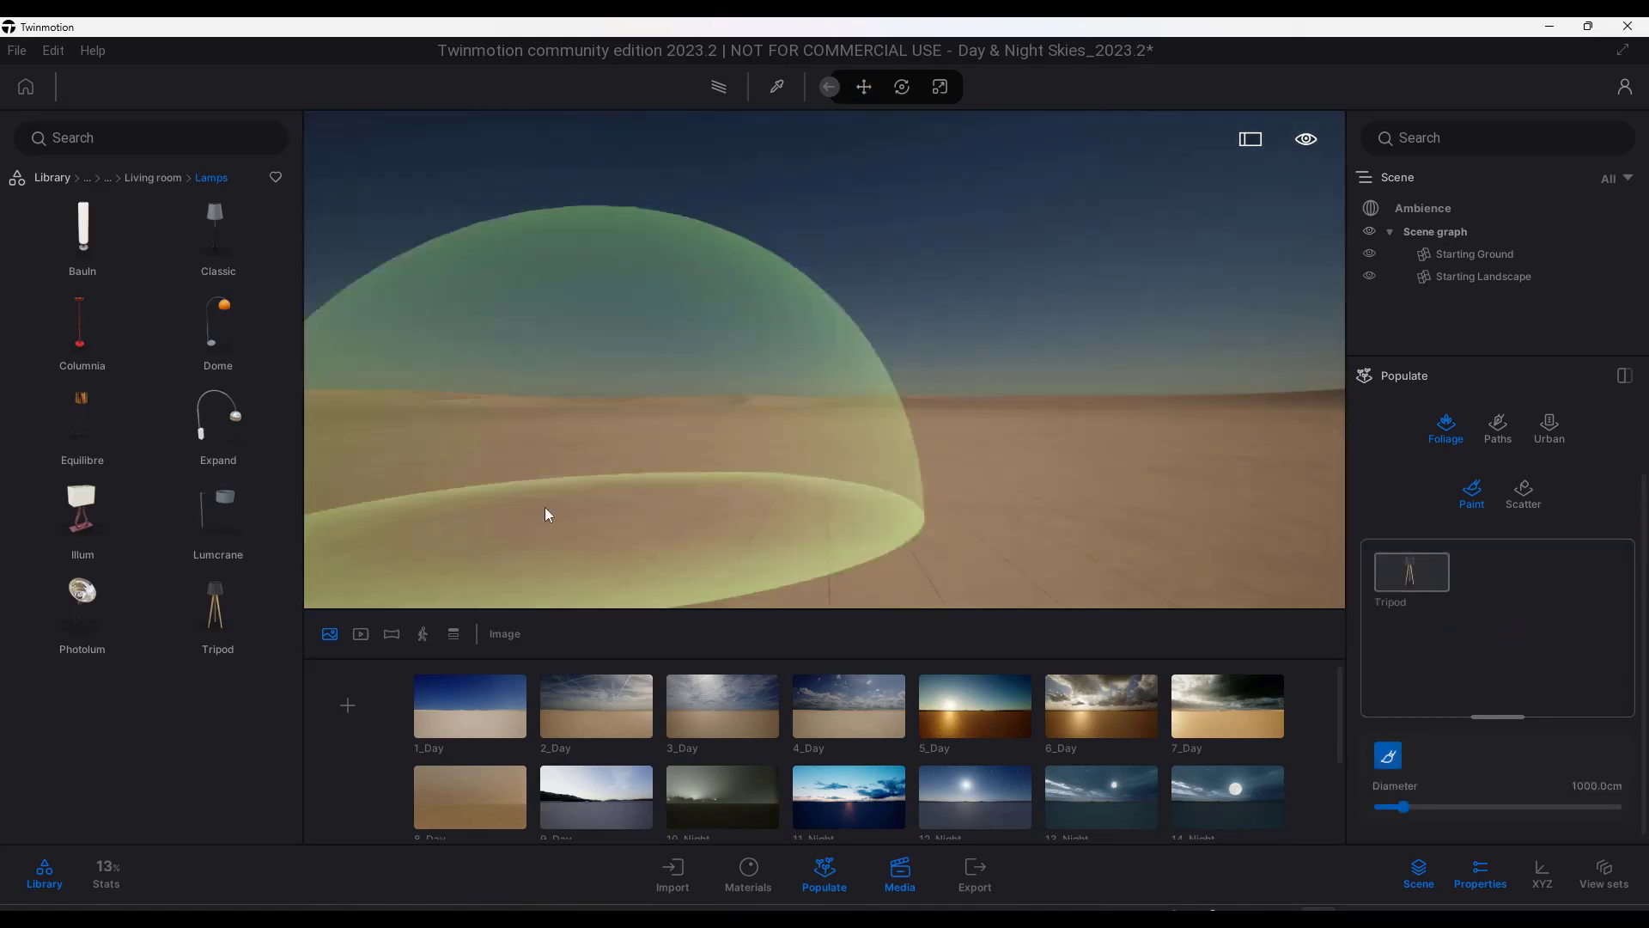
drag(214, 497, 1466, 584)
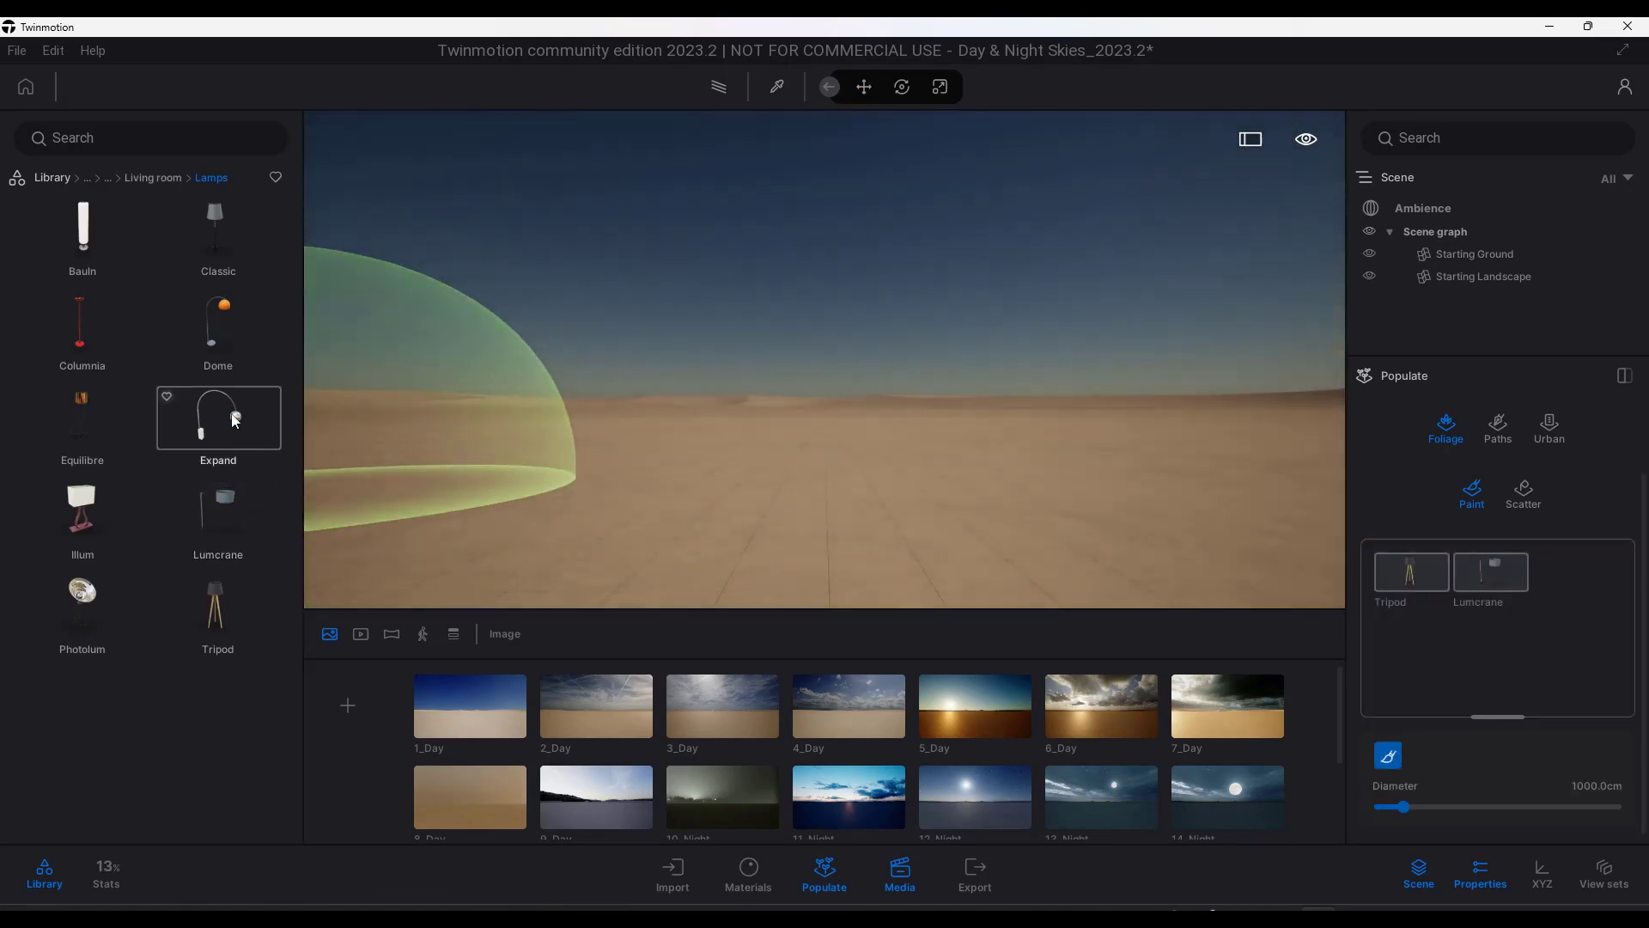
mouse_move(230, 416)
mouse_down()
mouse_move(1334, 570)
mouse_move(1472, 636)
mouse_up()
- Paint a broad patch of the three lamp models on the desert ground with the 1000 cm brush
mouse_move(715, 488)
mouse_down()
mouse_move(545, 497)
mouse_move(911, 476)
mouse_move(947, 448)
mouse_up()
mouse_move(947, 449)
shift+middle_down()
mouse_move(947, 413)
mouse_move(945, 550)
shift+middle_up()
scroll(945, 584, down, 5)
mouse_move(629, 397)
mouse_down()
mouse_move(1020, 432)
mouse_move(593, 365)
mouse_move(941, 279)
mouse_move(666, 336)
mouse_move(1008, 393)
mouse_move(992, 365)
mouse_up()
mouse_move(945, 386)
shift+middle_down()
mouse_move(939, 421)
mouse_move(937, 344)
mouse_move(942, 408)
mouse_move(948, 376)
shift+middle_up()
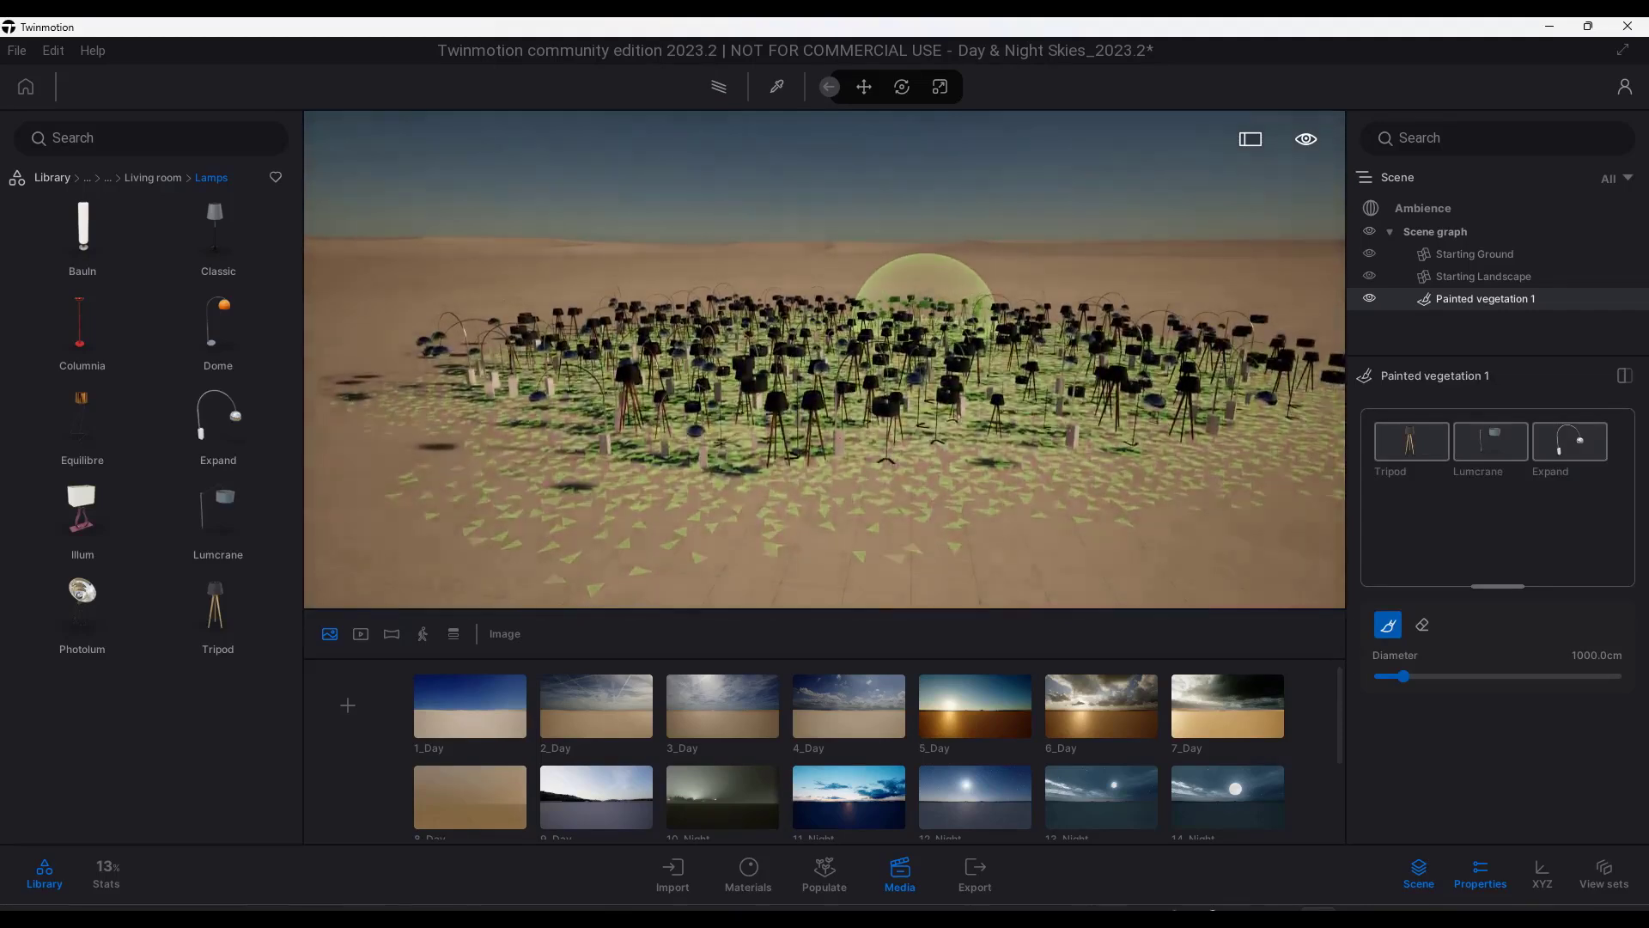
scroll(949, 378, down, 2)
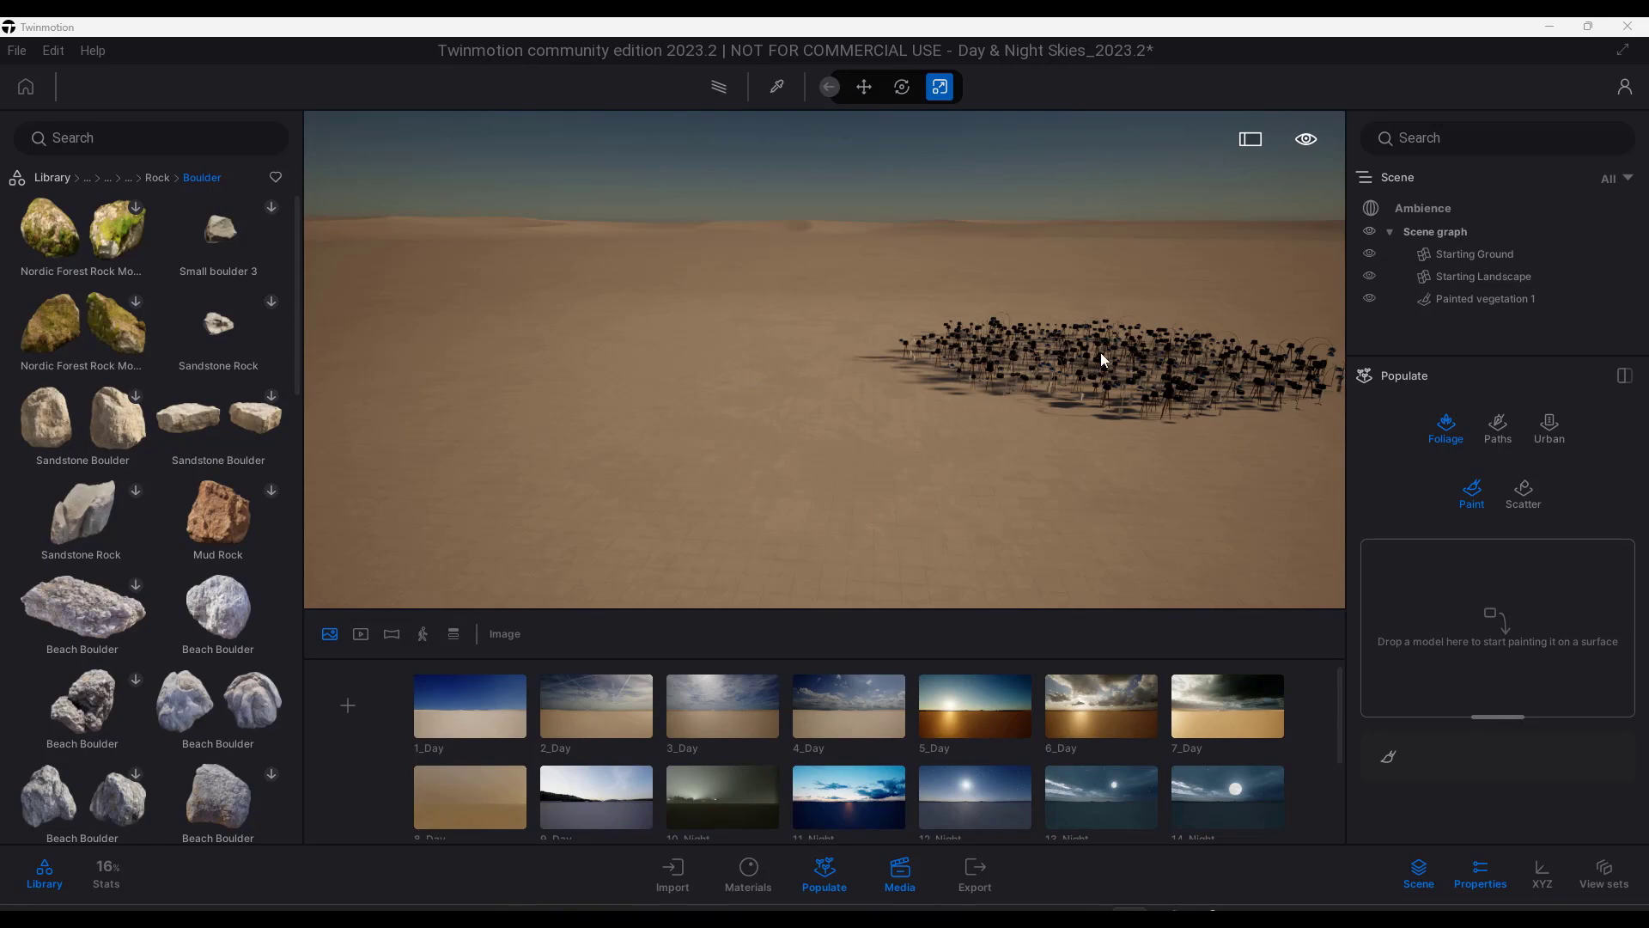
- Add two Beach Boulder models to a new foliage Paint set and set the brush diameter to 2518.2 cm
drag(258, 623, 1492, 626)
drag(290, 701, 1496, 643)
click(966, 528)
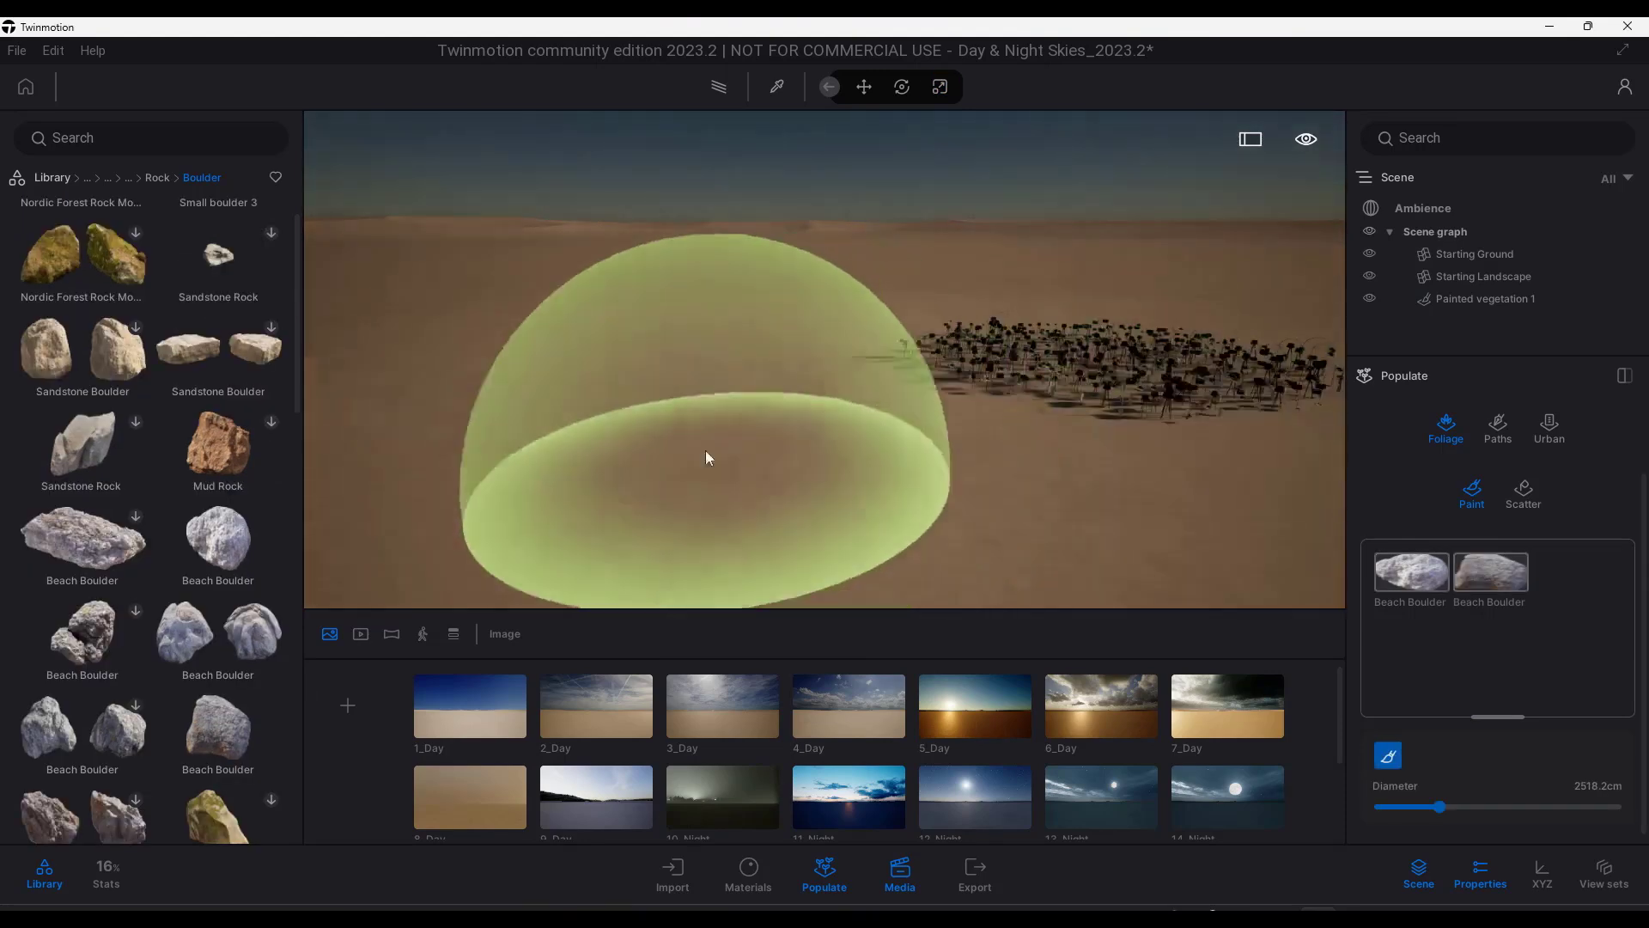
- Paint a large field of beach boulders on the desert ground beside the lamp patch
mouse_move(678, 361)
mouse_down()
mouse_move(555, 399)
mouse_move(747, 467)
mouse_move(720, 358)
mouse_move(920, 465)
mouse_move(668, 344)
mouse_move(486, 359)
mouse_move(719, 317)
mouse_move(817, 330)
mouse_move(469, 339)
mouse_move(670, 395)
mouse_move(601, 434)
mouse_move(744, 435)
mouse_move(629, 427)
mouse_move(679, 420)
mouse_move(644, 404)
mouse_move(692, 413)
mouse_up()
scroll(692, 413, down, 3)
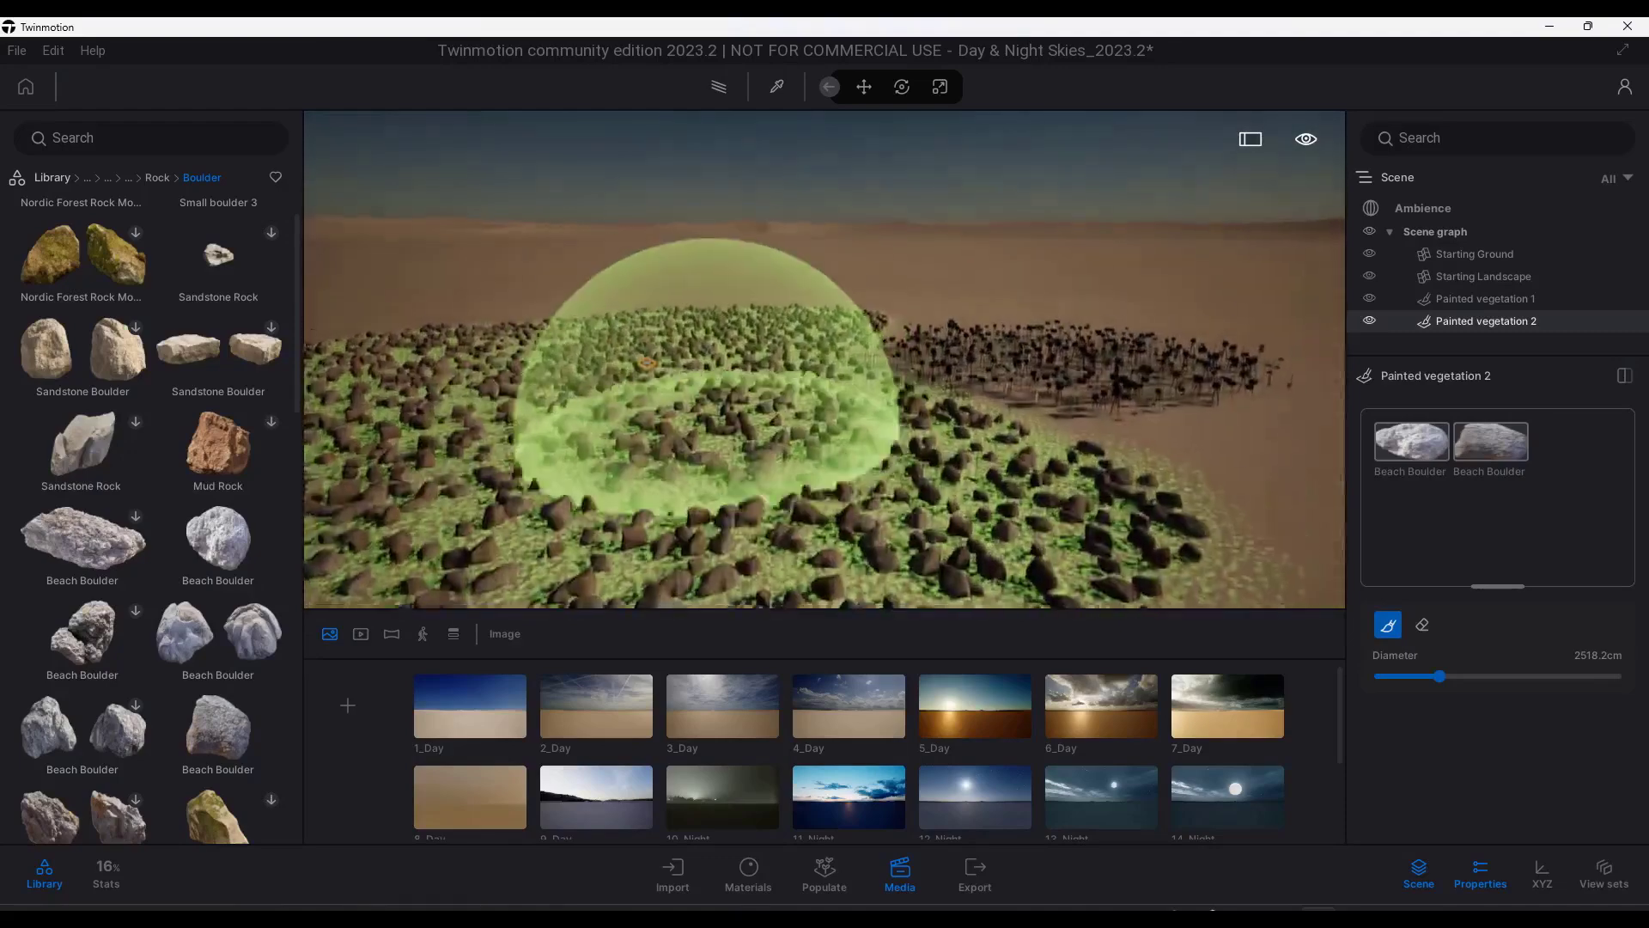
shift+middle_drag(691, 412, 698, 498)
scroll(697, 499, down, 1)
scroll(697, 499, down, 1)
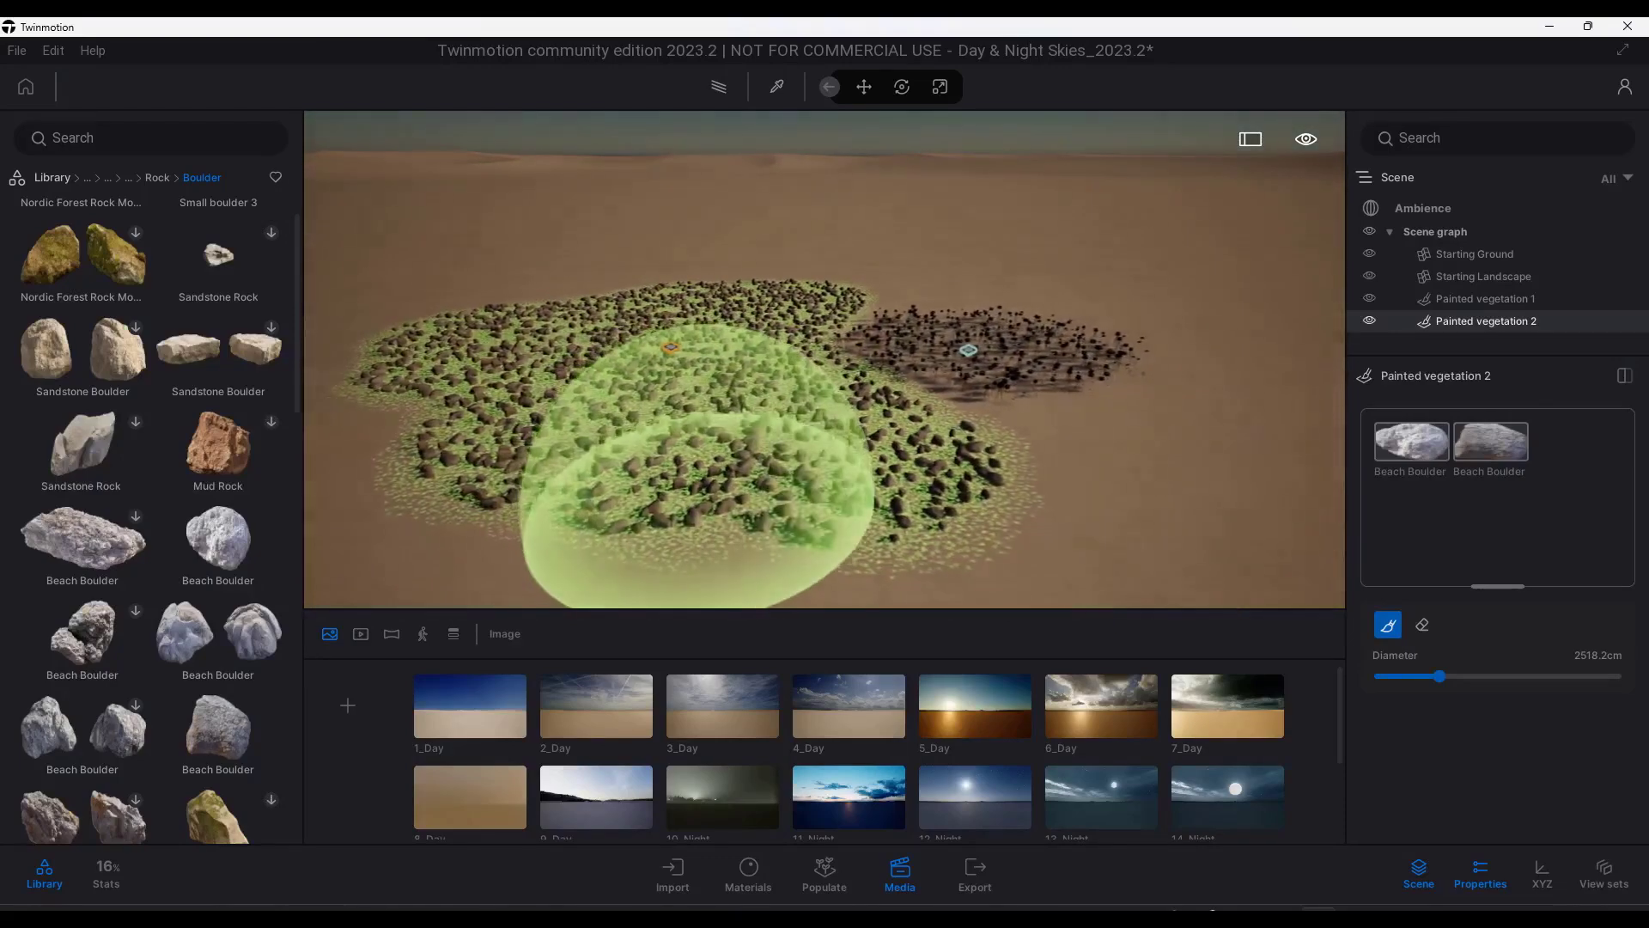
key(Escape)
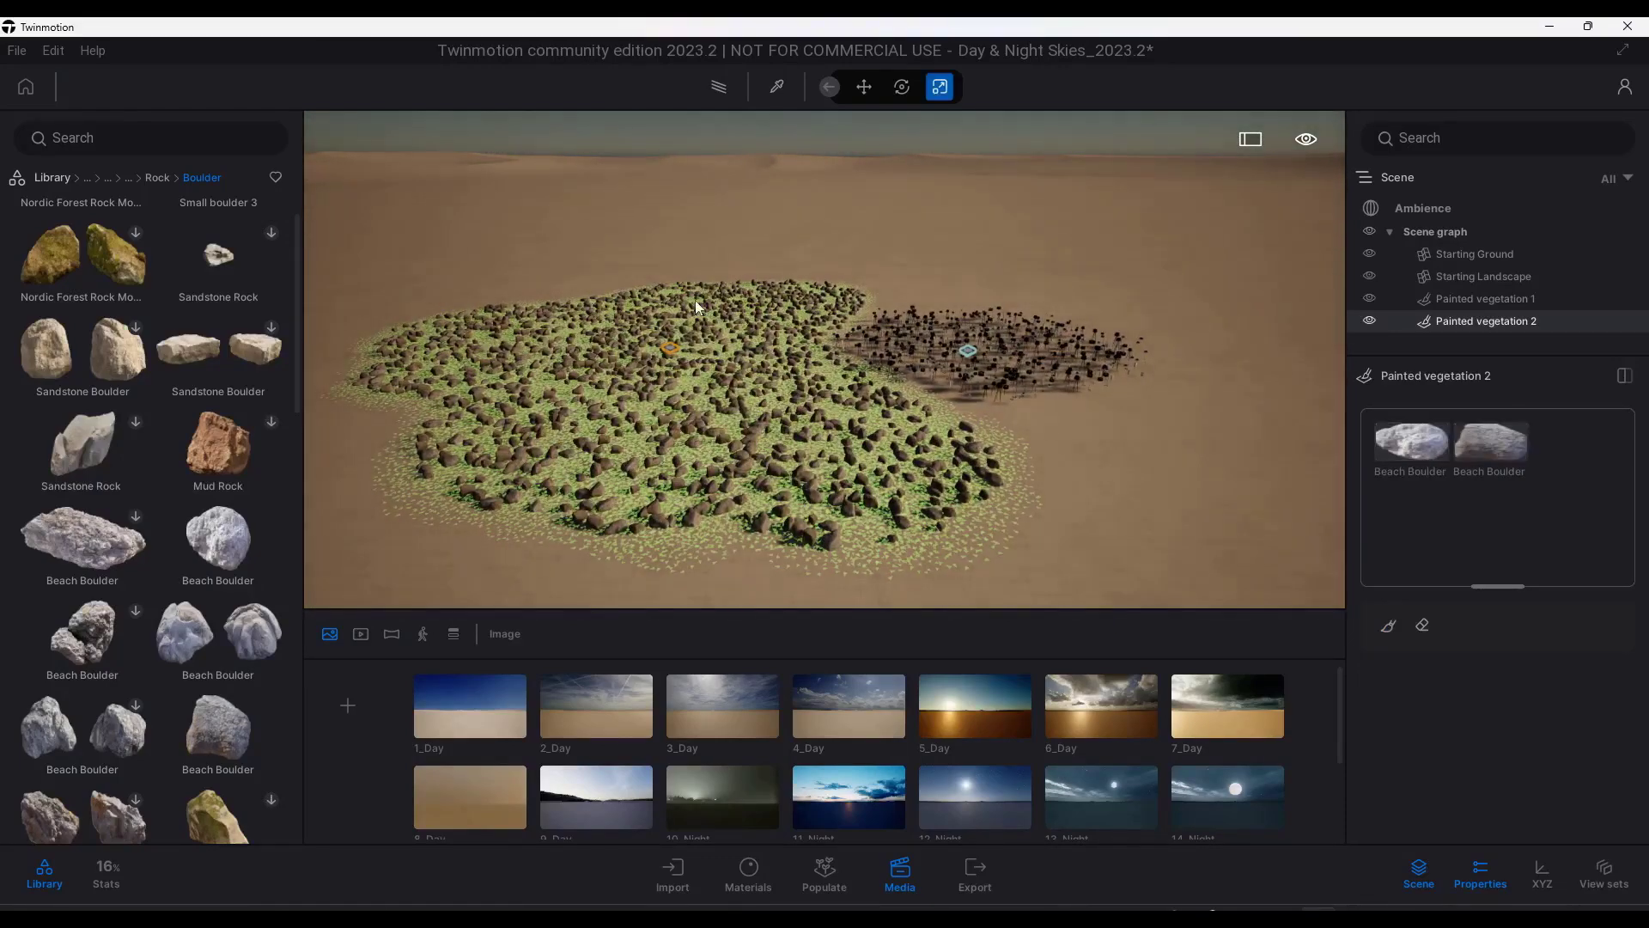
- Place the Coupe 01 car from the library's vehicles on the open ground beside the painted lamps
click(49, 177)
click(77, 355)
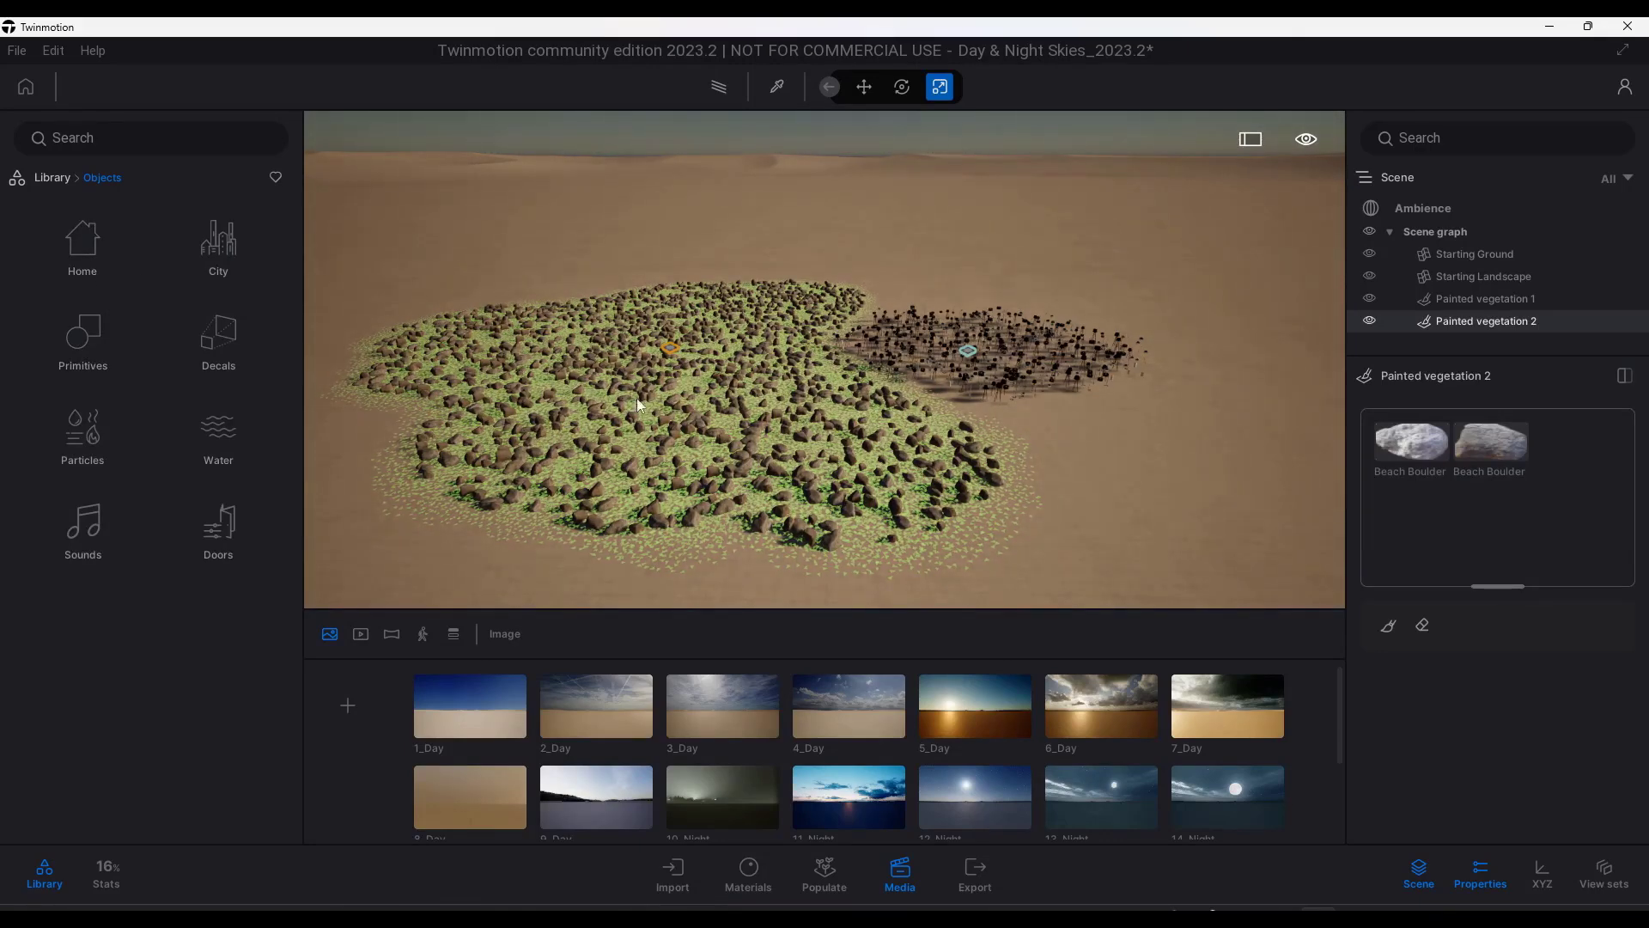
middle_drag(844, 309, 765, 304)
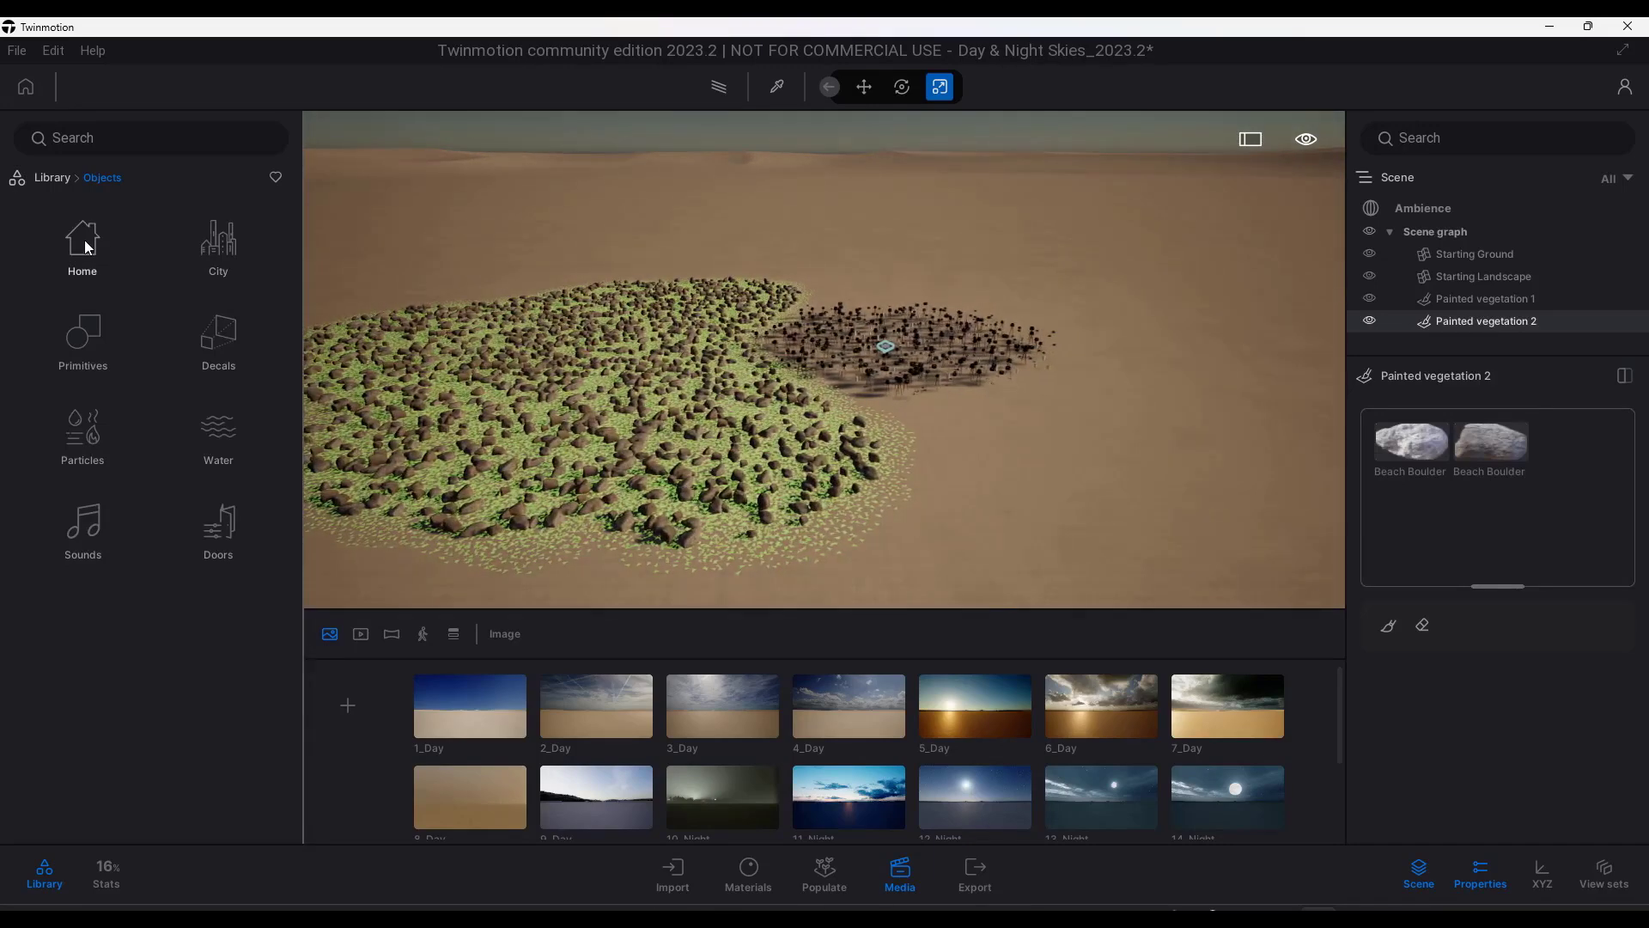
click(52, 177)
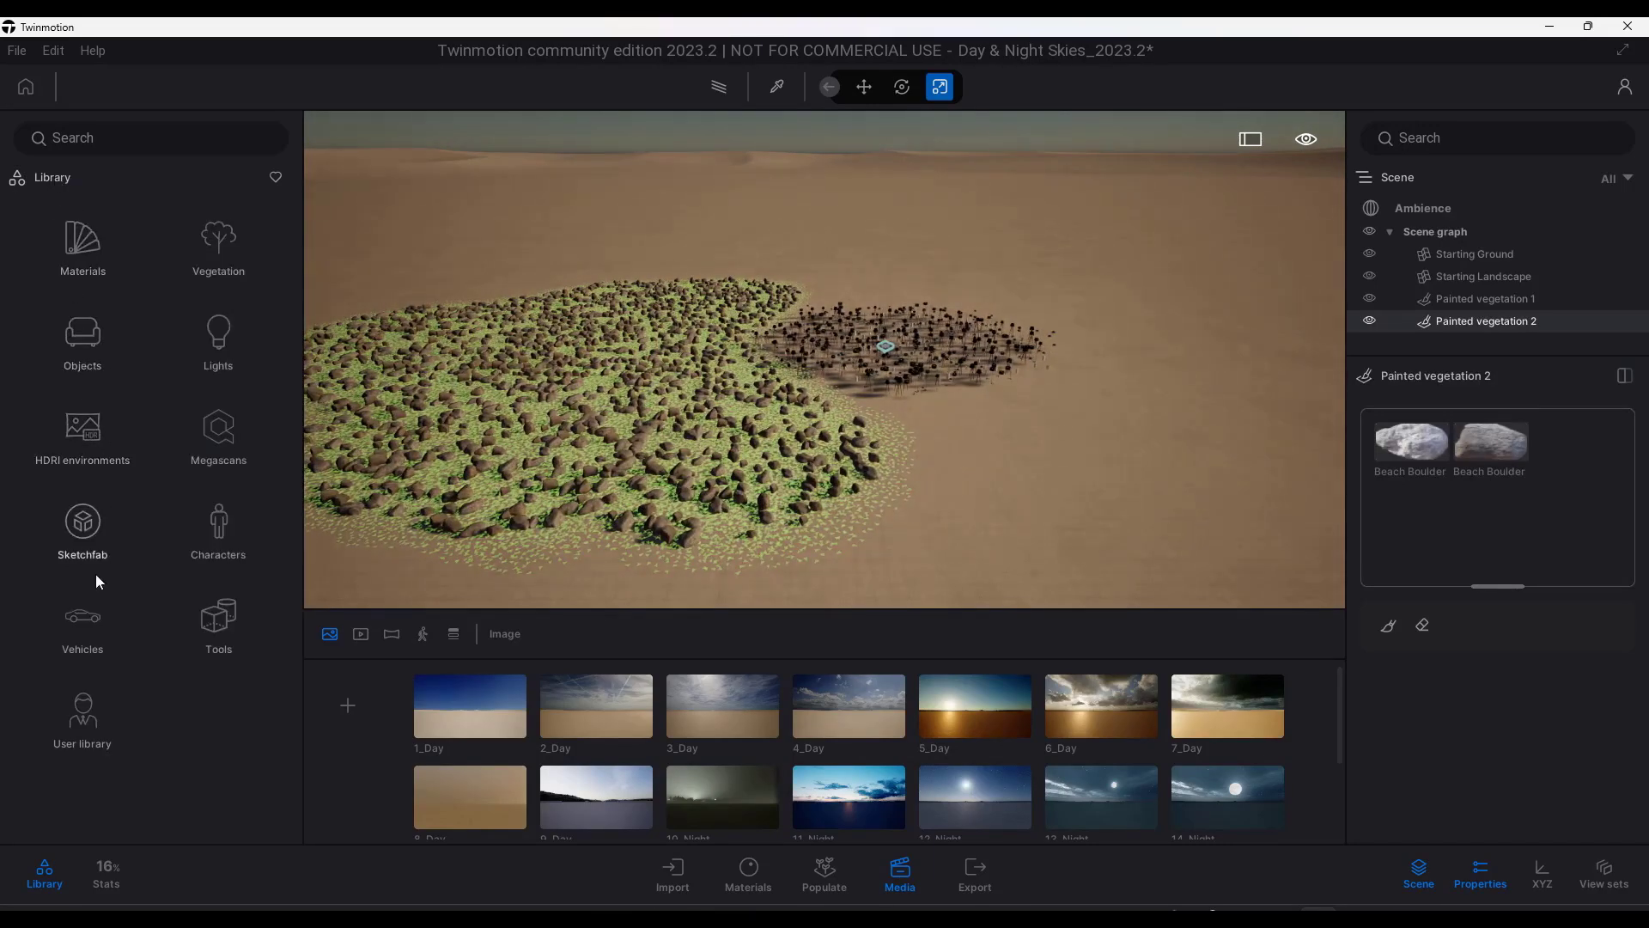
click(79, 629)
click(89, 249)
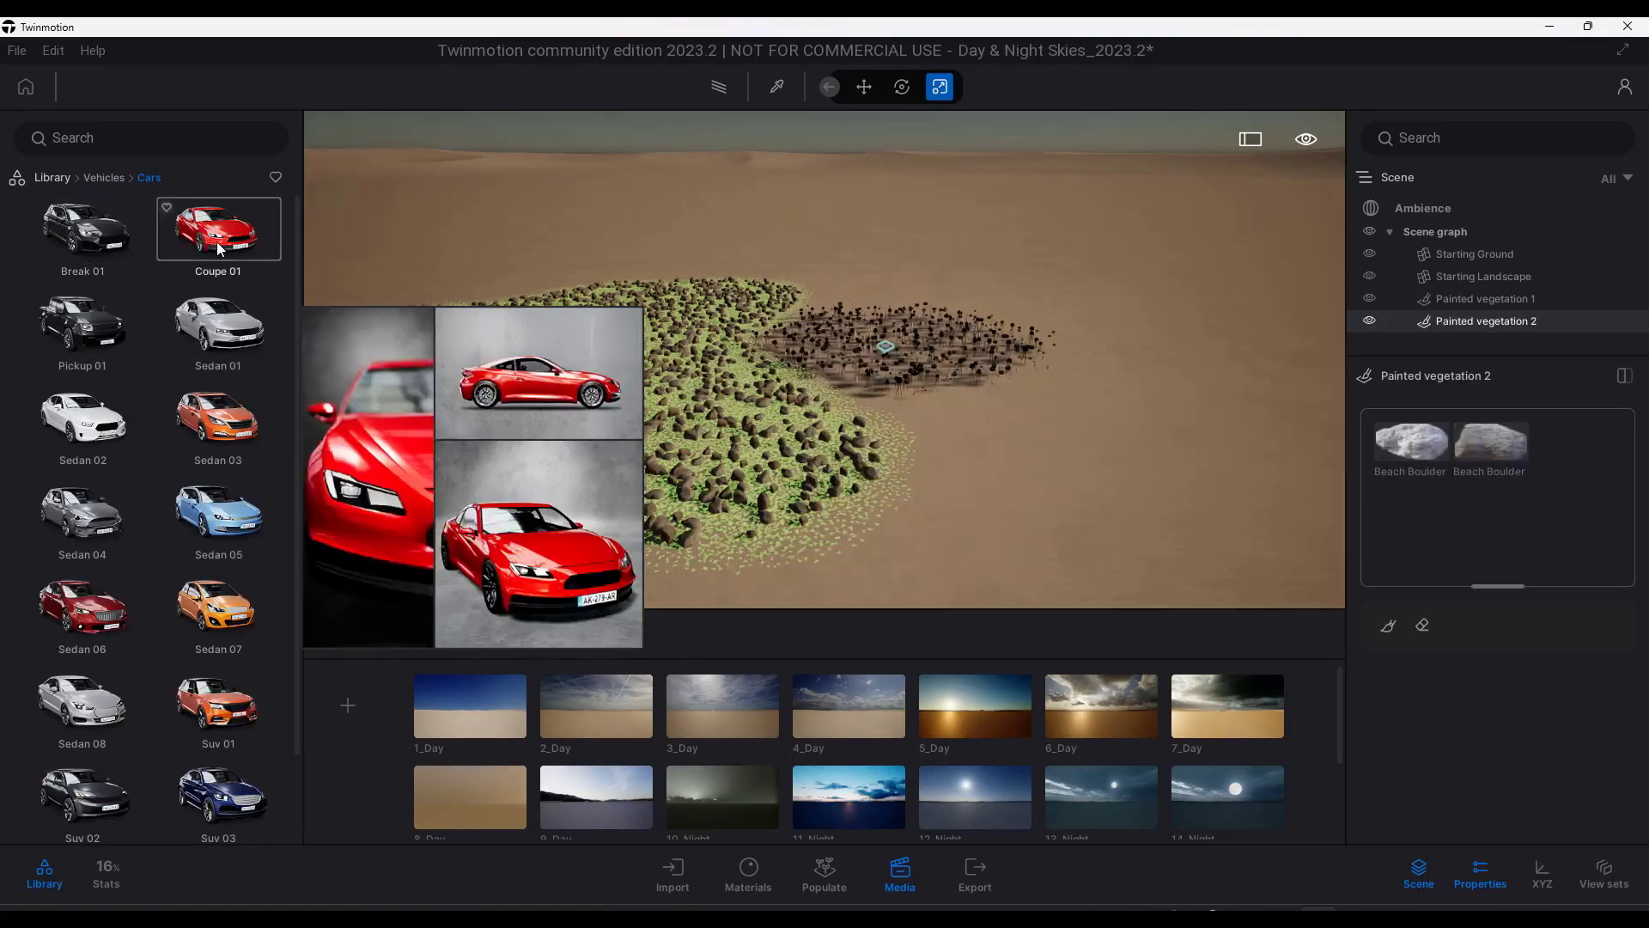
drag(216, 229, 994, 461)
key(w)
mouse_move(994, 460)
right_down()
mouse_move(1031, 475)
mouse_move(1013, 486)
mouse_move(980, 468)
mouse_move(995, 472)
right_up()
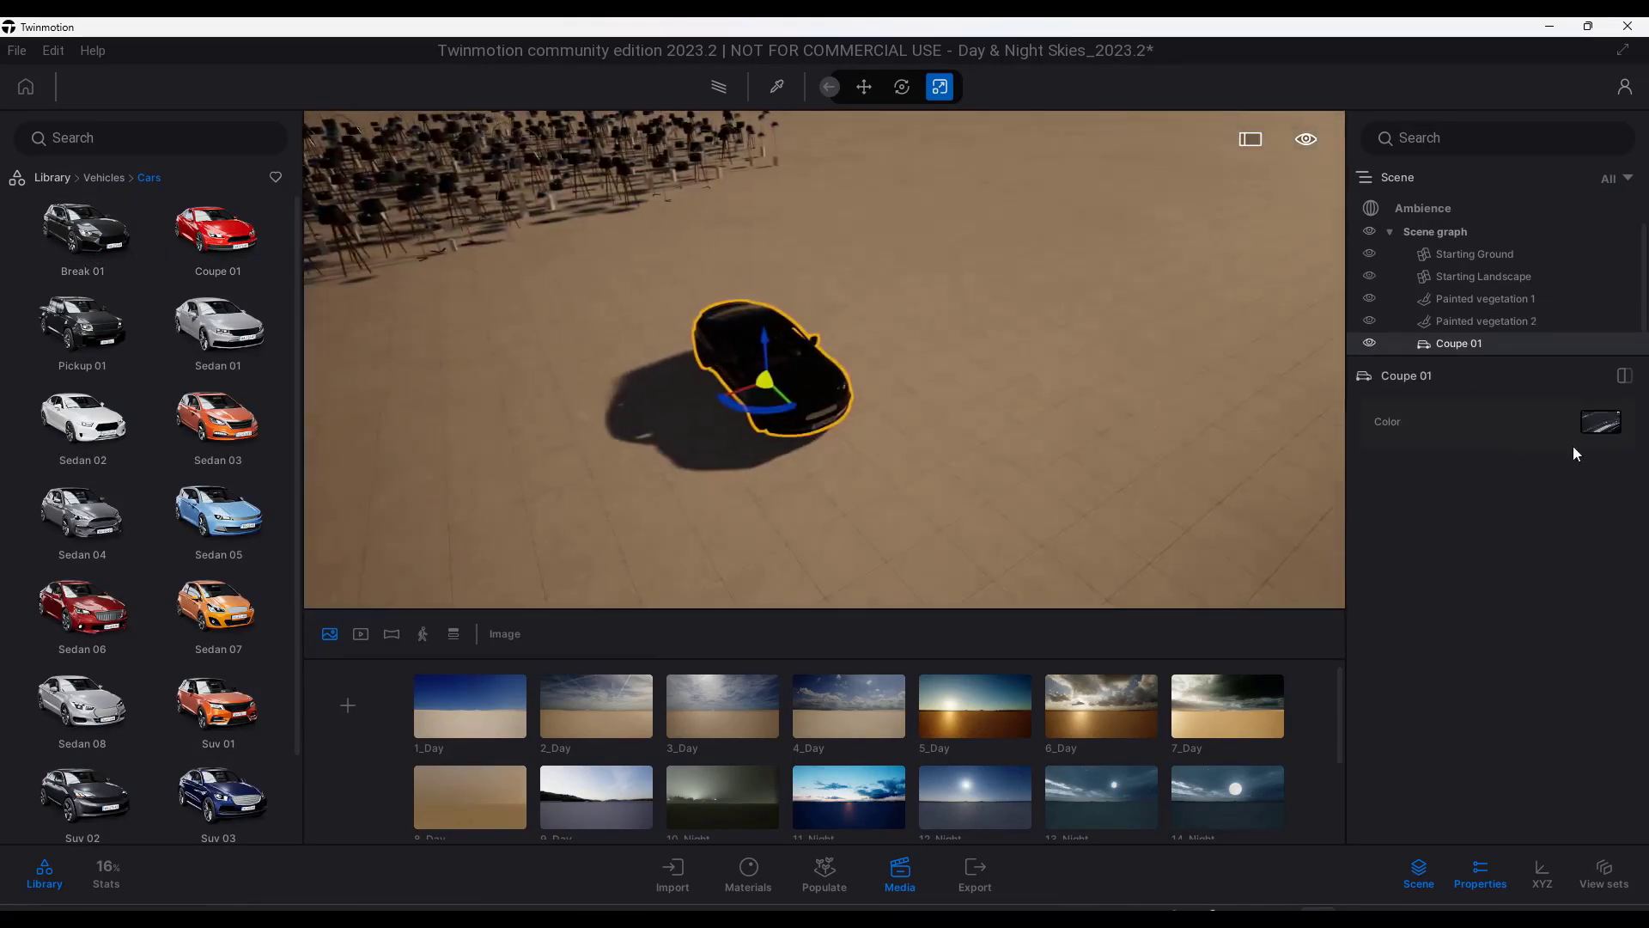
- Change the Coupe 01 car's body color to blue and deselect the car
click(1602, 421)
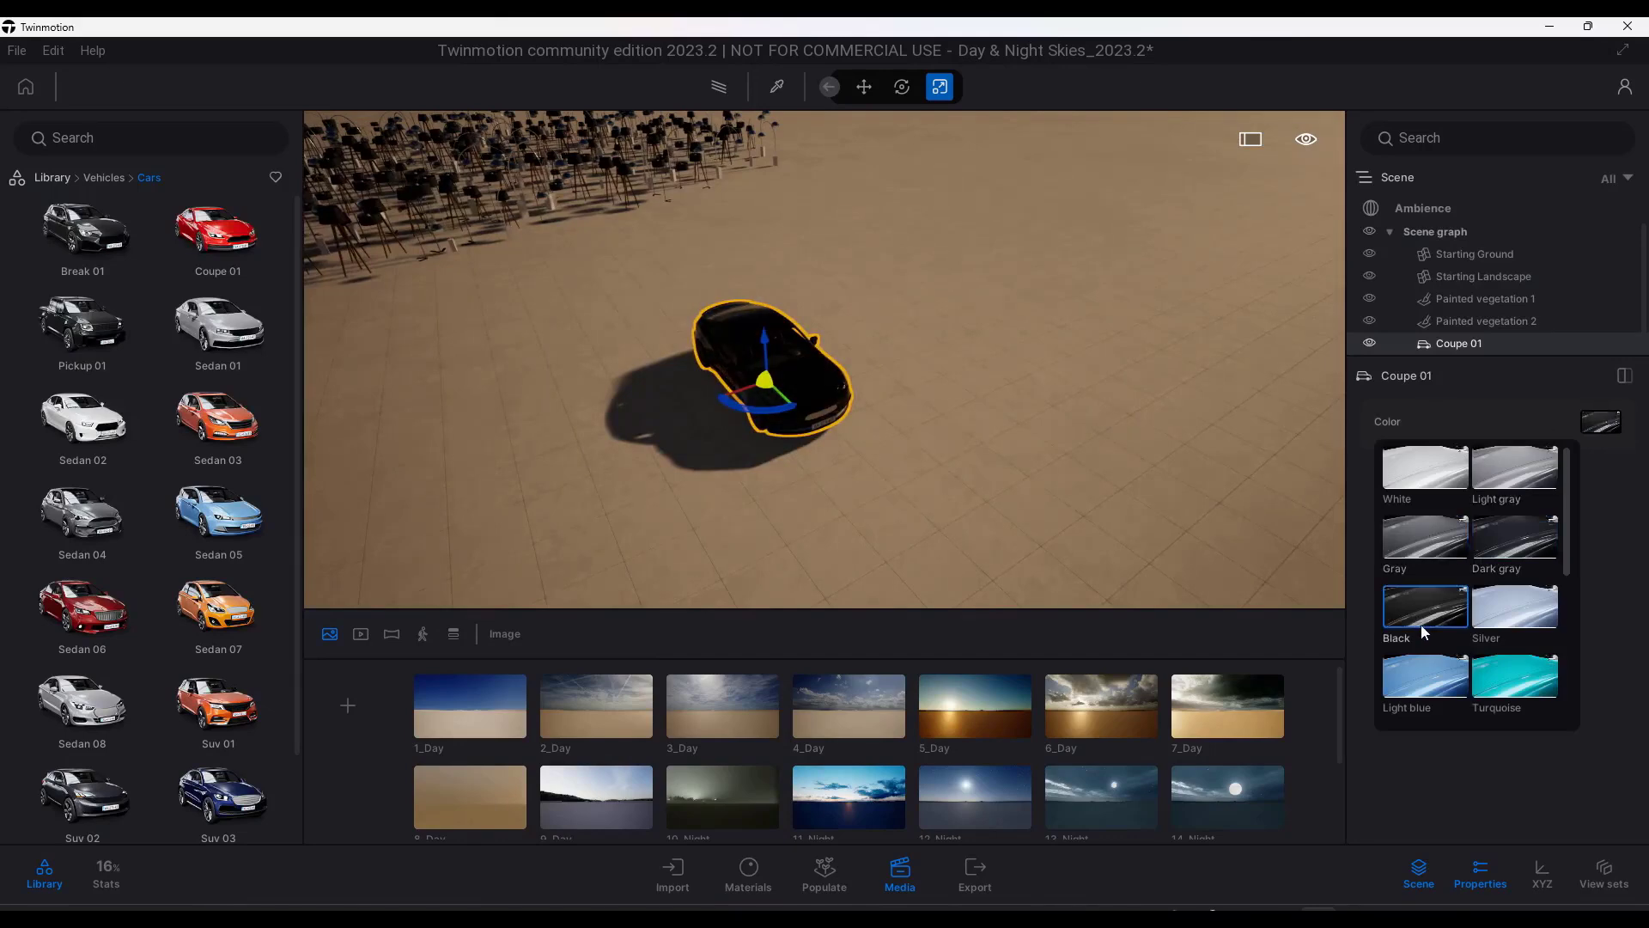
click(1426, 660)
click(1034, 312)
scroll(888, 314, down, 4)
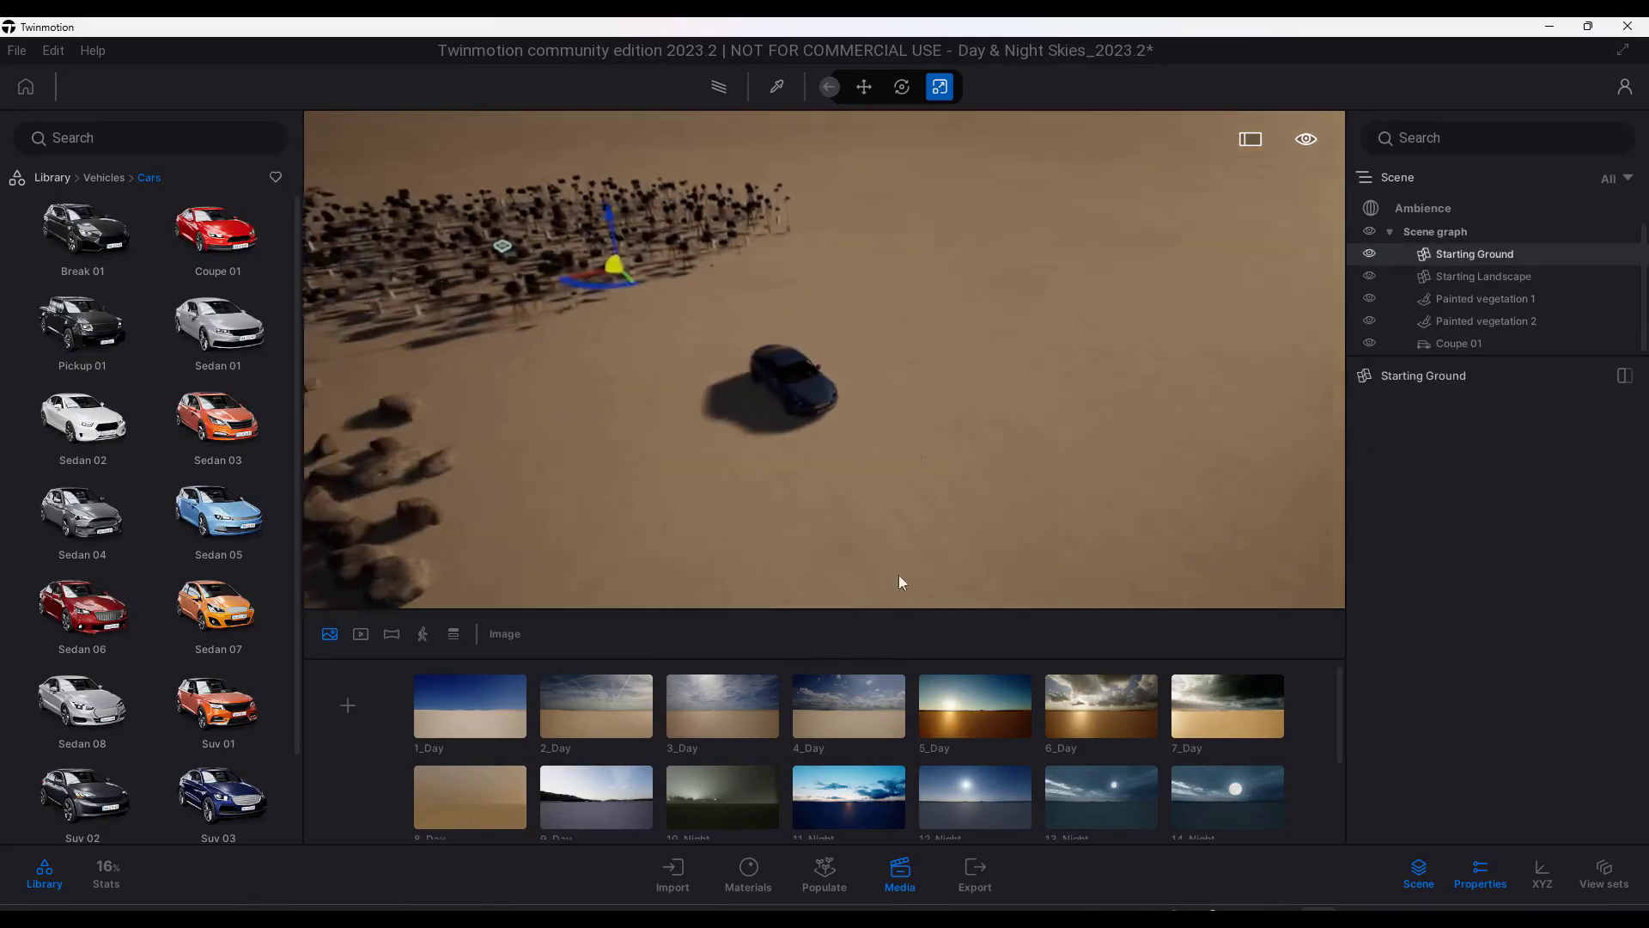
- Try to add the Coupe 01 car to a new foliage Paint set
click(823, 875)
mouse_move(218, 230)
mouse_down()
mouse_move(859, 412)
mouse_move(1512, 622)
mouse_move(1515, 645)
mouse_up()
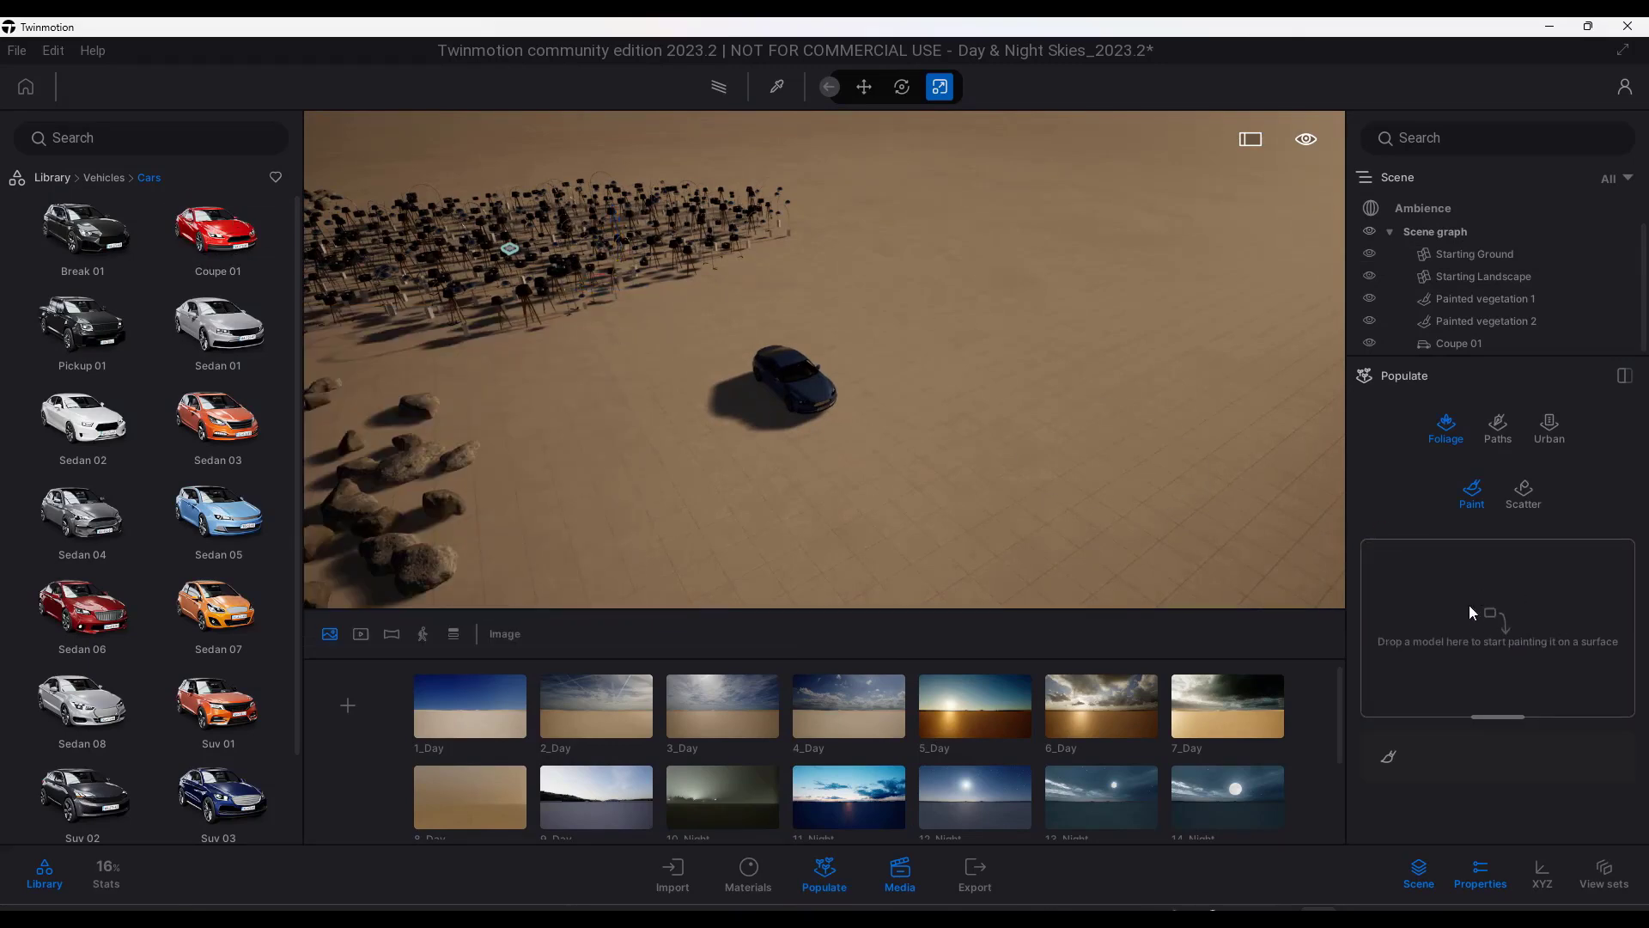
mouse_move(973, 394)
right_down()
mouse_move(928, 297)
mouse_move(834, 292)
mouse_move(983, 370)
mouse_move(983, 408)
right_up()
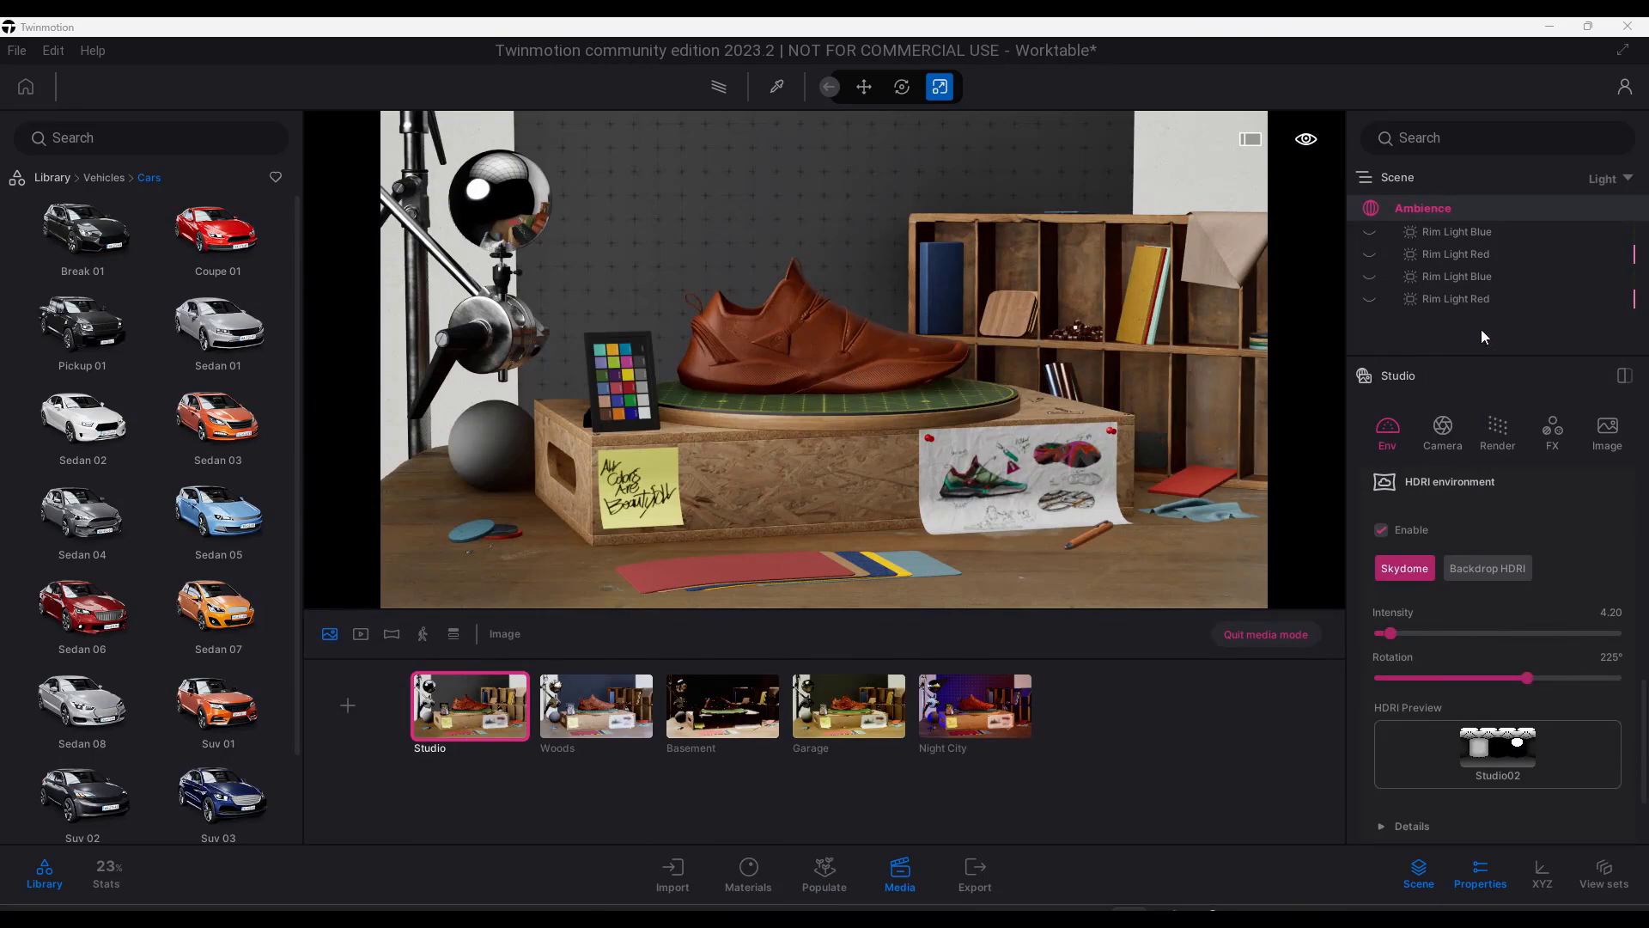
- Activate the Woods image of the Worktable scene and turn on its media preview
click(900, 869)
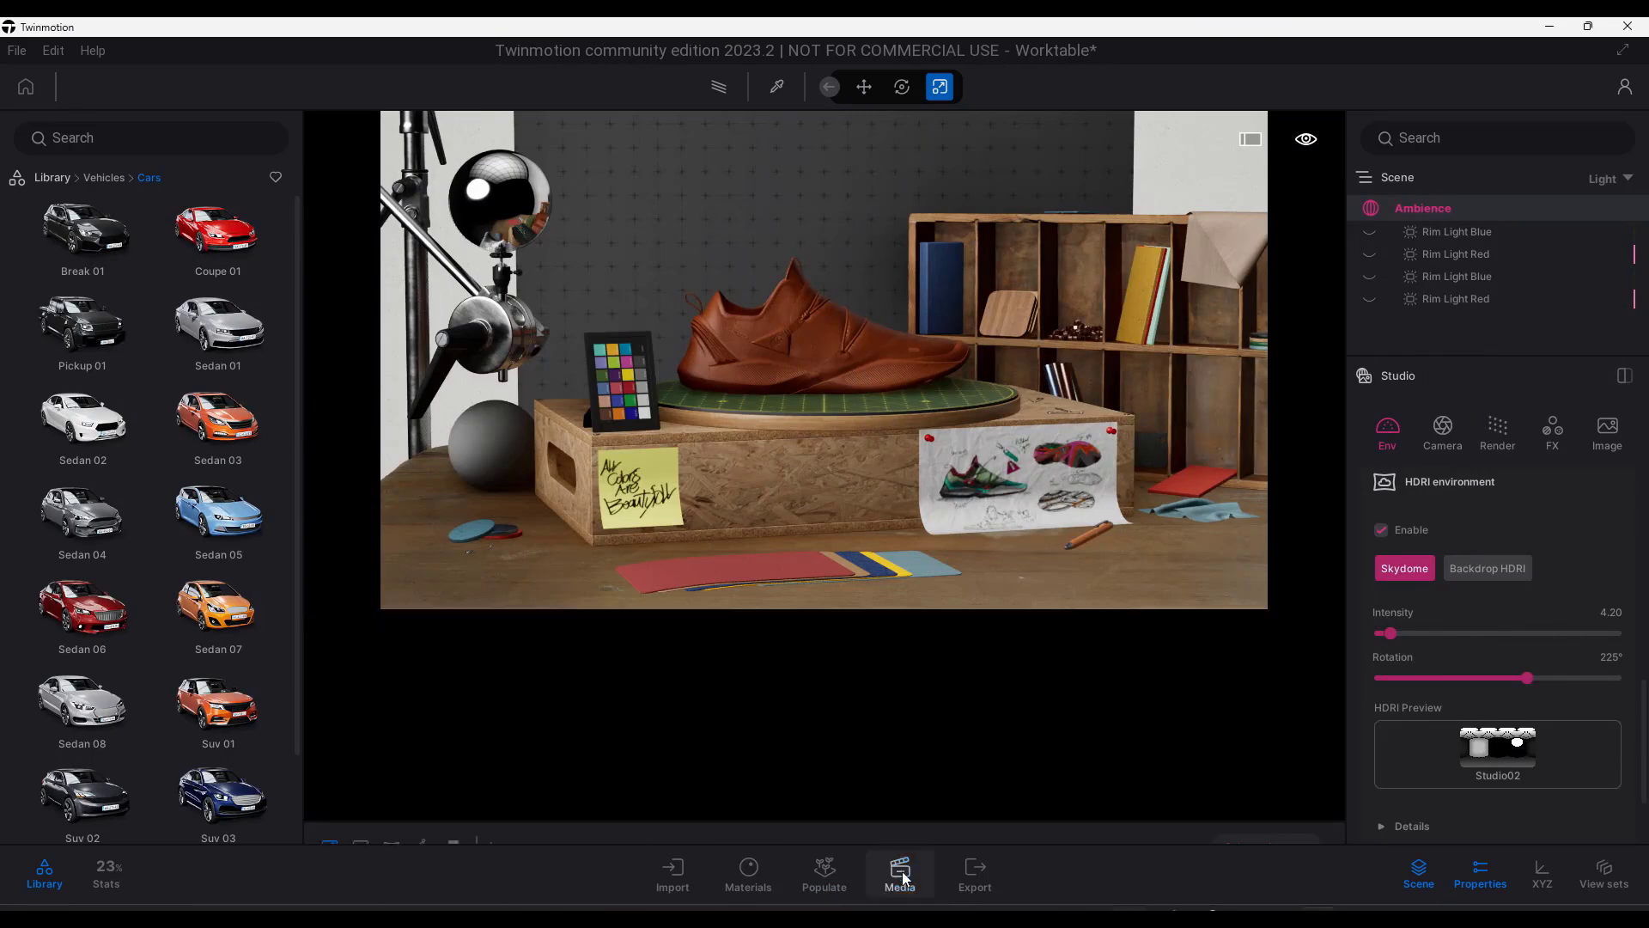
click(904, 876)
mouse_move(424, 749)
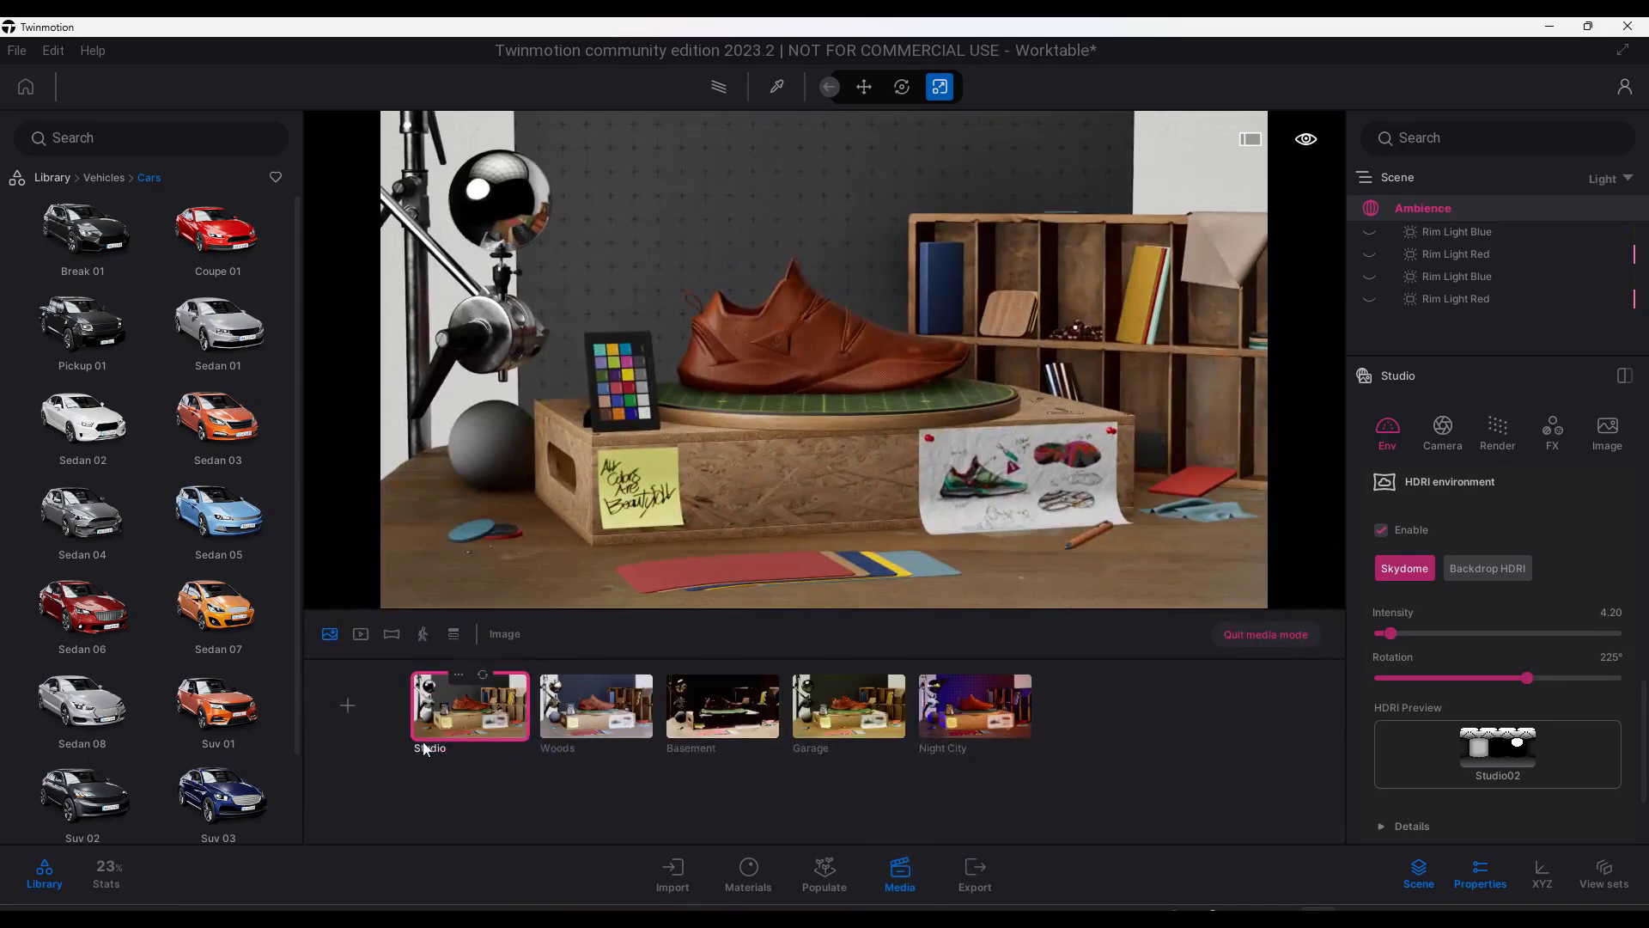
click(601, 713)
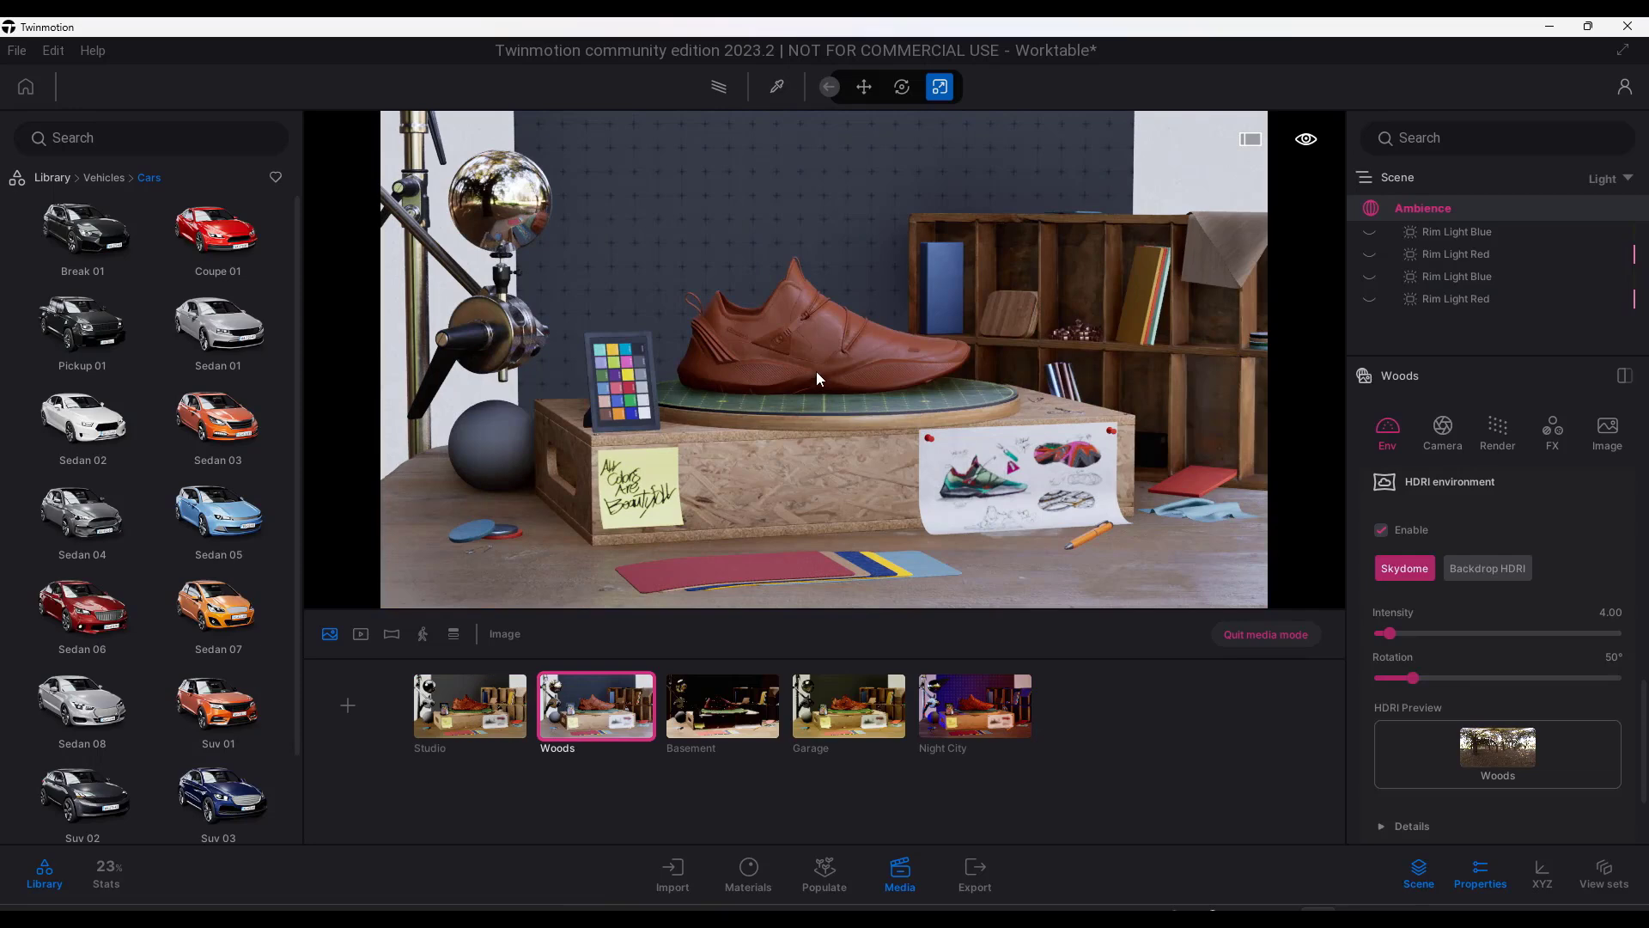
click(585, 678)
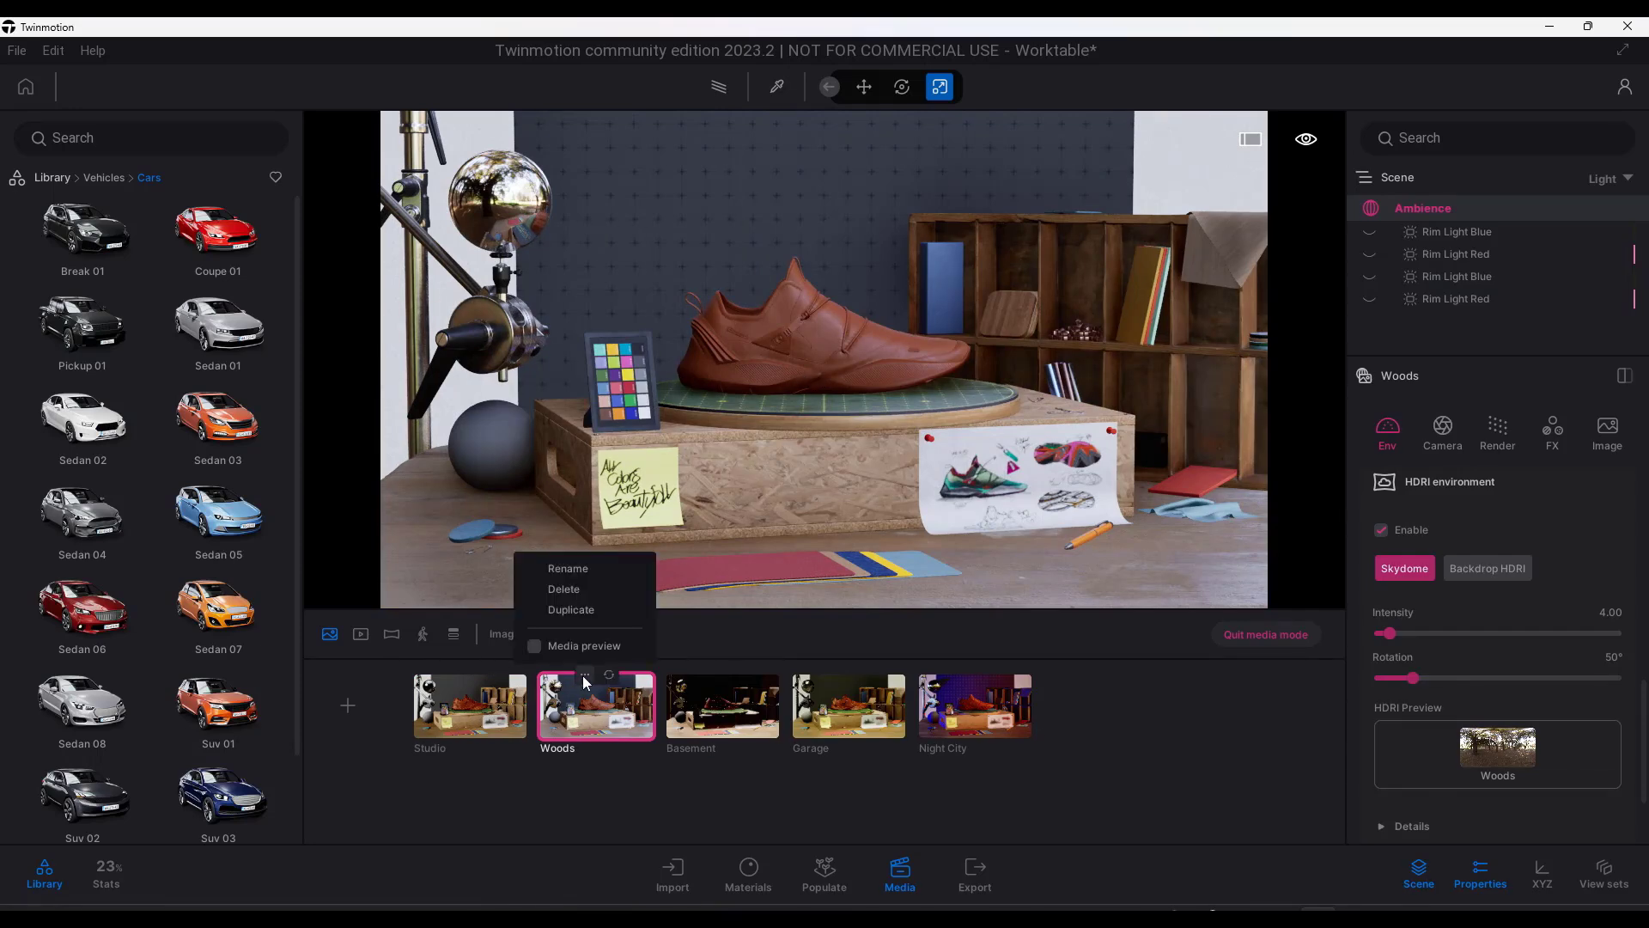
click(584, 643)
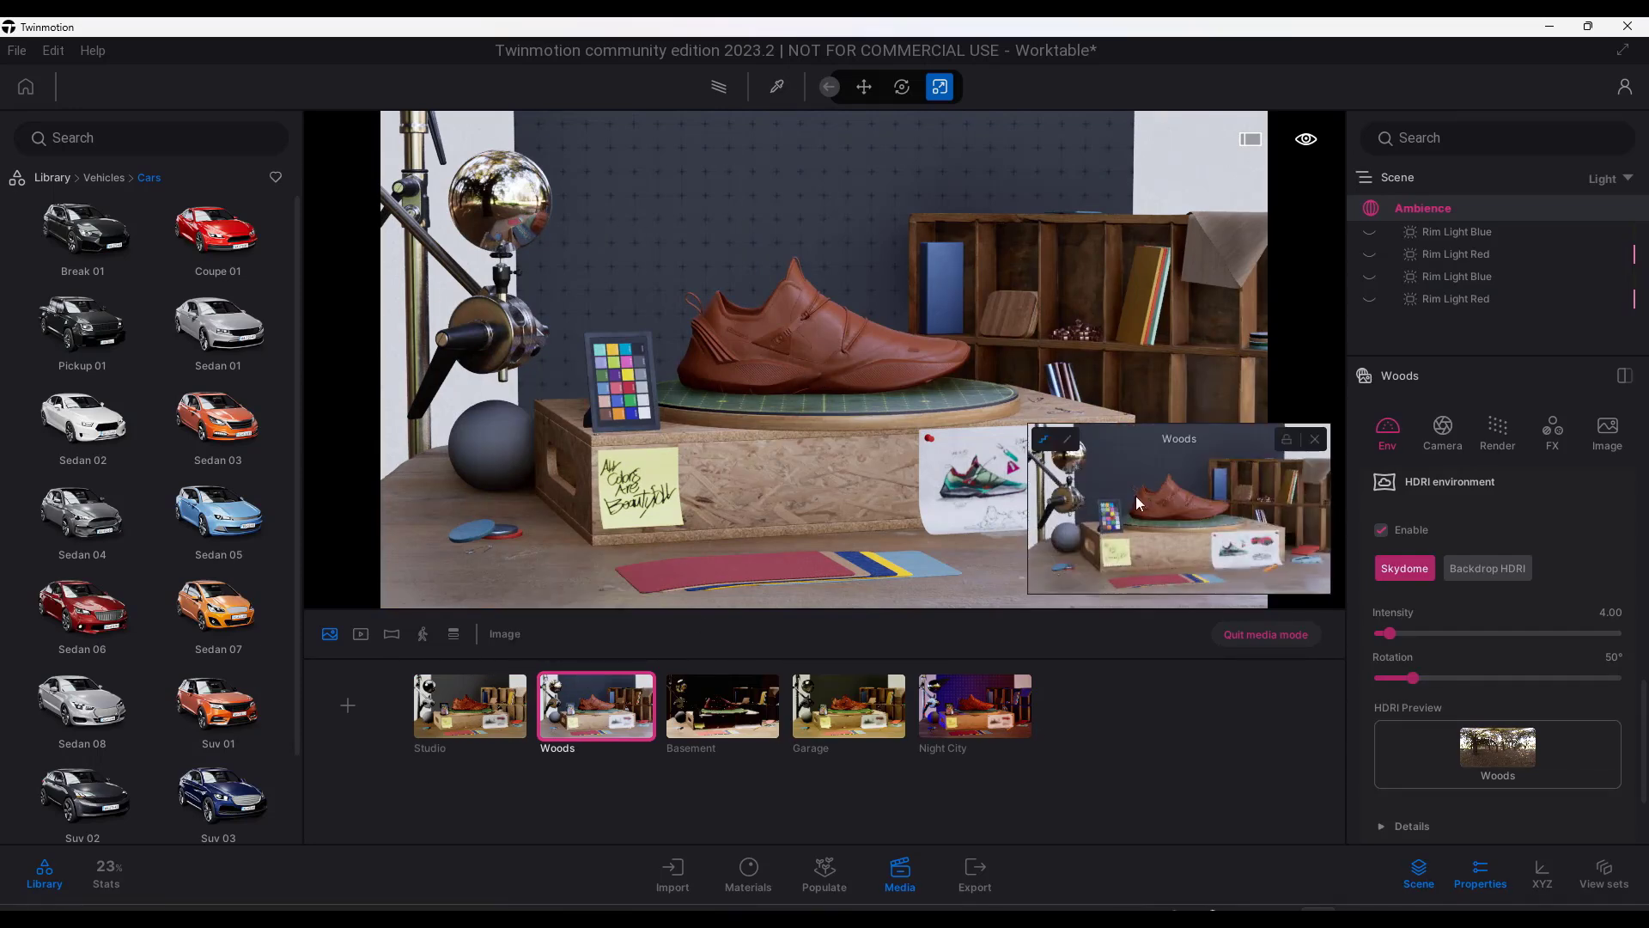
- Examine the shoe up close from both sides while keeping the Woods media preview in view
right_drag(720, 445, 891, 529)
key(w)
mouse_move(1156, 496)
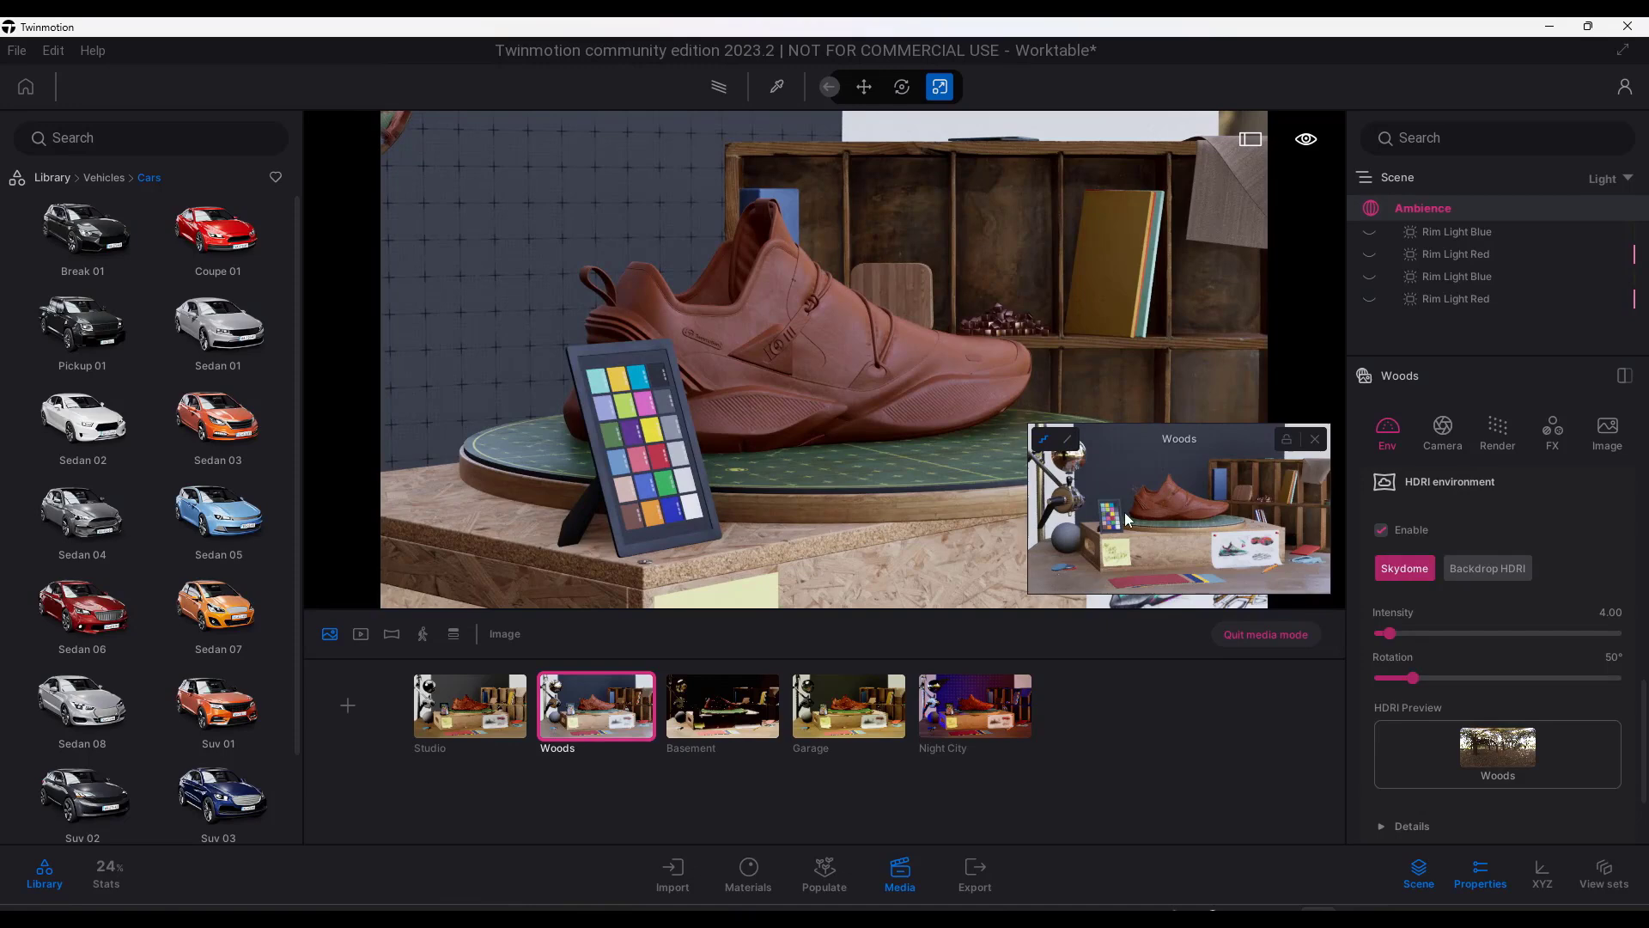
key(w)
mouse_move(726, 390)
right_down()
mouse_move(773, 392)
mouse_move(709, 386)
mouse_move(751, 390)
right_up()
key(a)
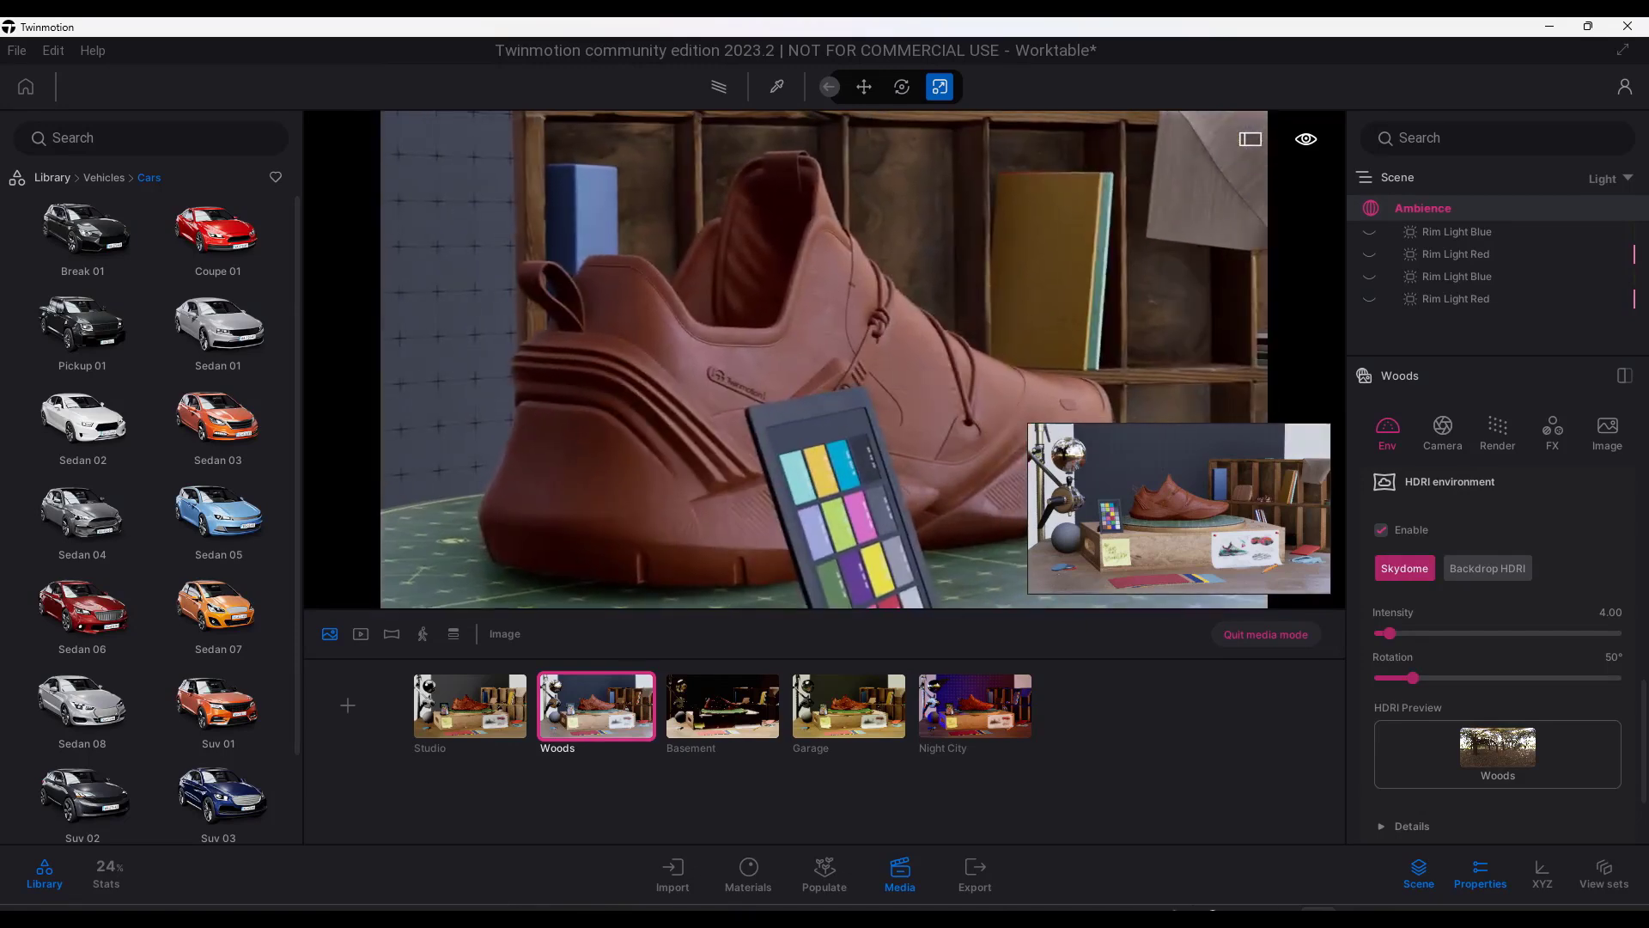
drag(1082, 485, 626, 304)
key(w)
right_drag(626, 304, 1194, 340)
key(w)
key(s)
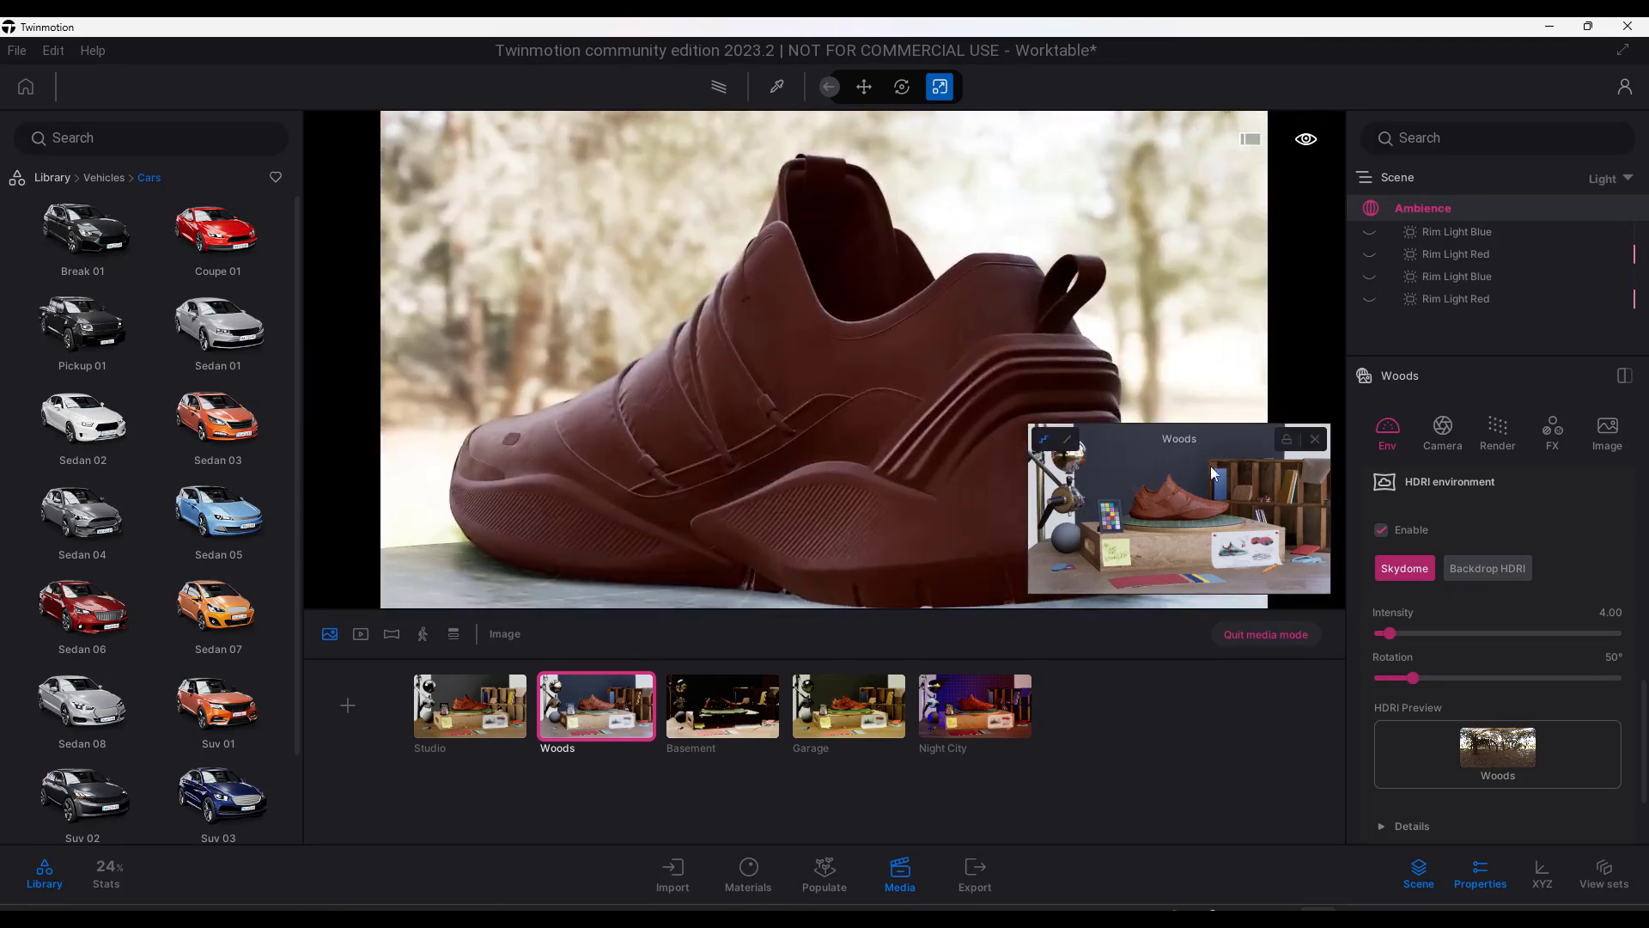
- Disable the Woods image's HDRI environment and show the first Rim Light Blue and Rim Light Red in the scene
click(1381, 529)
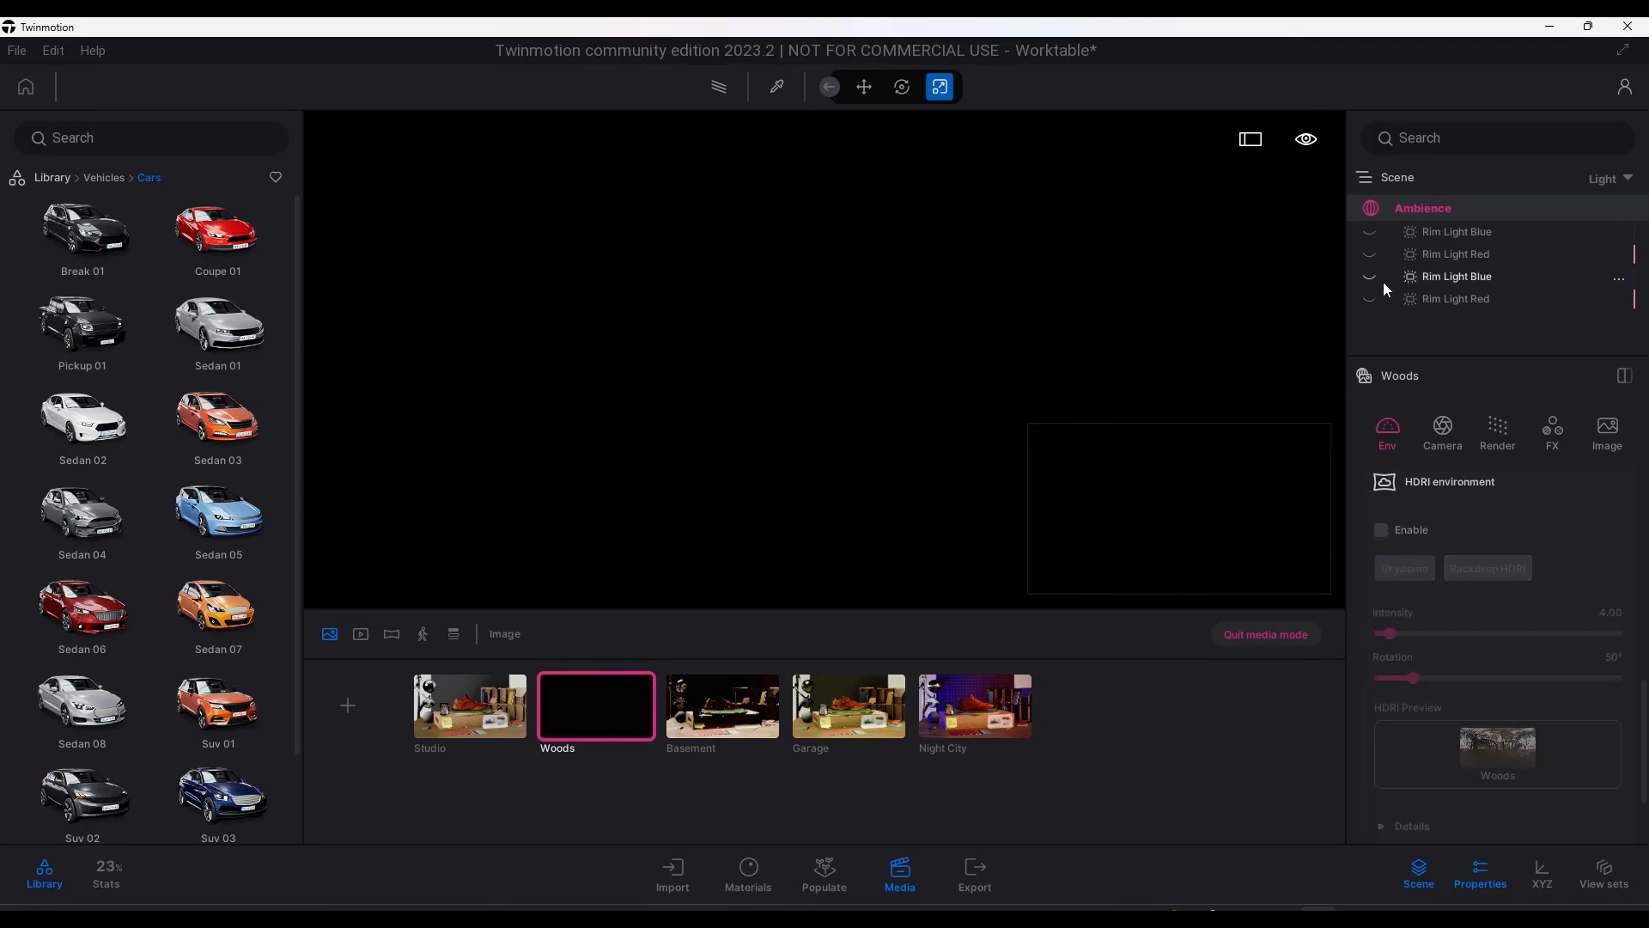
click(1370, 232)
click(1370, 254)
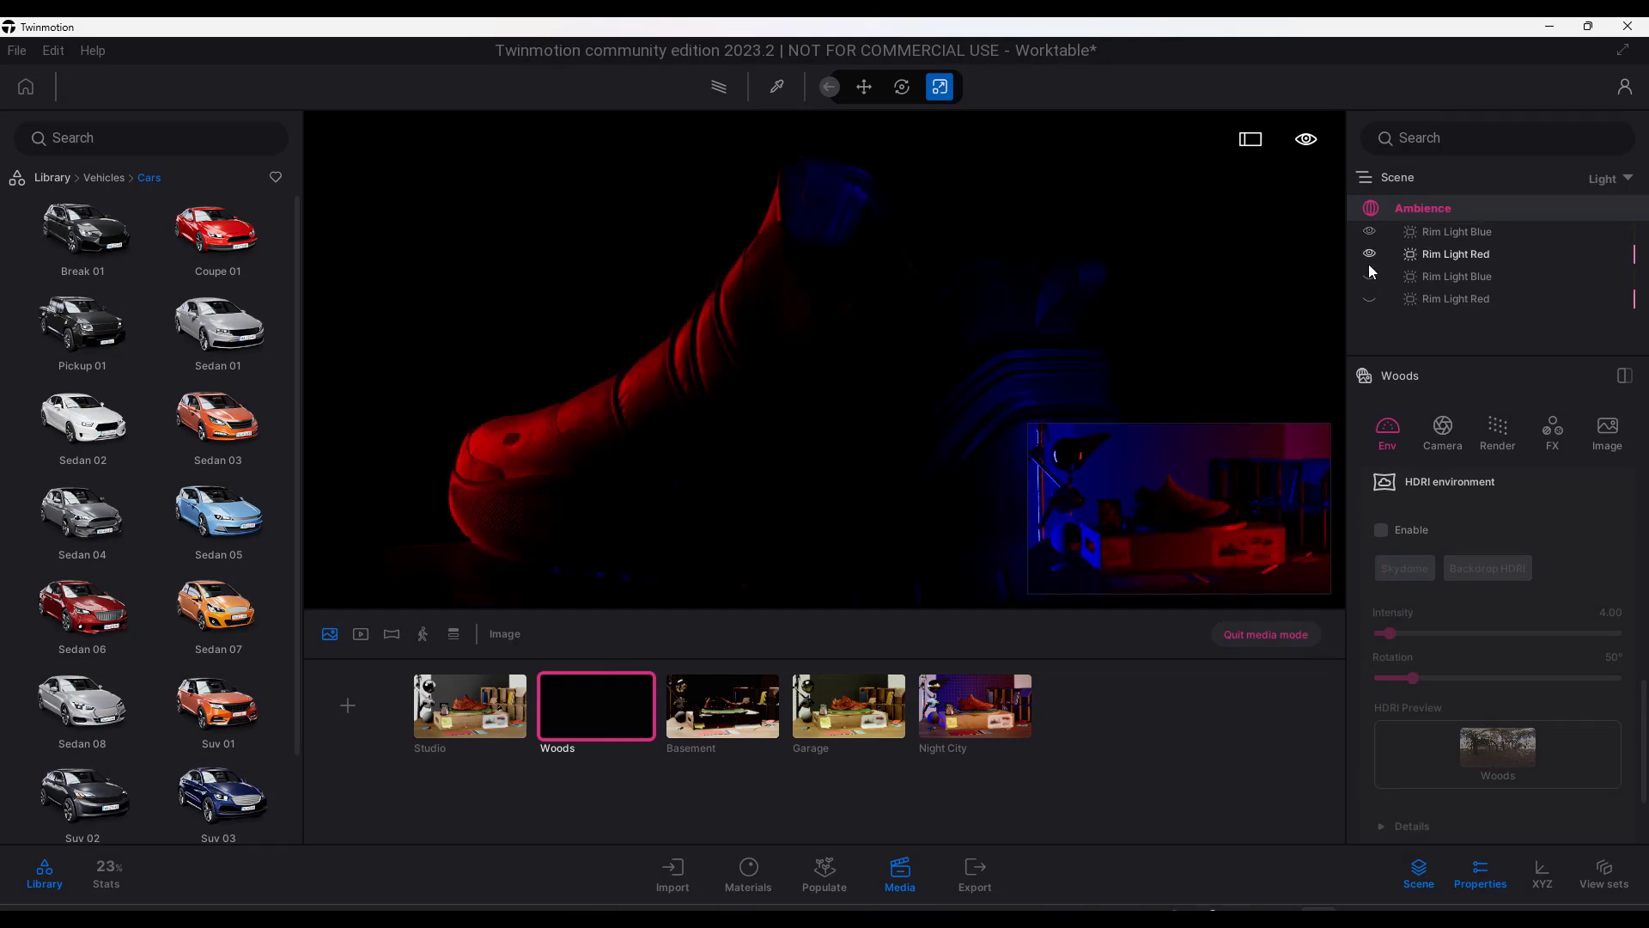
key(s)
right_drag(786, 421, 828, 384)
key(s)
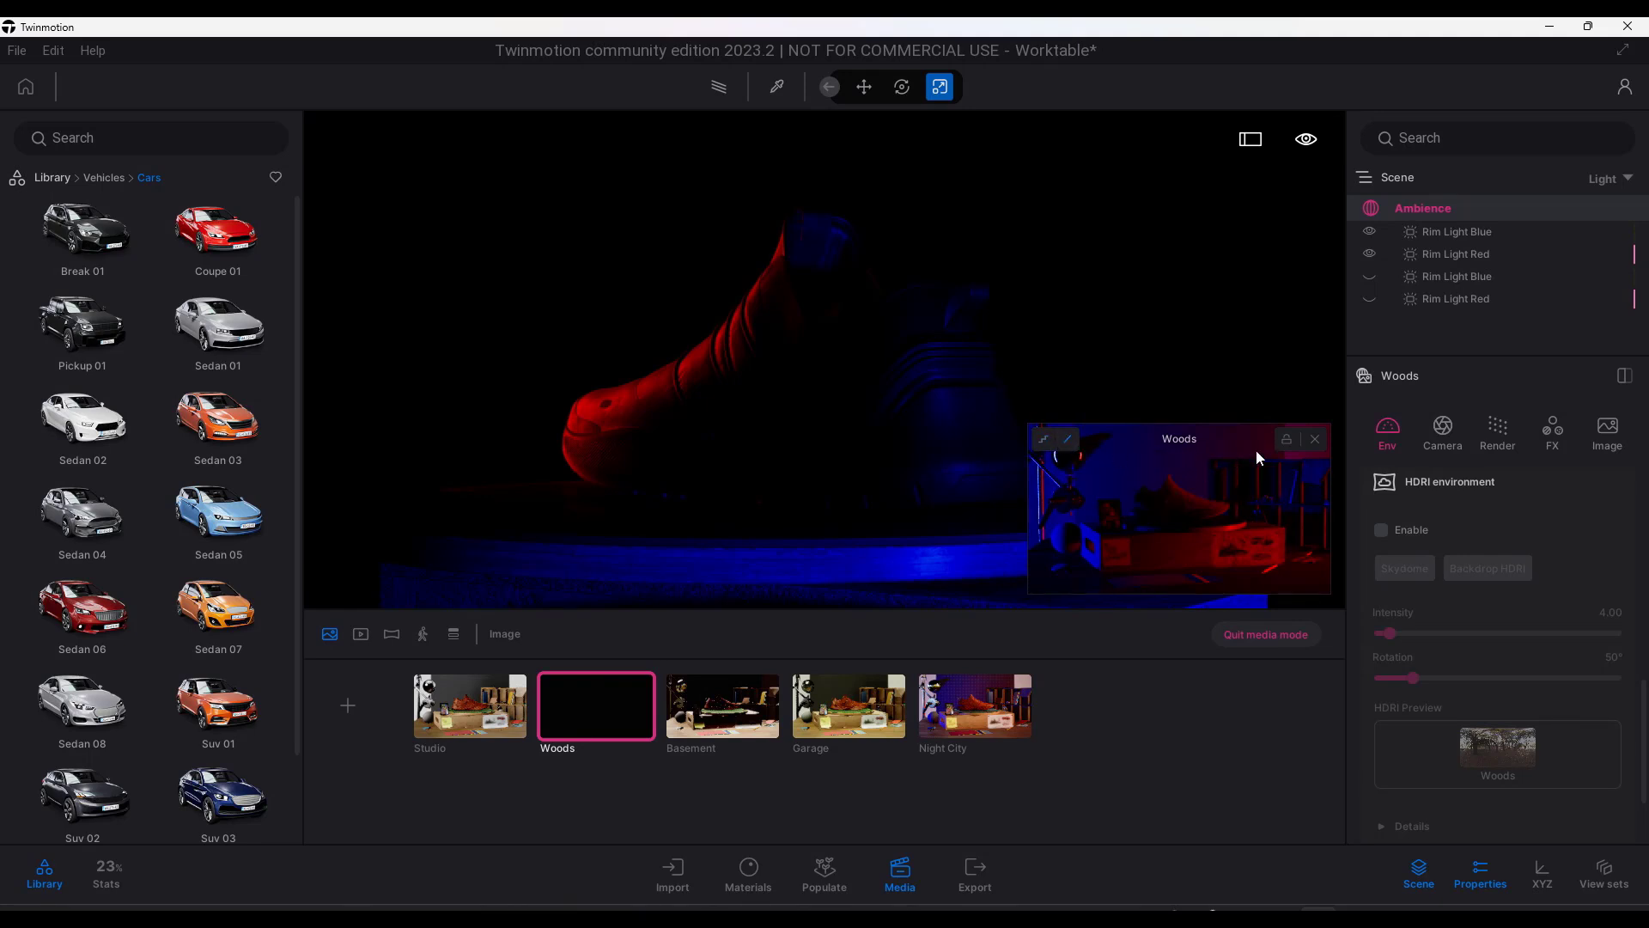
- Undock the Woods media preview into a floating window and move it over the scene list
click(1286, 440)
drag(775, 270, 1286, 102)
- Turn the Basement image's media preview off and on again to bring it back docked in the viewport
click(713, 678)
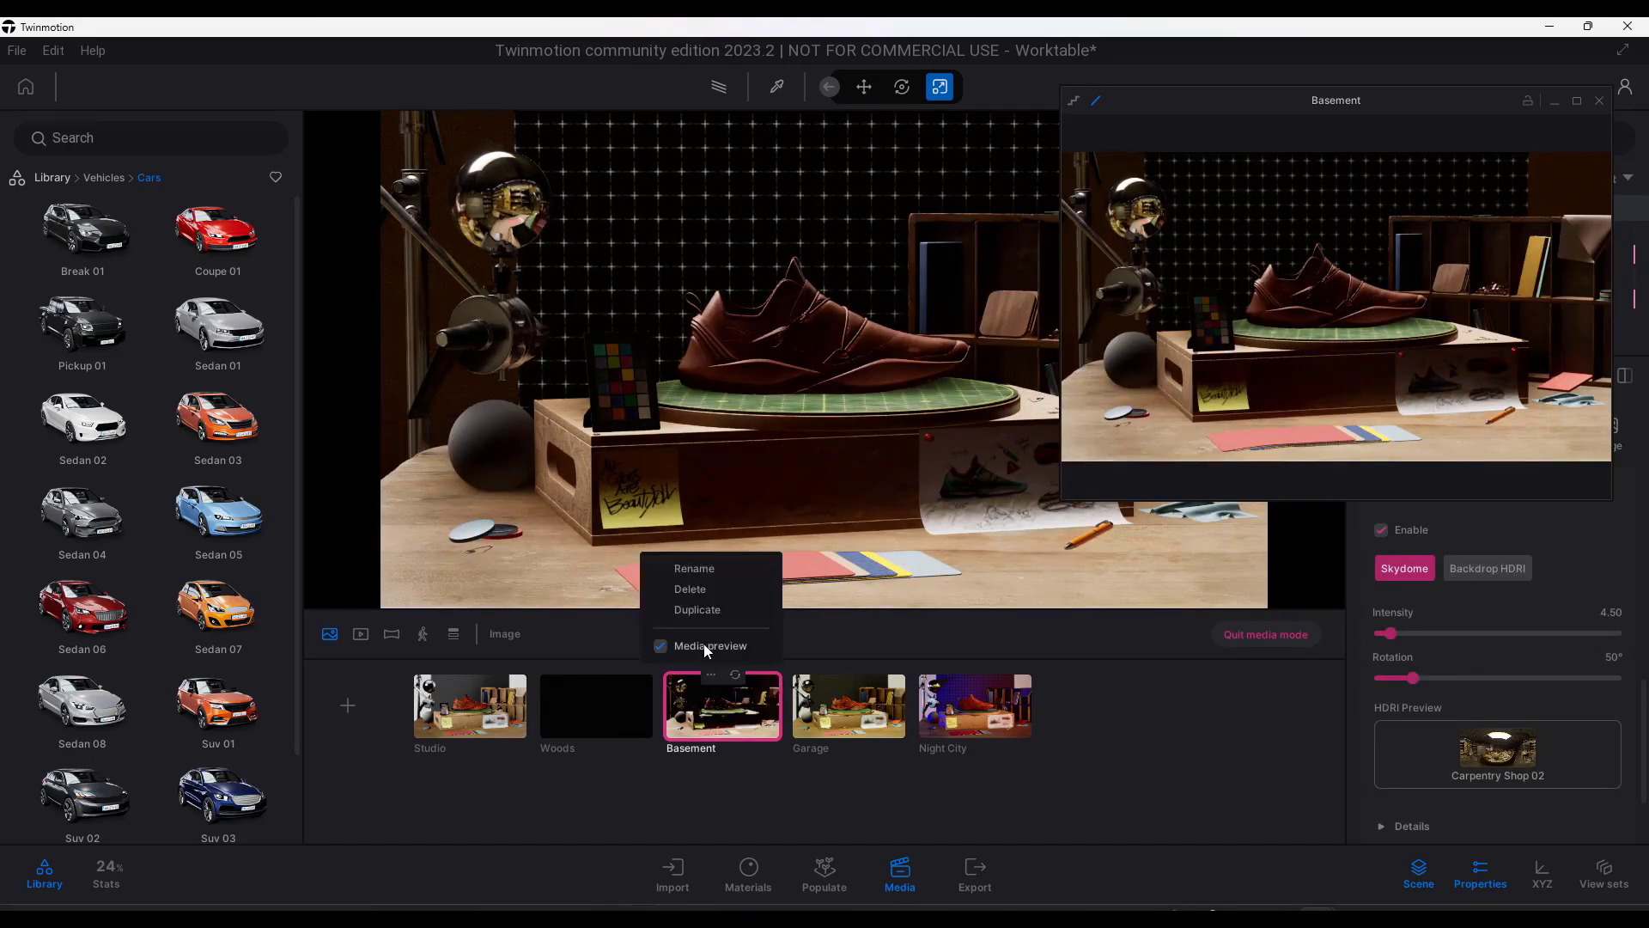
click(706, 647)
click(711, 675)
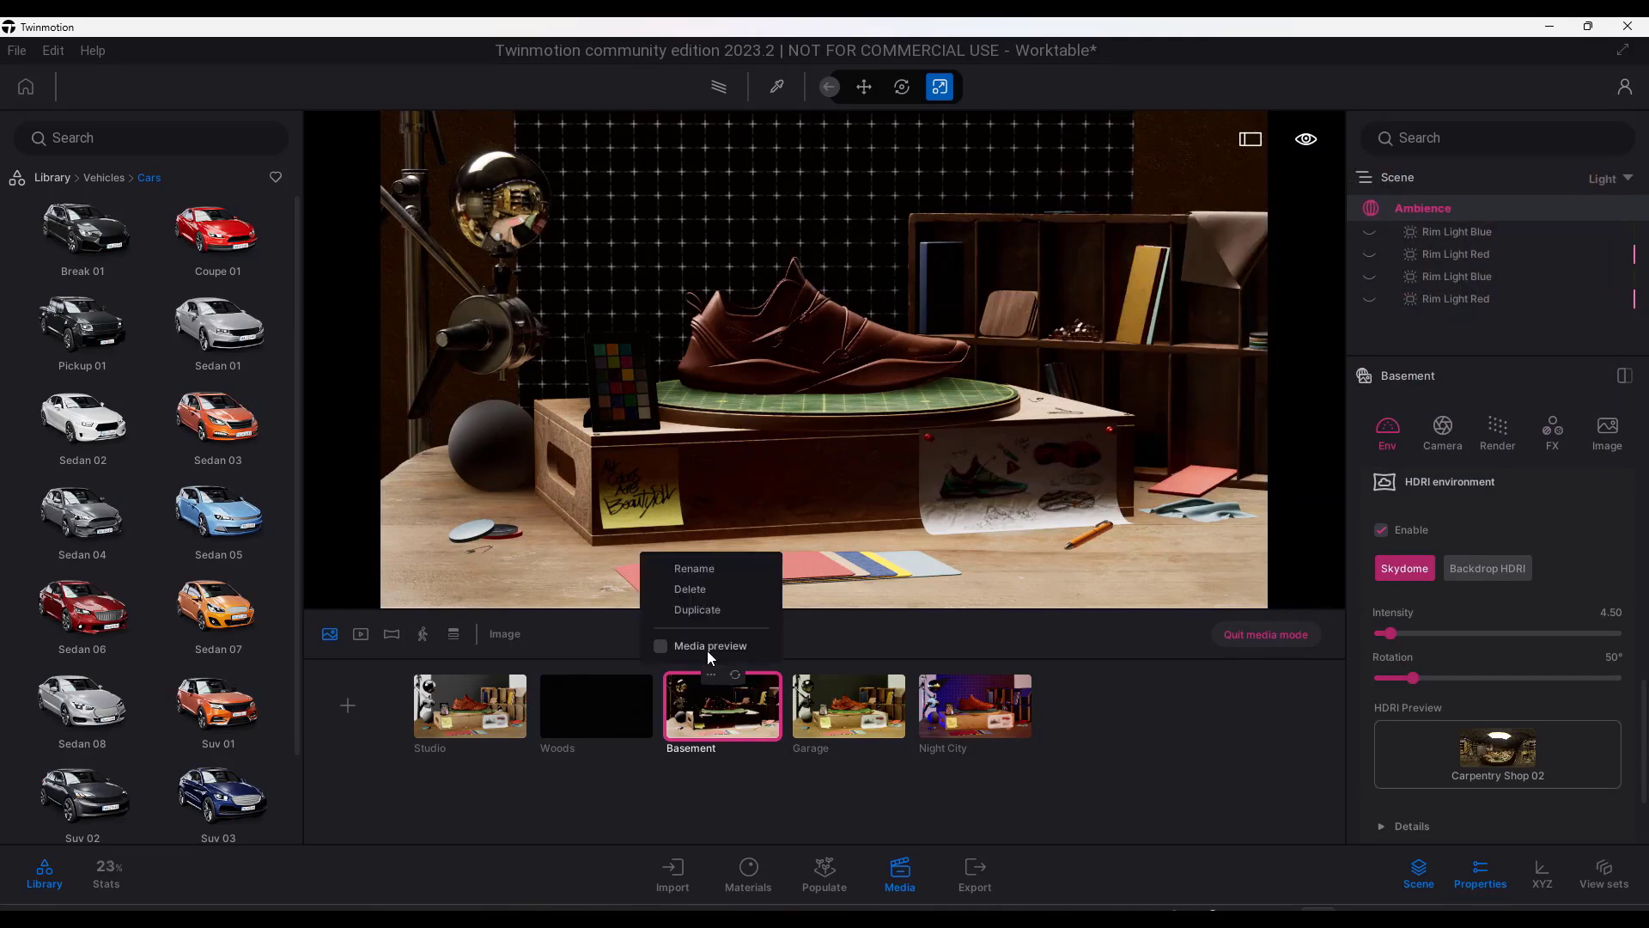
click(706, 648)
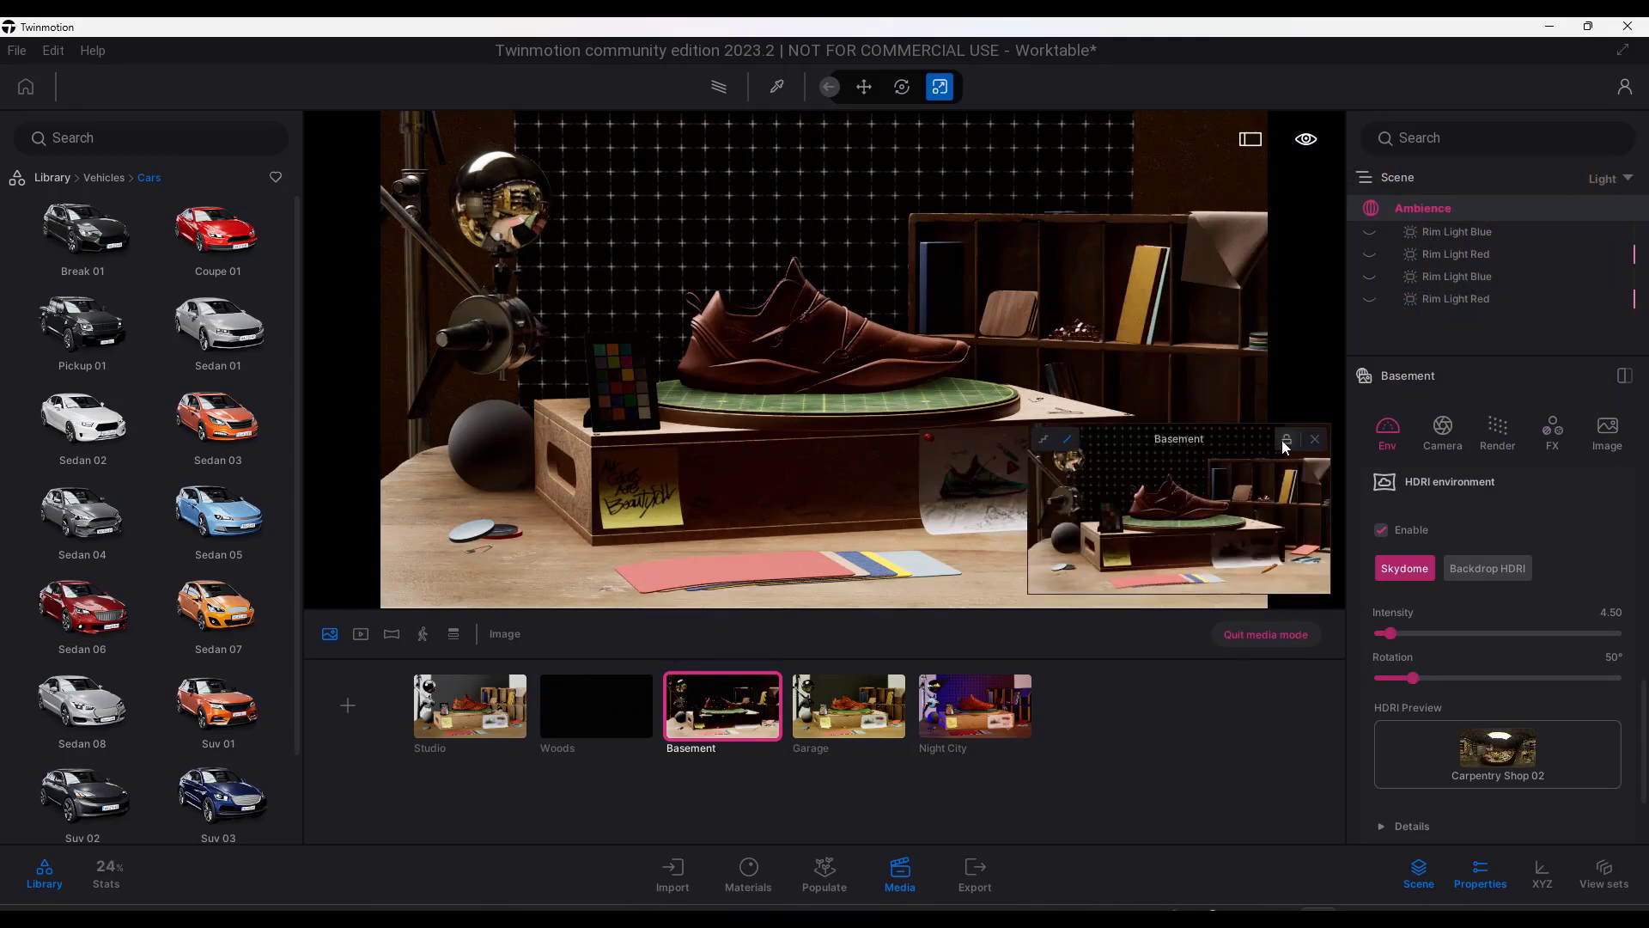
- Try moving the shoe along the turntable with the Basement preview open, and undo the move
right_drag(631, 440, 687, 427)
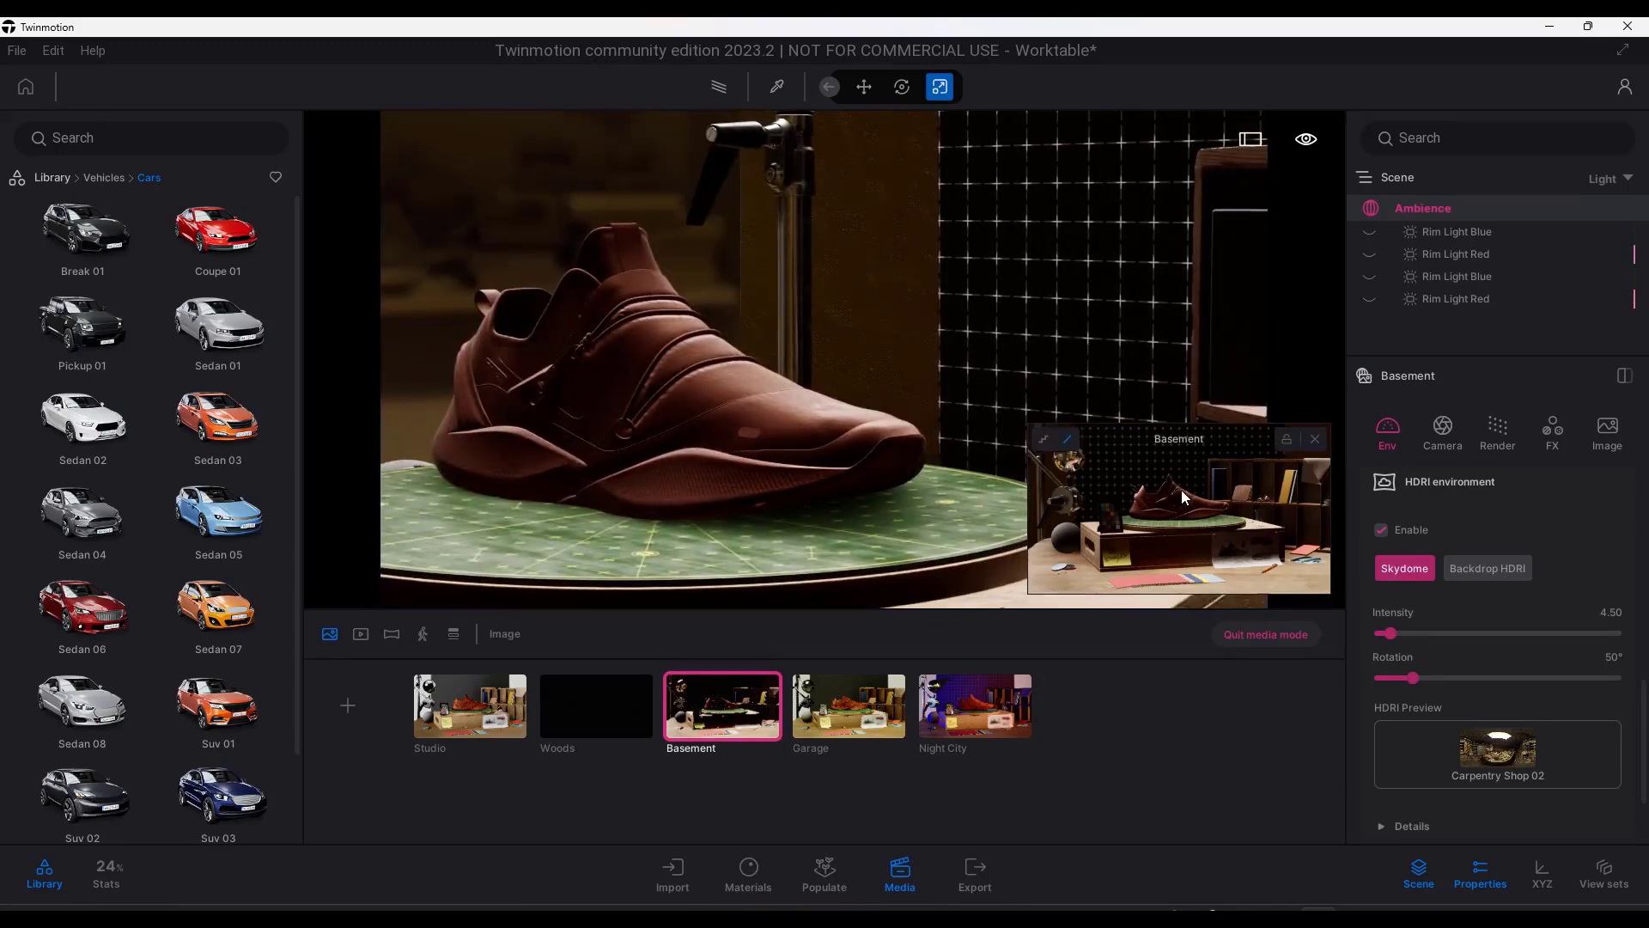
mouse_move(1182, 513)
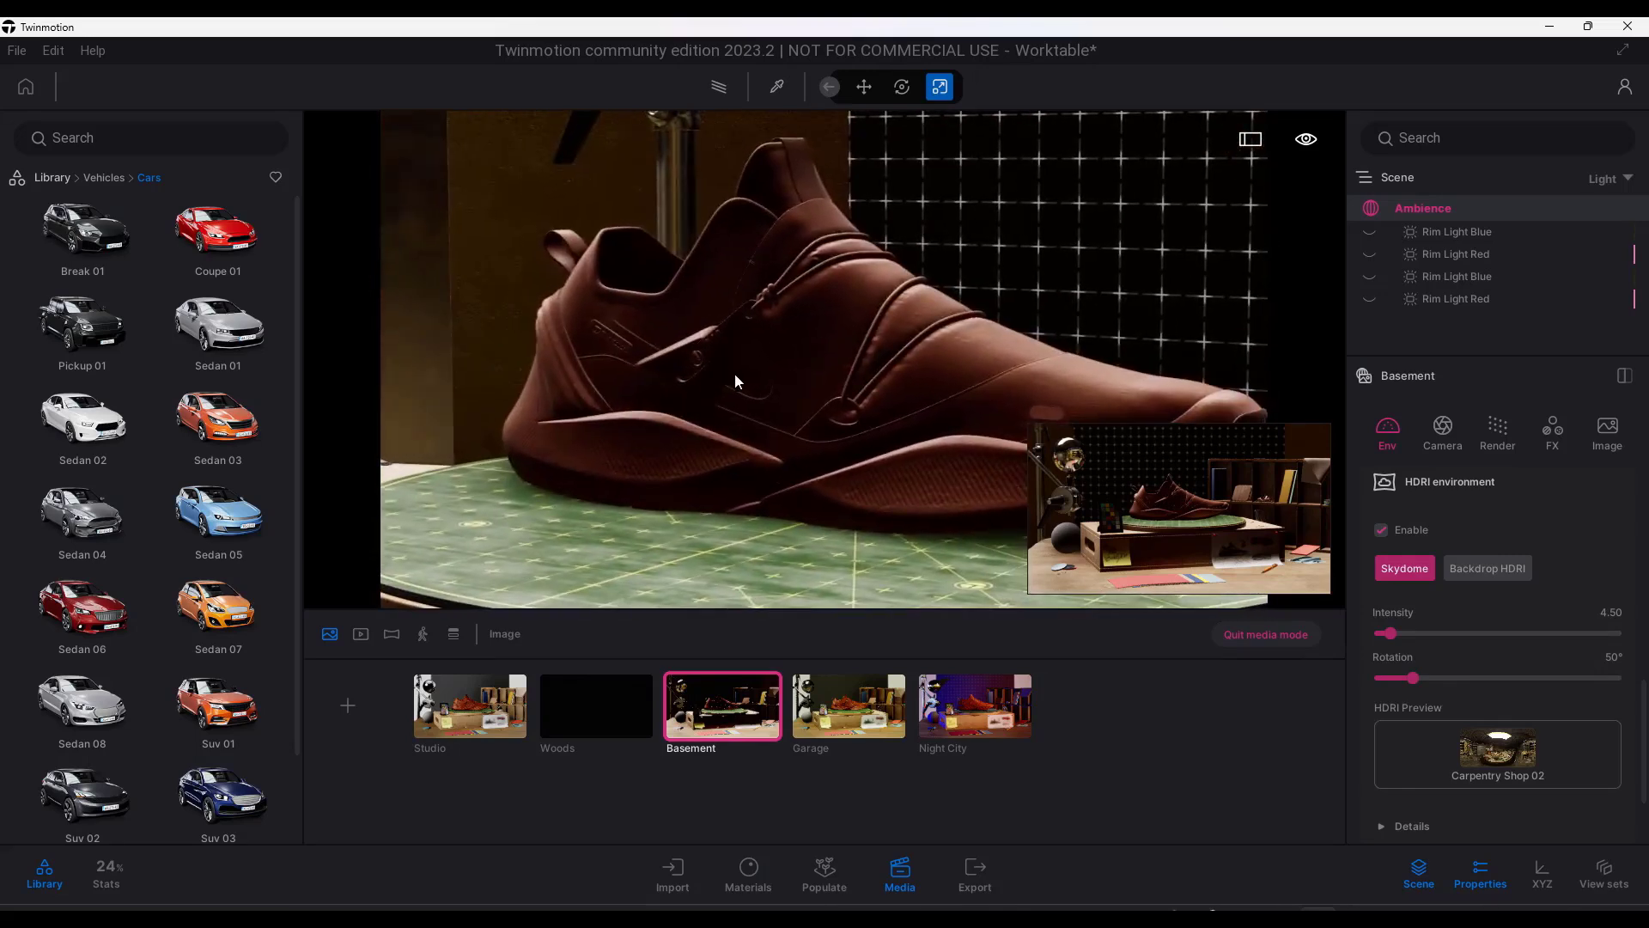
click(770, 392)
drag(858, 508, 684, 509)
key(ctrl+z)
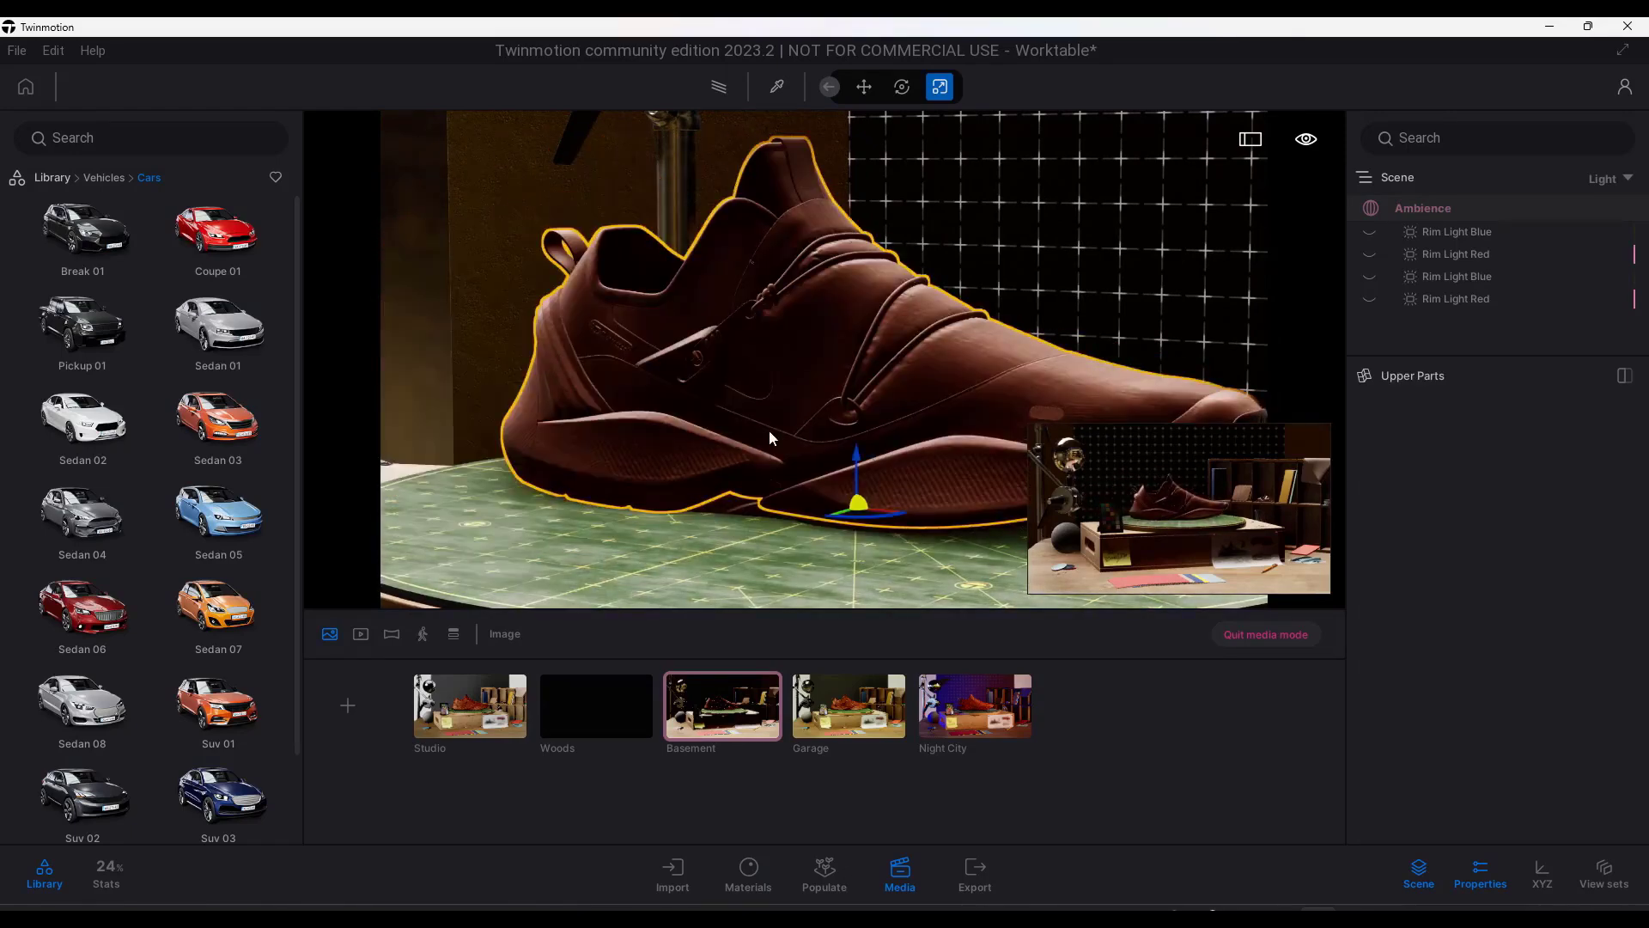
right_drag(770, 430, 1200, 496)
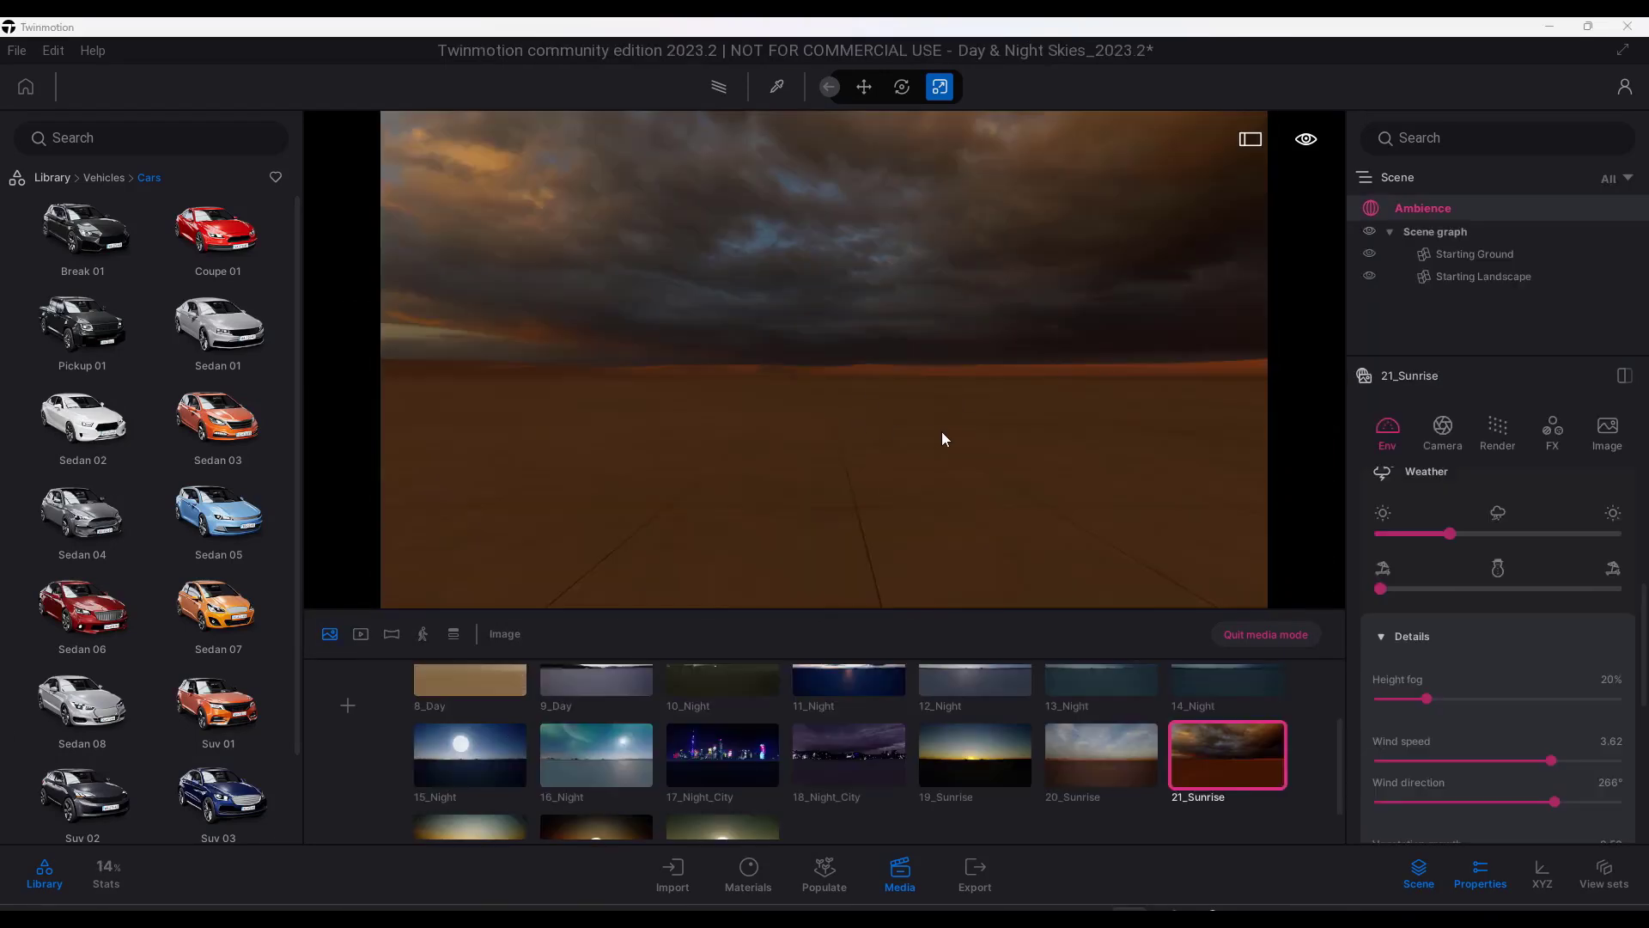
- Set the weather of the 21_Sunrise image to rain in the Day & Night Skies scene
right_drag(942, 432, 959, 435)
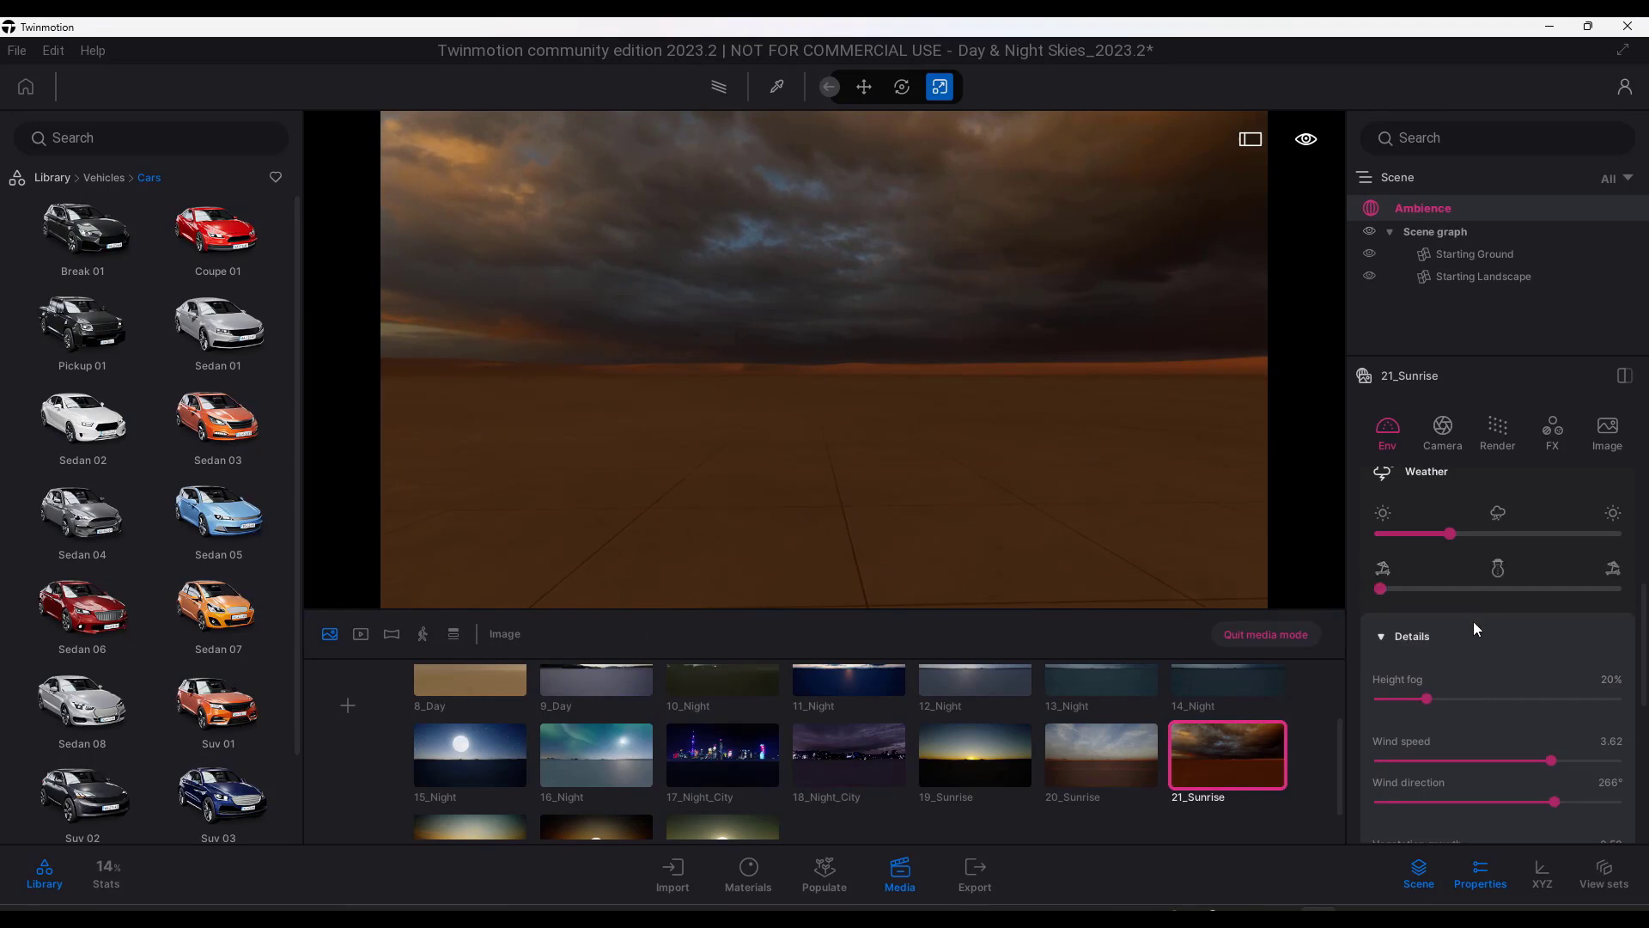
drag(1450, 533, 1496, 534)
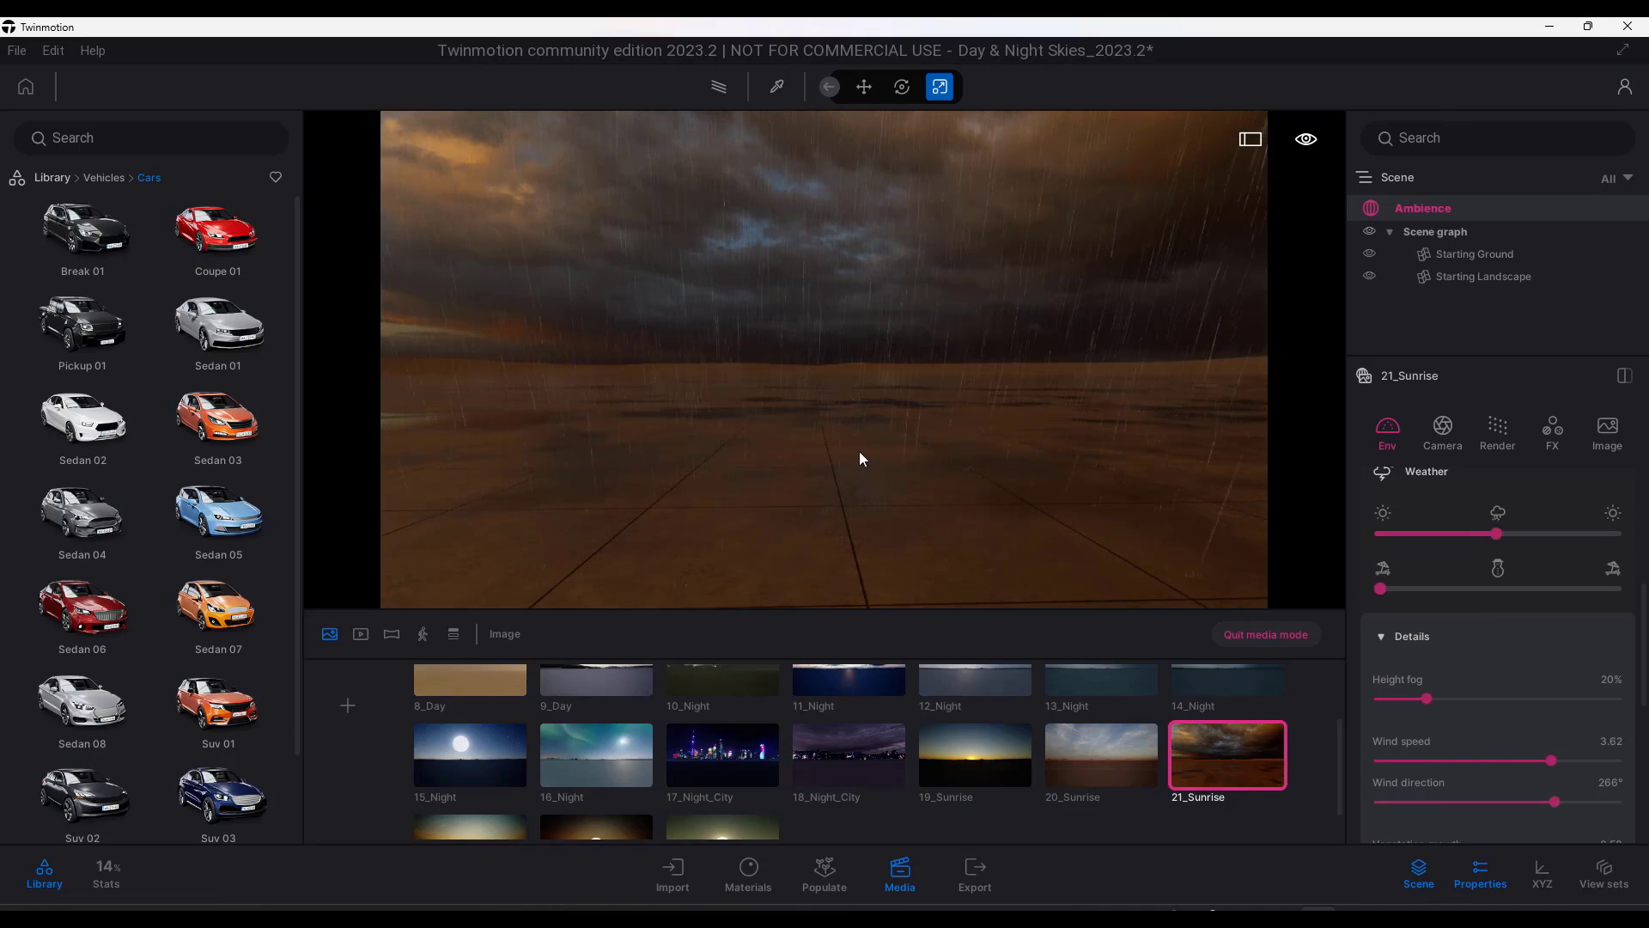
mouse_move(860, 453)
right_down()
mouse_move(856, 602)
mouse_move(865, 462)
right_up()
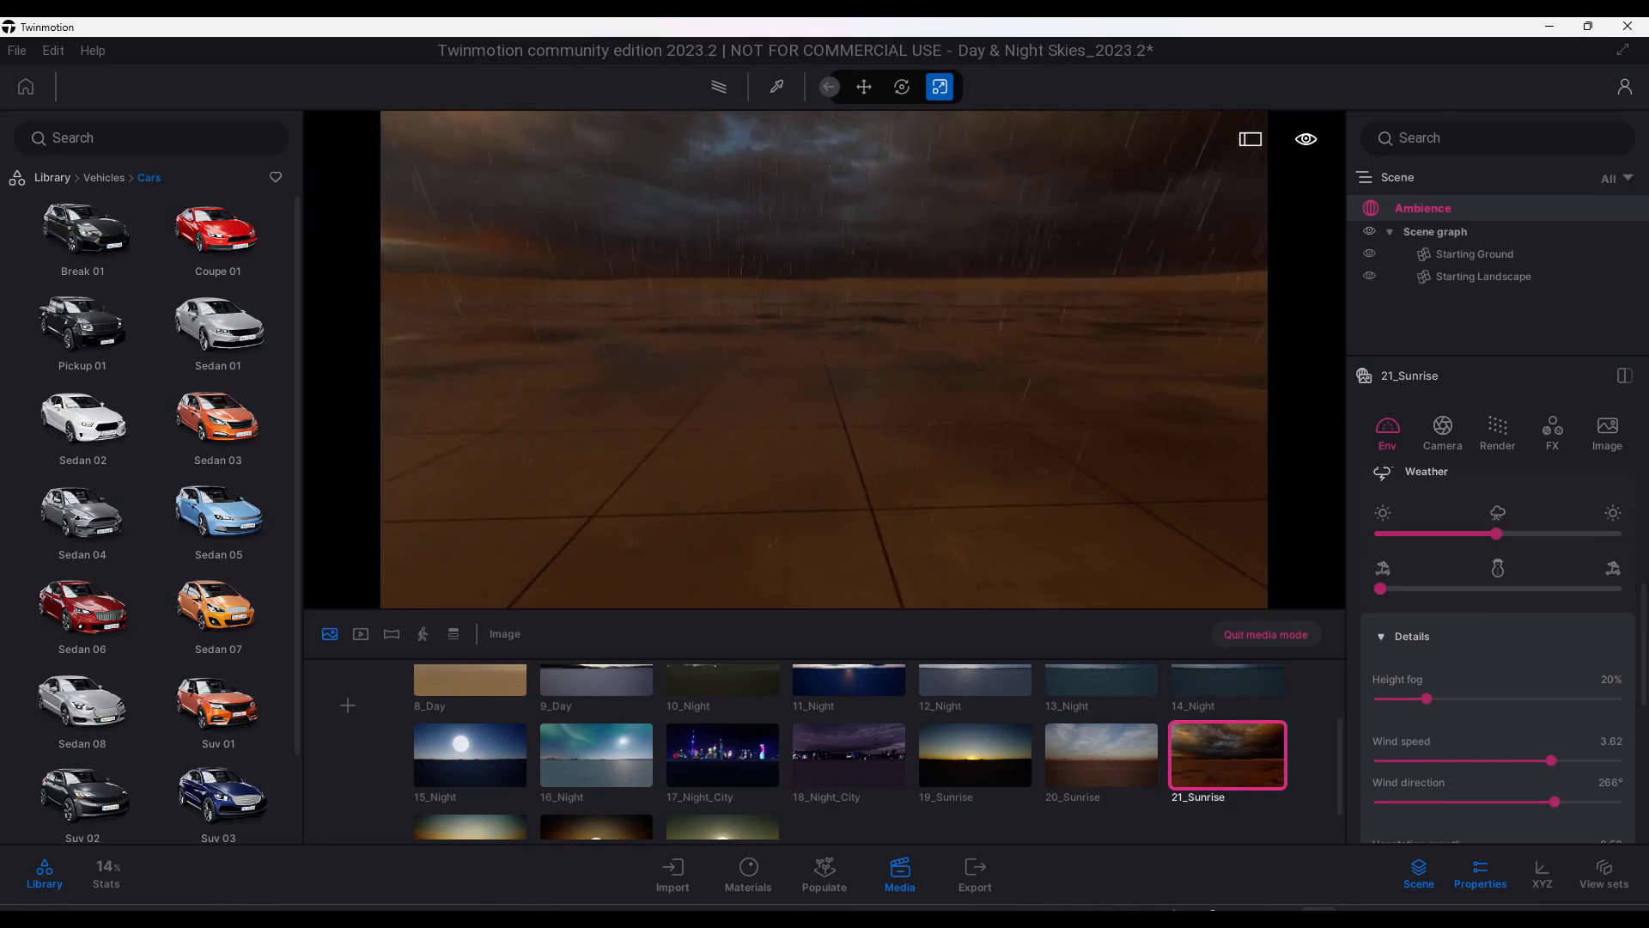
drag(860, 465, 861, 450)
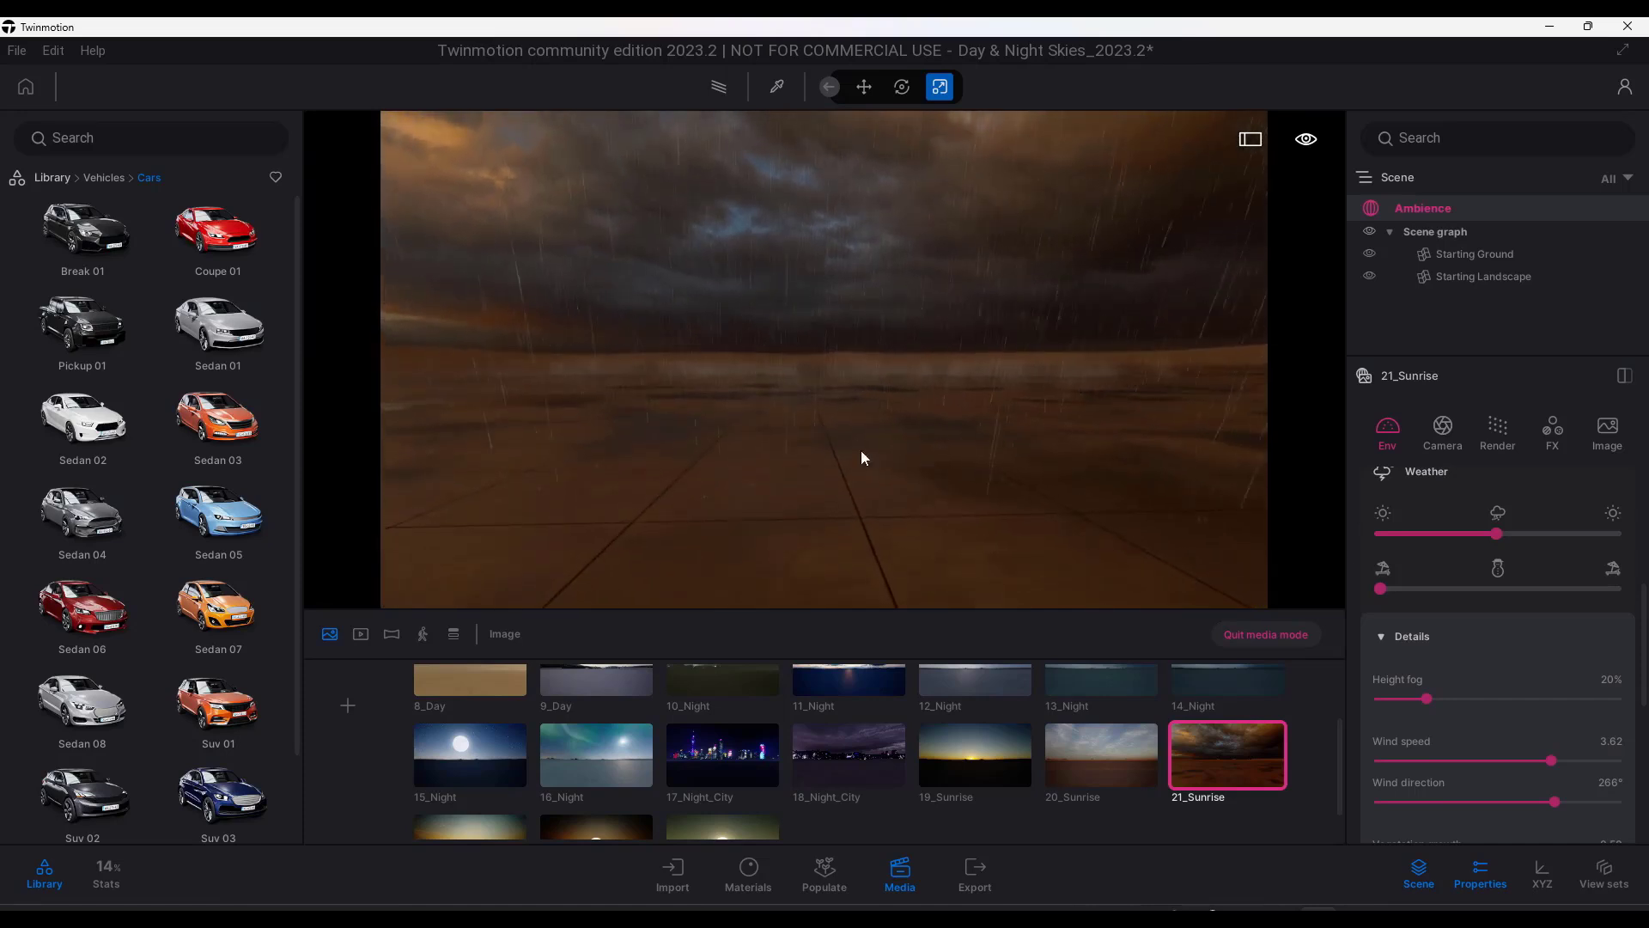
- Set the 21_Sunrise wind speed to 5.00 and the wind direction to 138°
drag(1553, 760, 1579, 757)
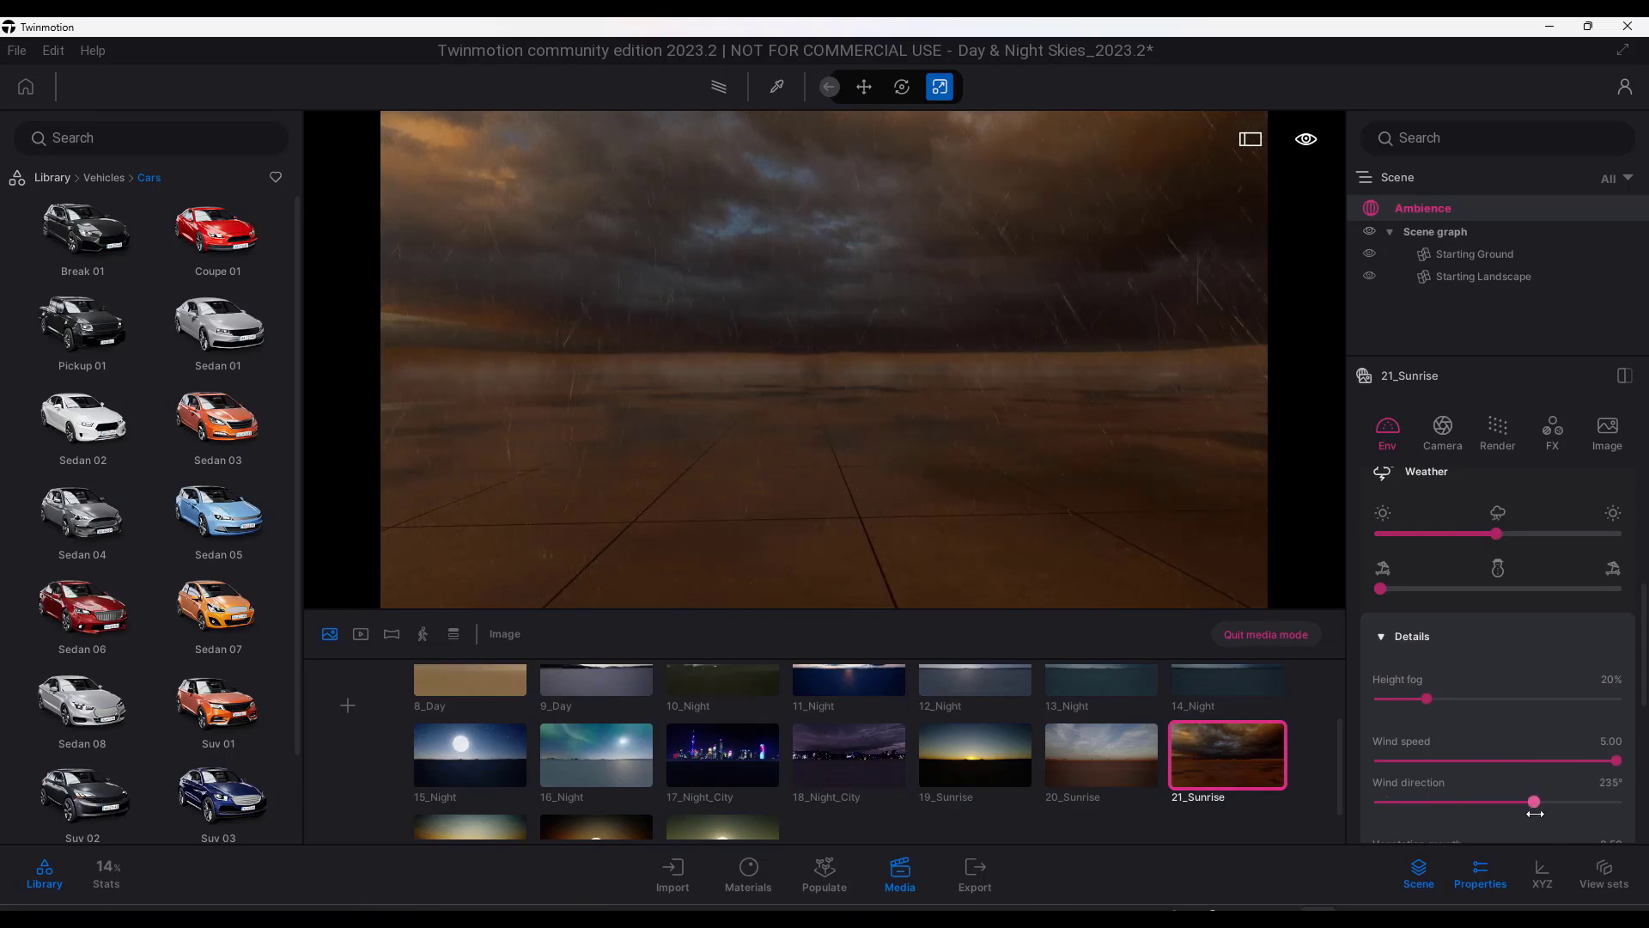
drag(1570, 814, 1444, 817)
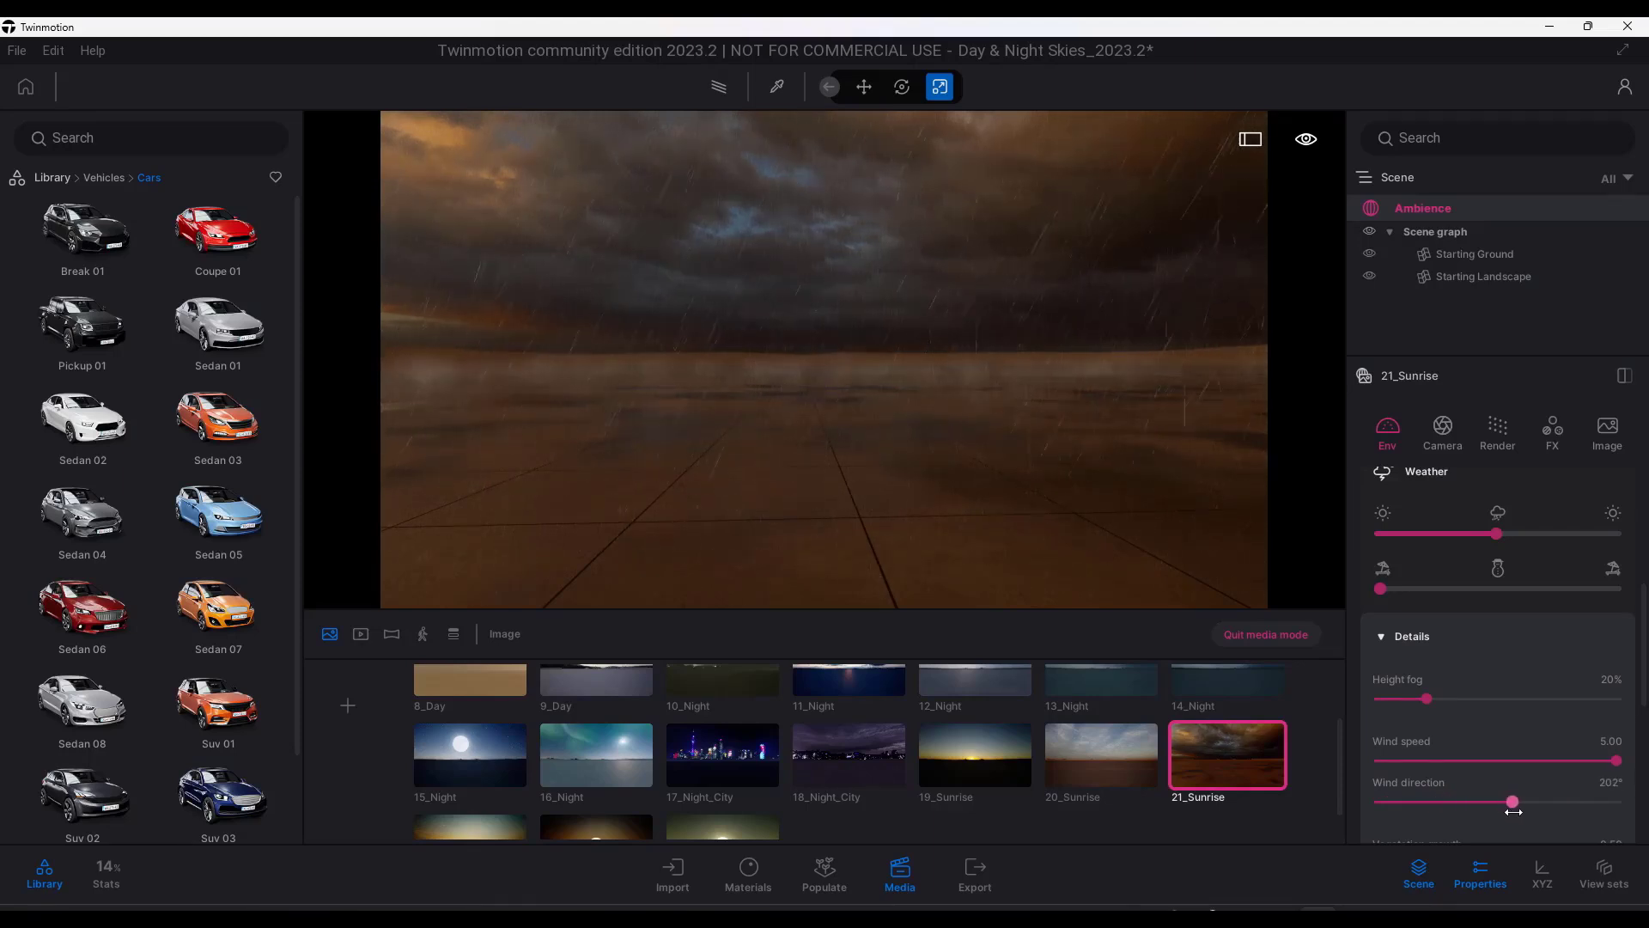
- Try the precipitation brightness boost at 0.66 and 0.96, and set it to 0.45
scroll(1498, 744, down, 5)
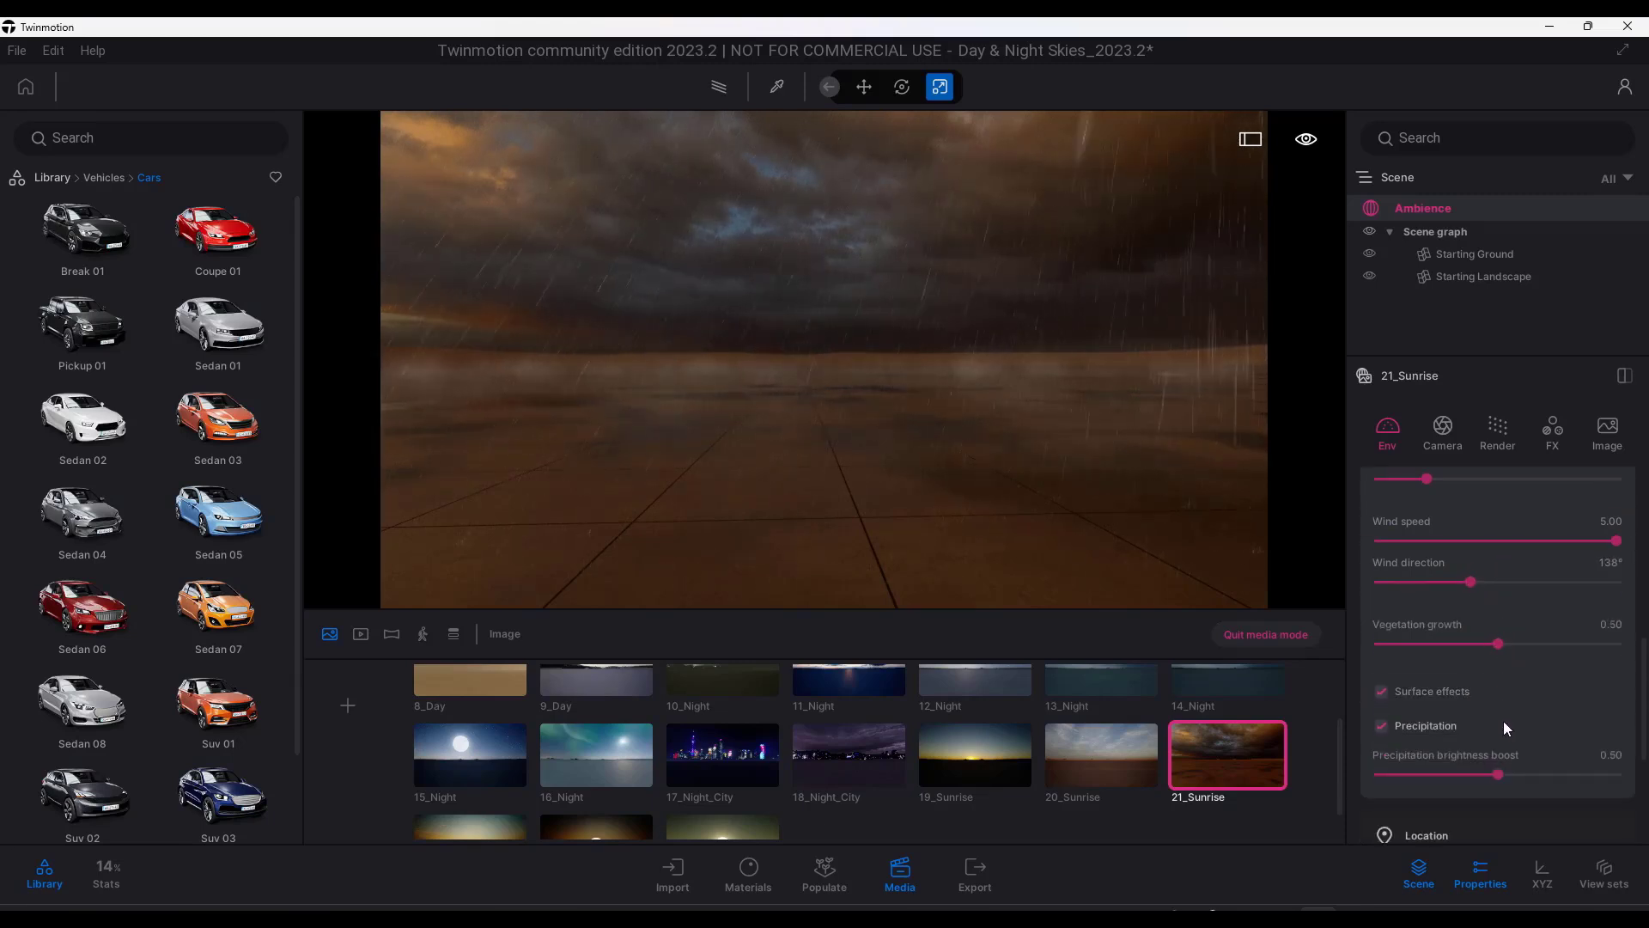
drag(1497, 778, 1530, 784)
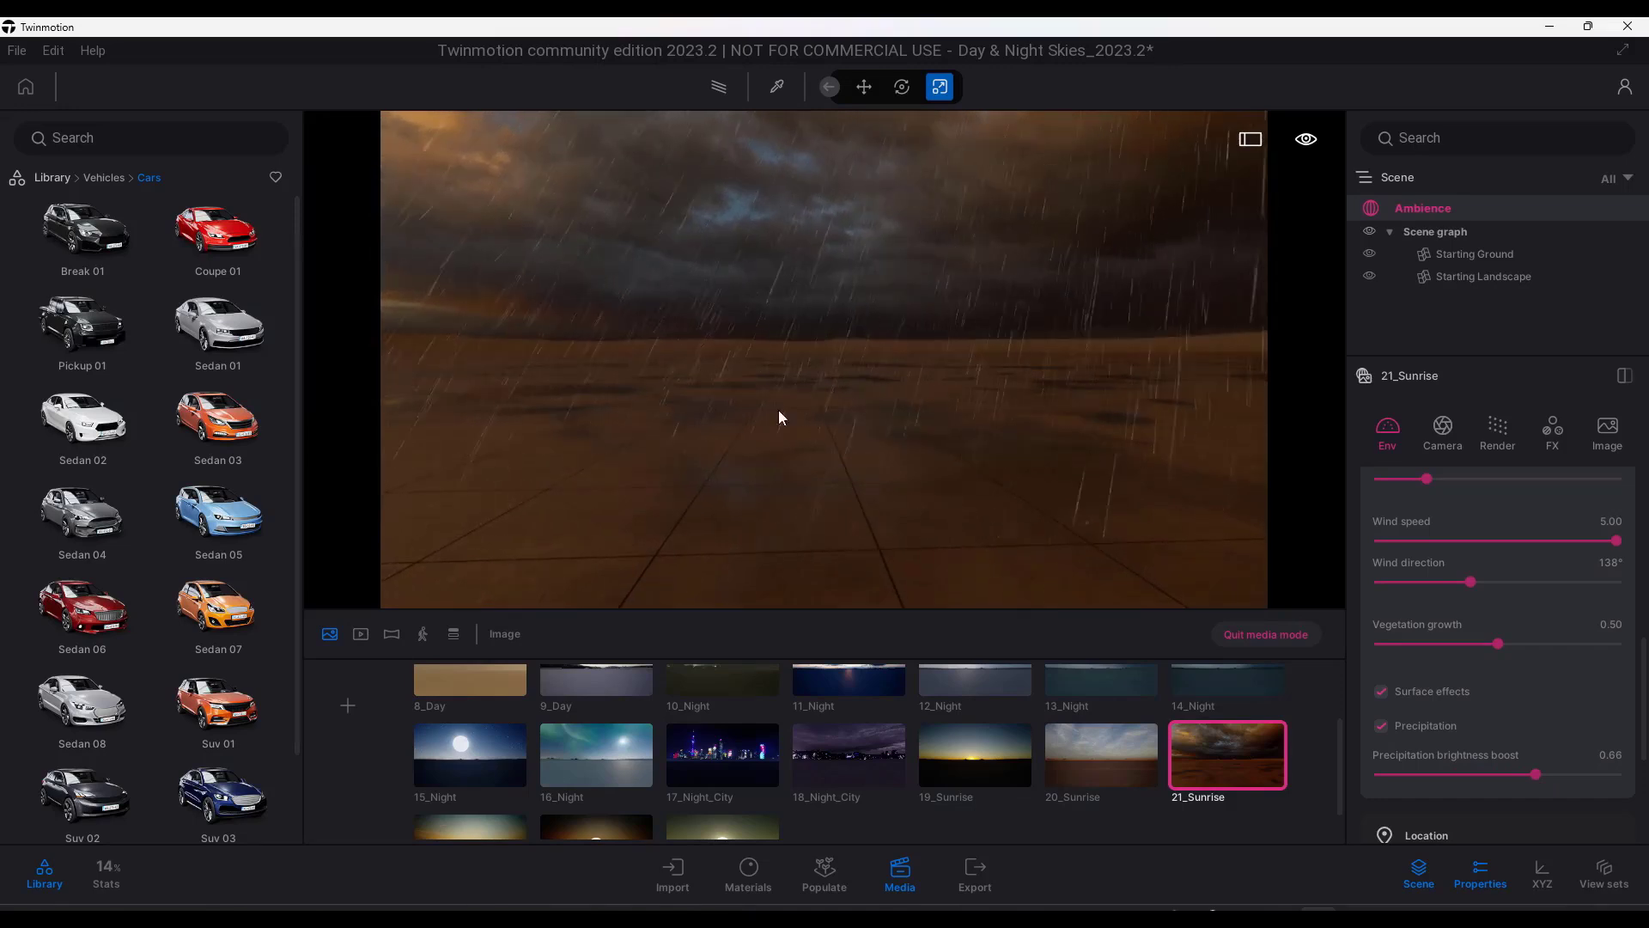
drag(1534, 776, 1608, 776)
scroll(1528, 680, up, 2)
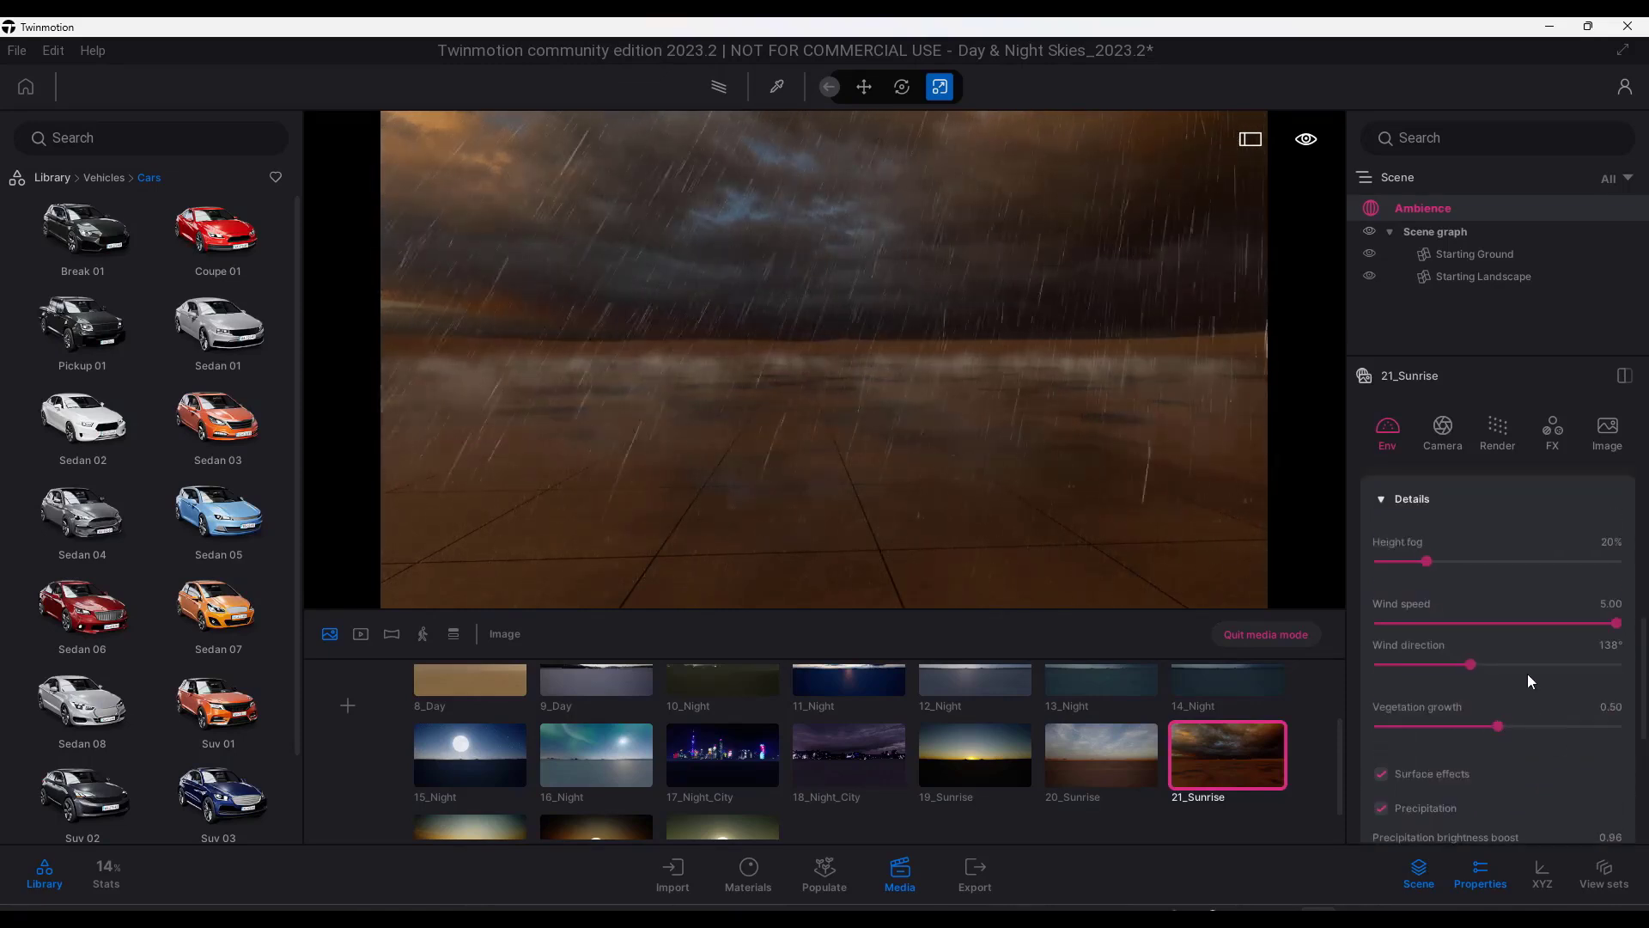
scroll(1451, 584, up, 1)
drag(1538, 726, 1506, 740)
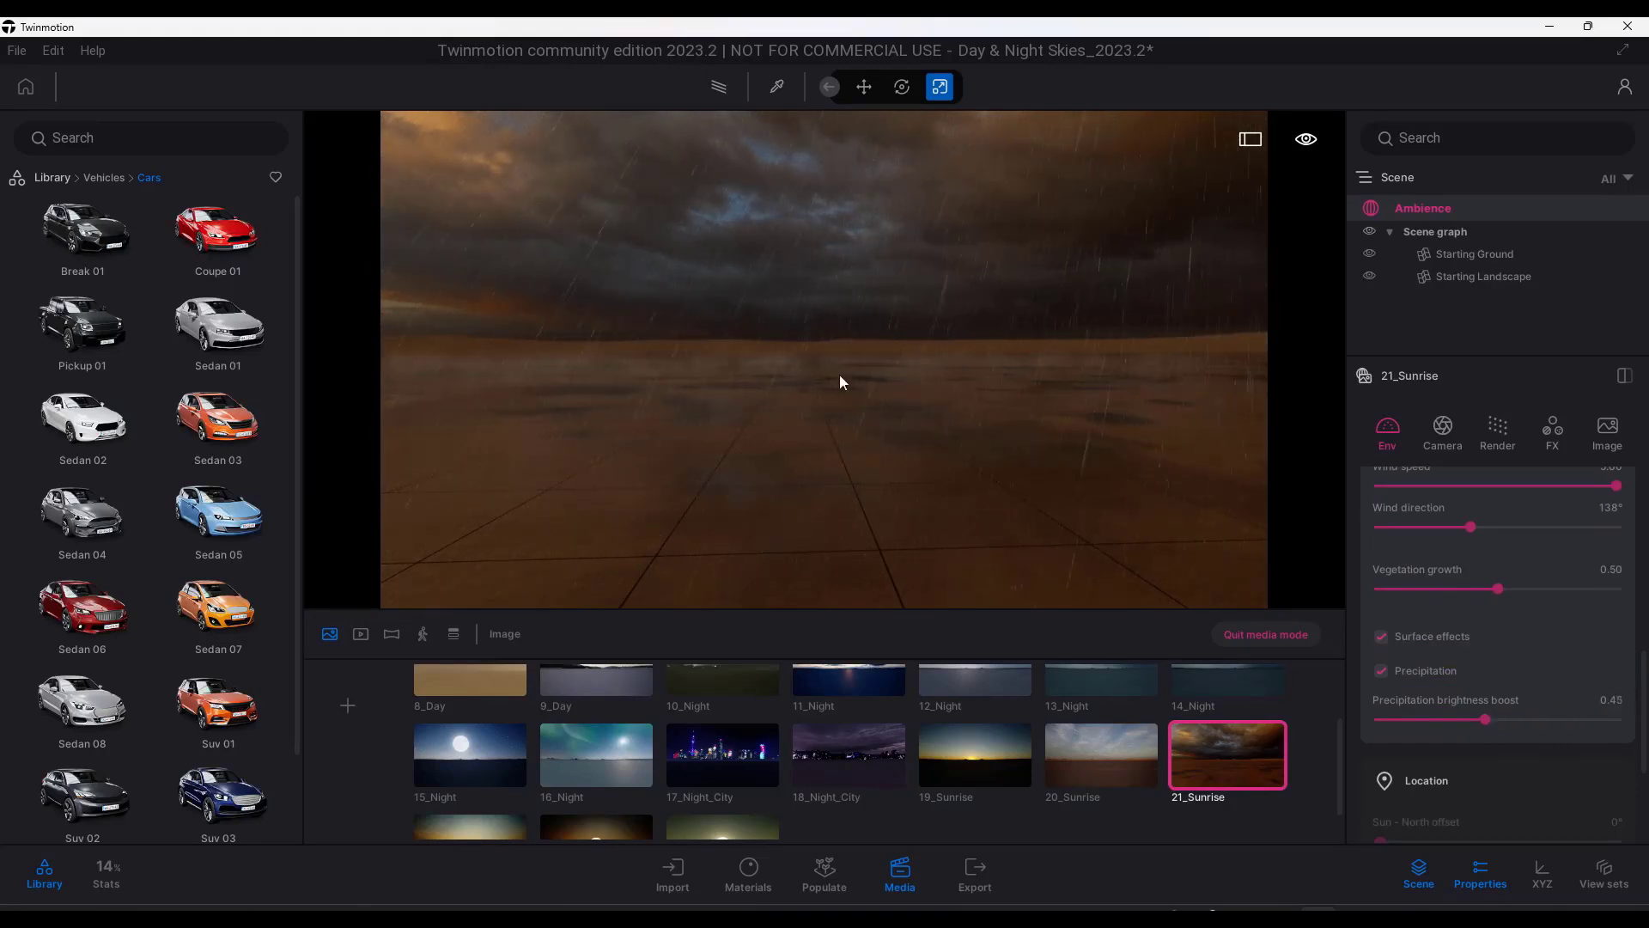
right_drag(839, 374, 818, 356)
- Increase the 21_Sunrise height fog to thicken the haze over the rainy ground
scroll(1538, 560, up, 3)
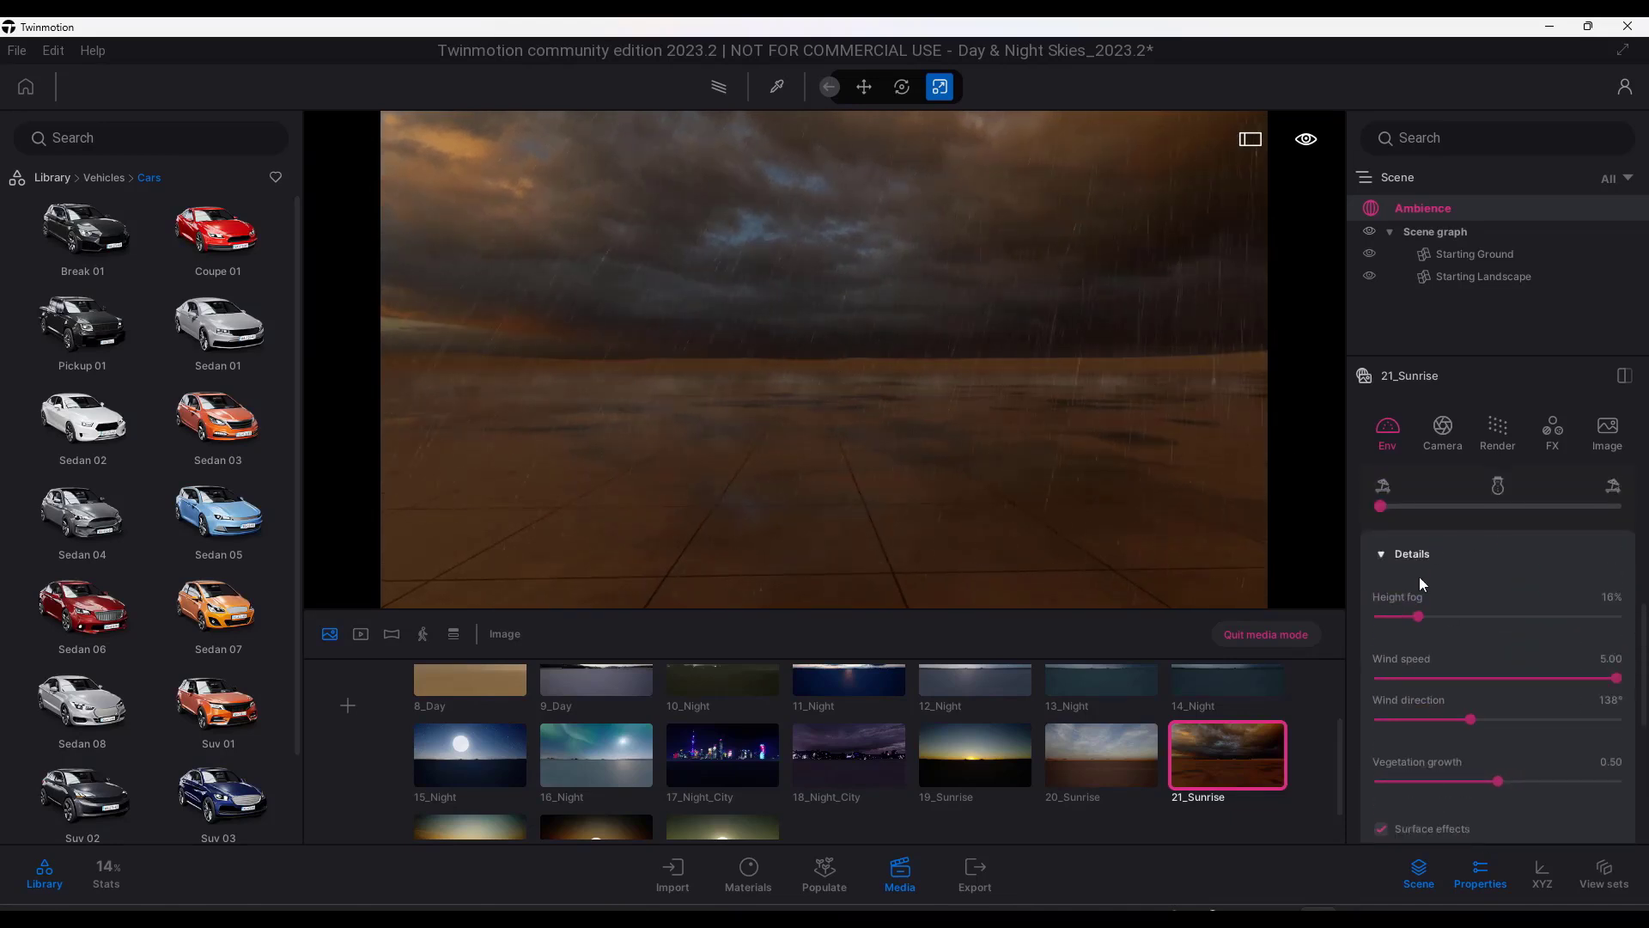
drag(1415, 617, 1502, 632)
scroll(1499, 614, down, 3)
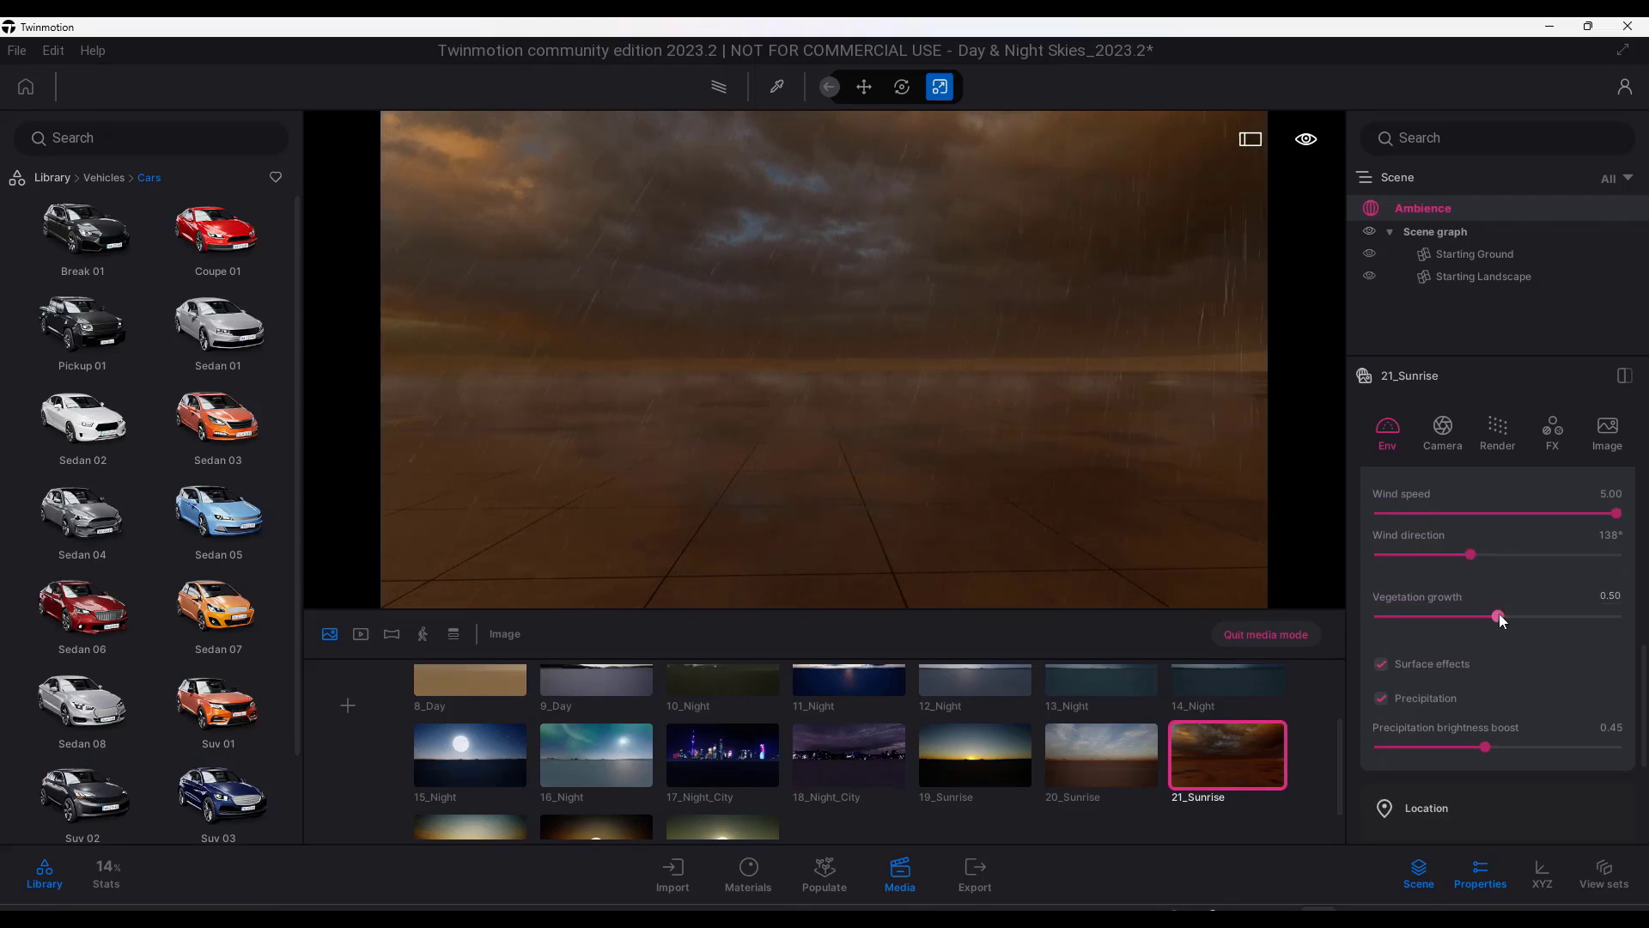
right_drag(792, 315, 786, 303)
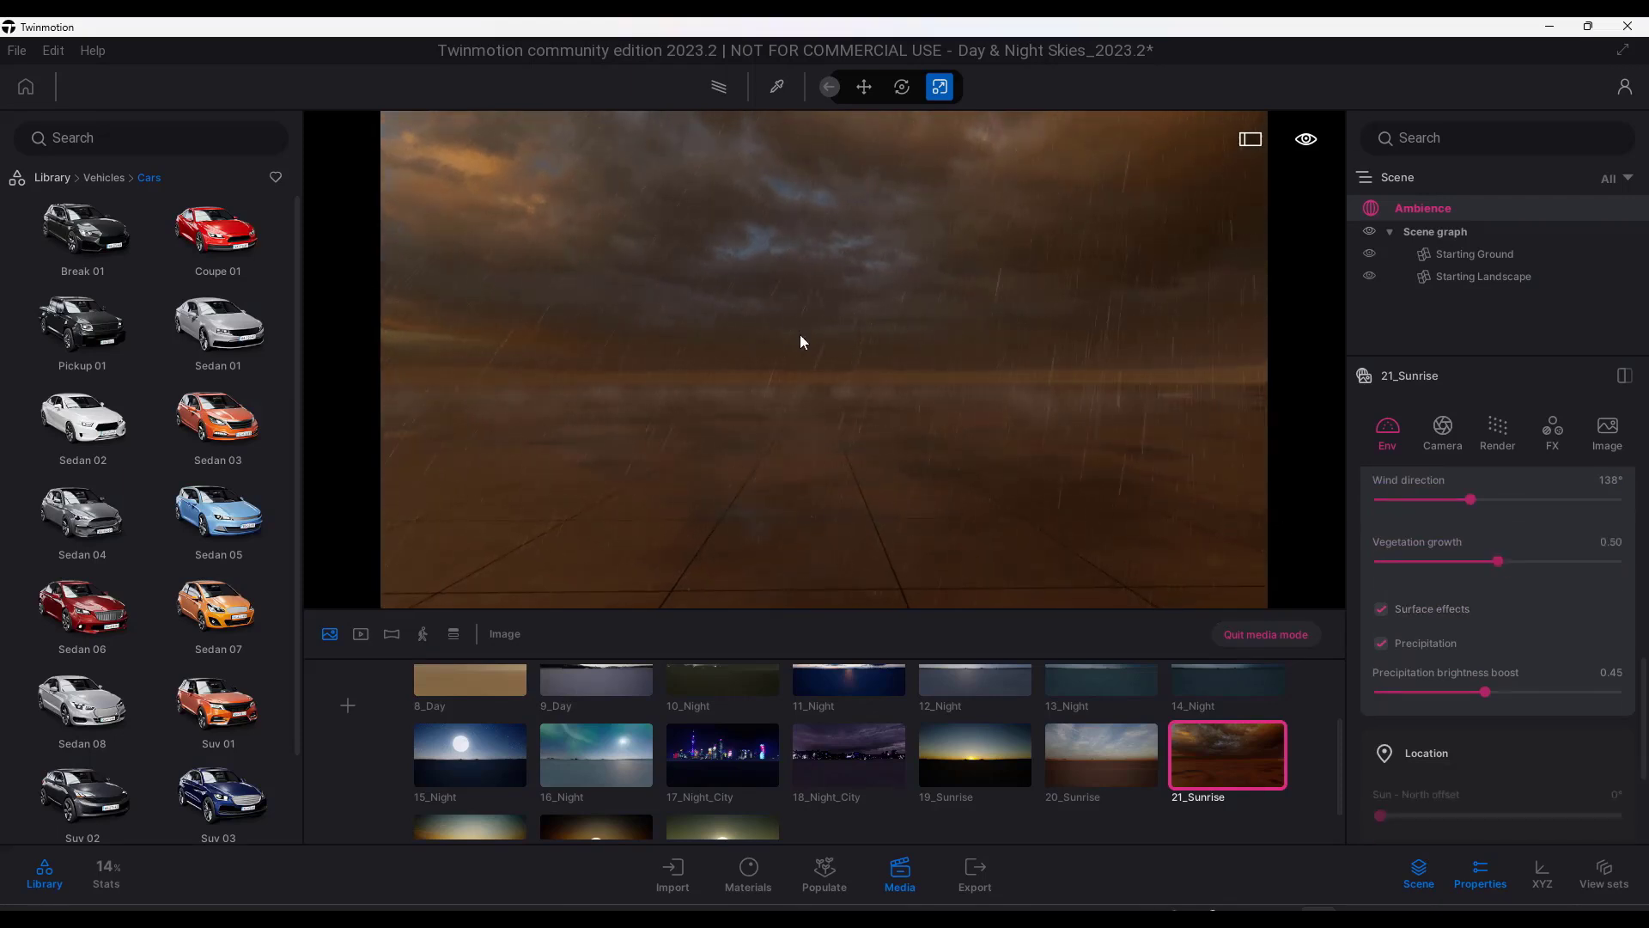